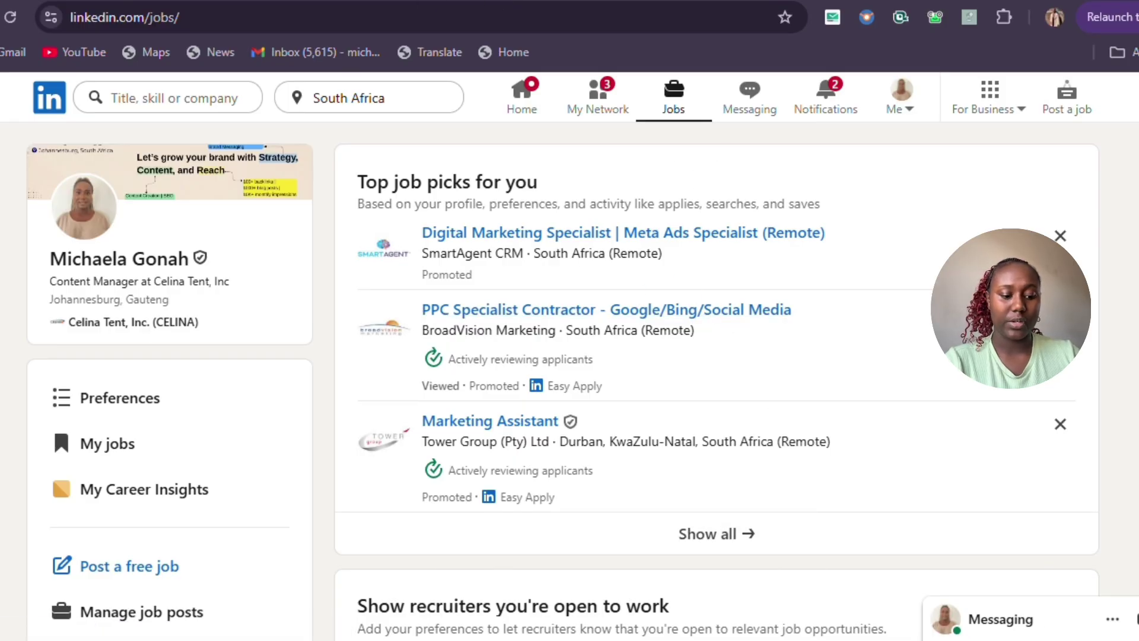
- Look over the Canva marketing resume, then return to the LinkedIn browser window
click(807, 570)
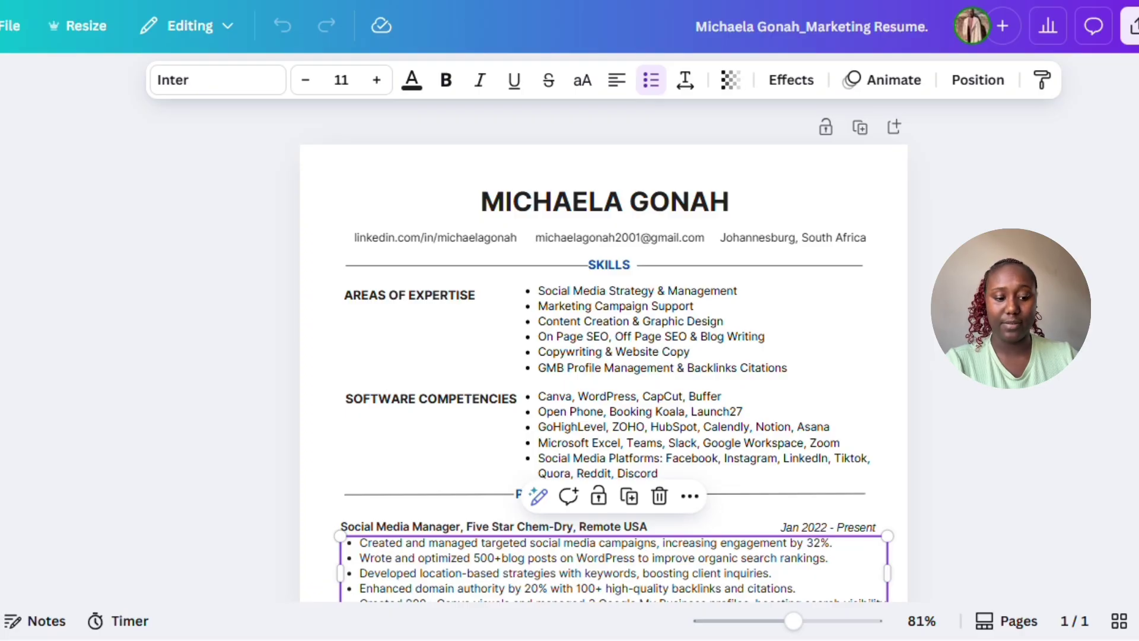
click(772, 576)
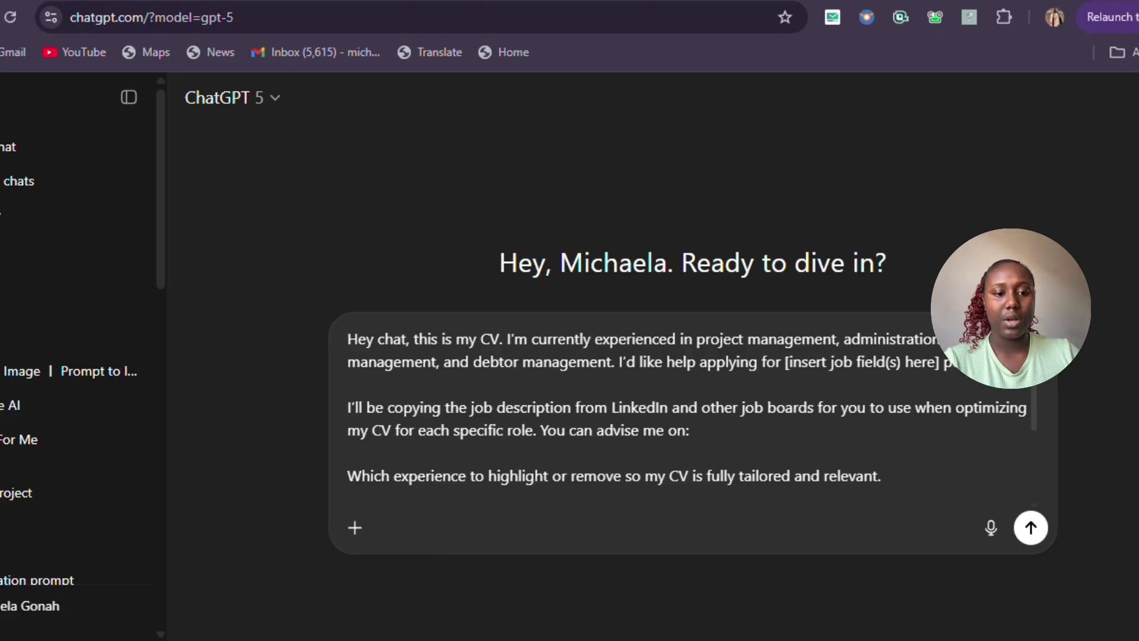
- Search LinkedIn jobs in South Africa posted in the past 24 hours
click(418, 5)
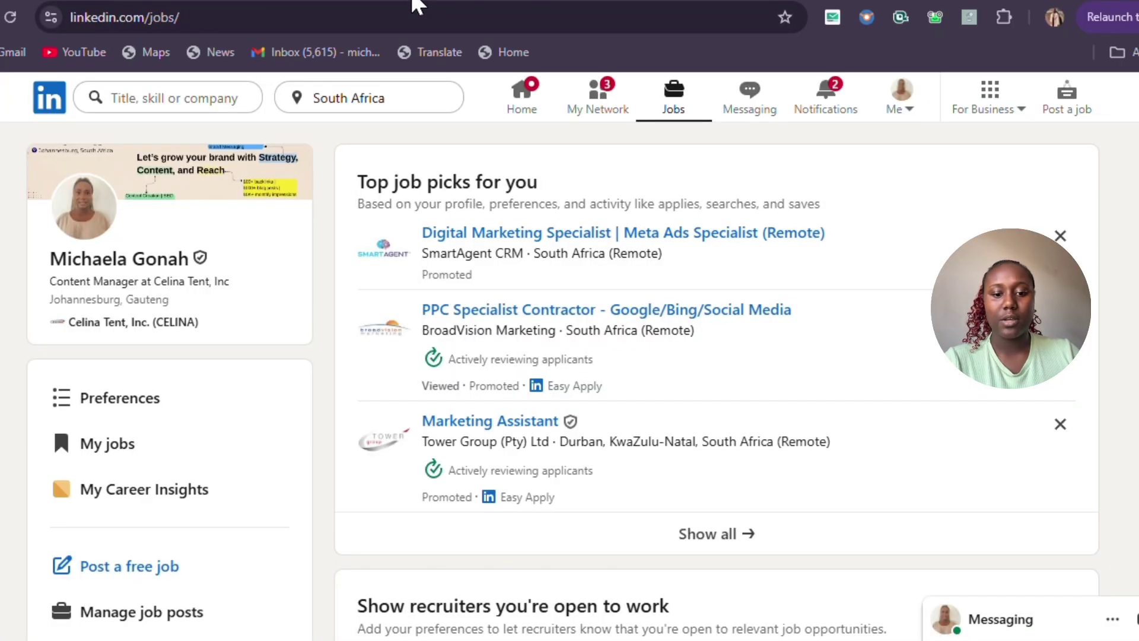
click(390, 100)
key(Return)
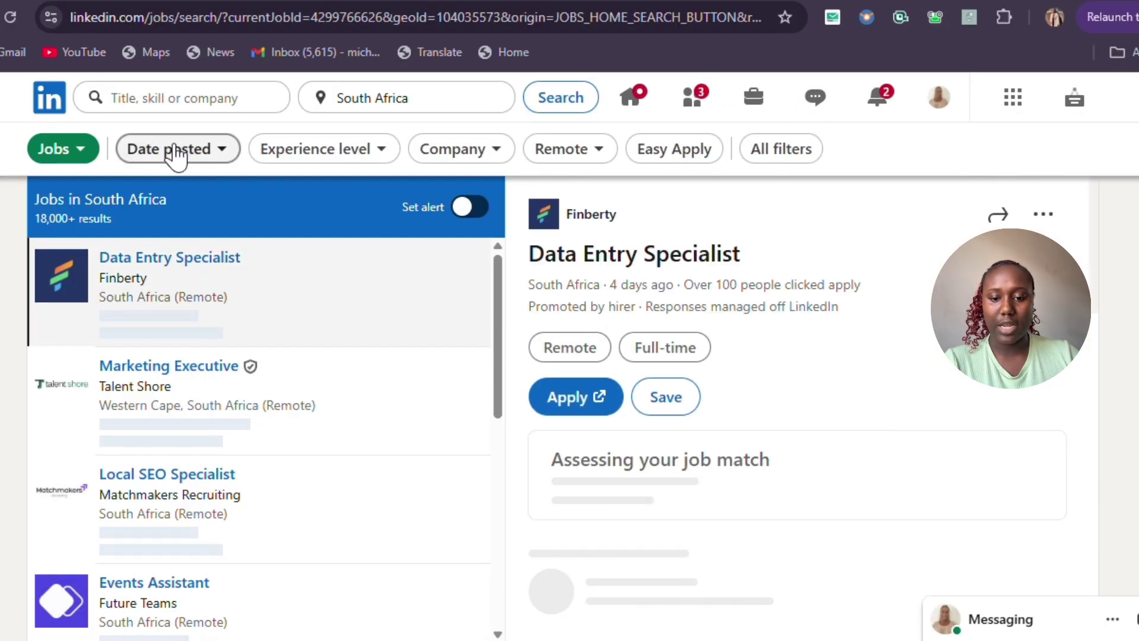
click(172, 150)
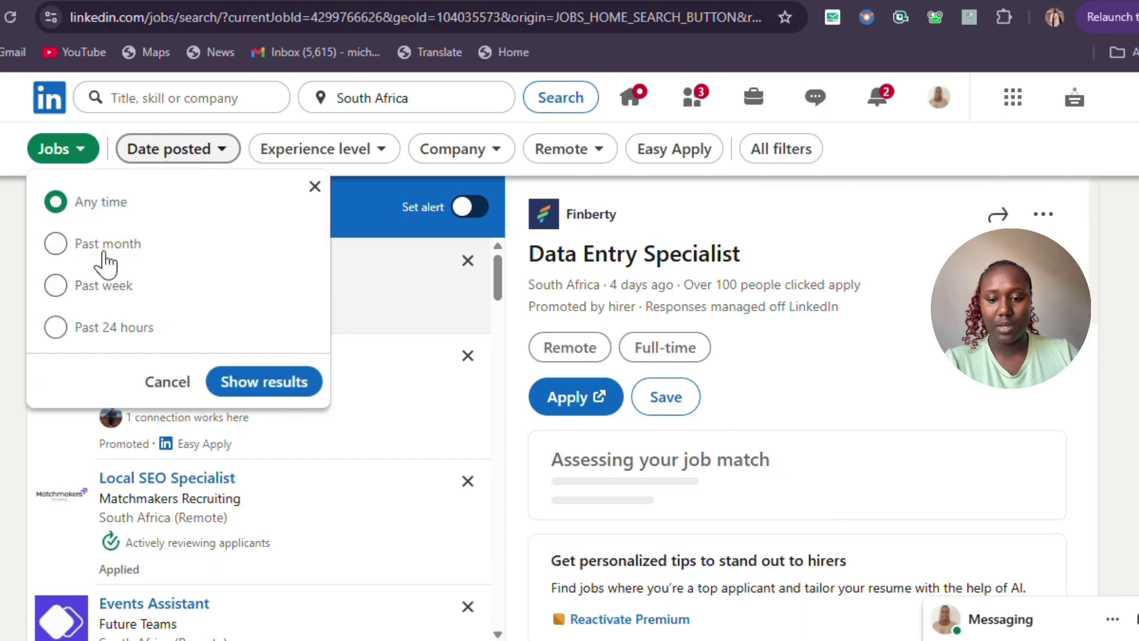
click(56, 327)
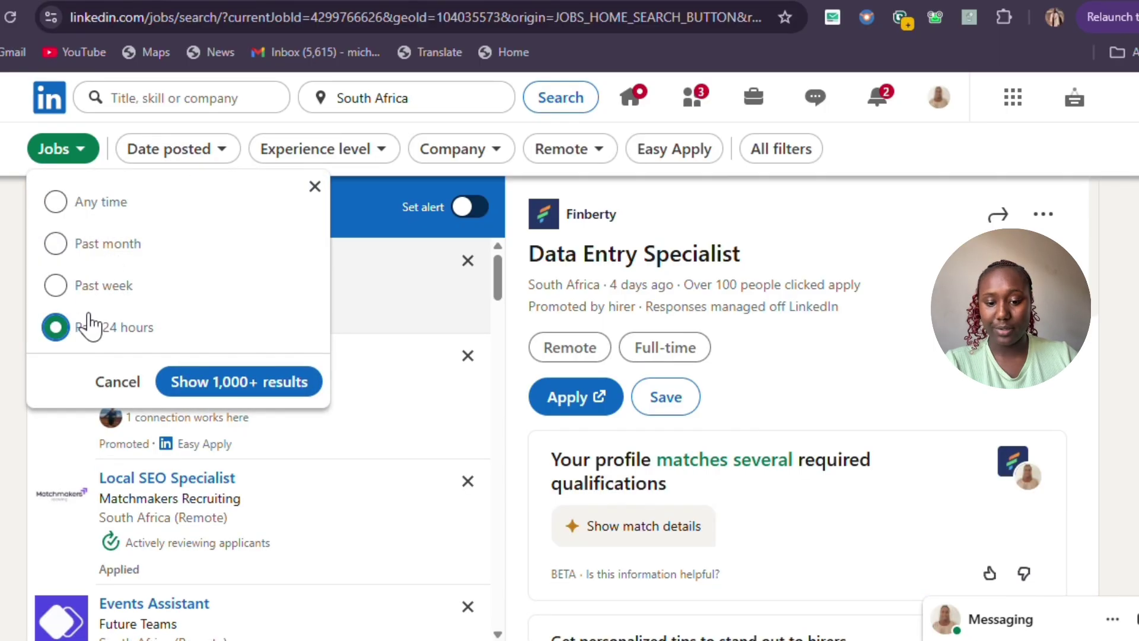
click(209, 389)
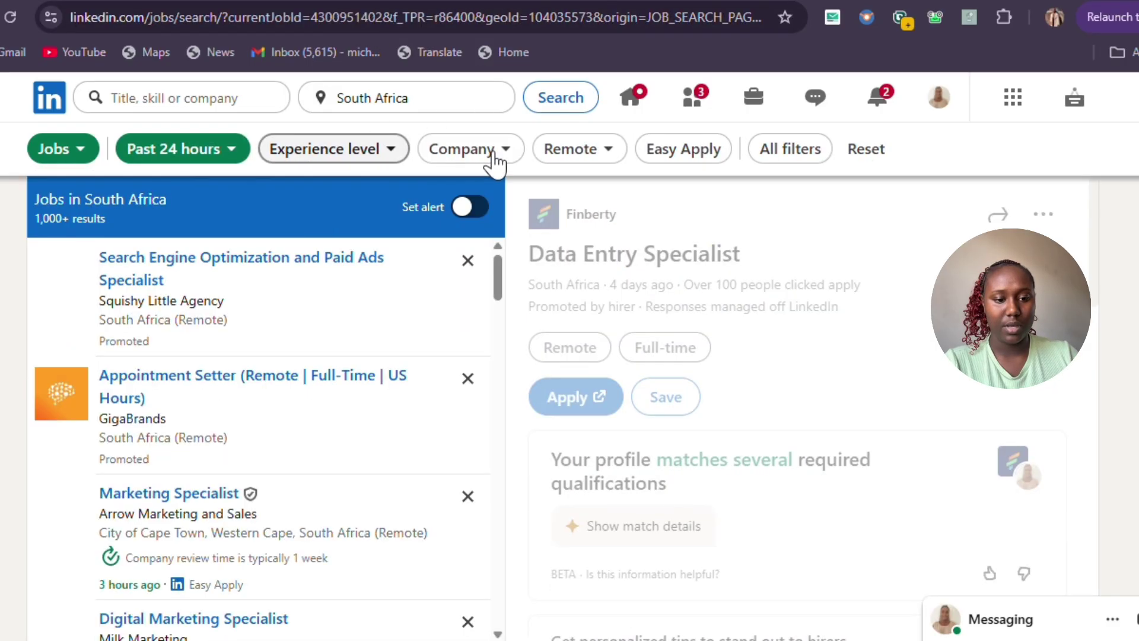
- Narrow the job results to remote roles only
click(595, 155)
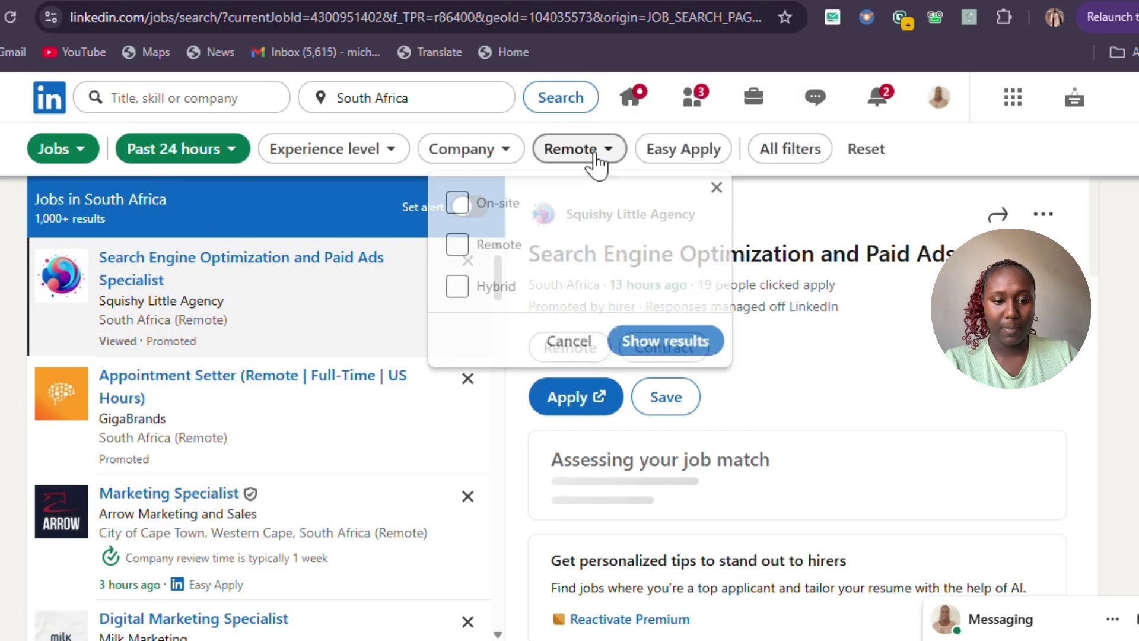
click(456, 244)
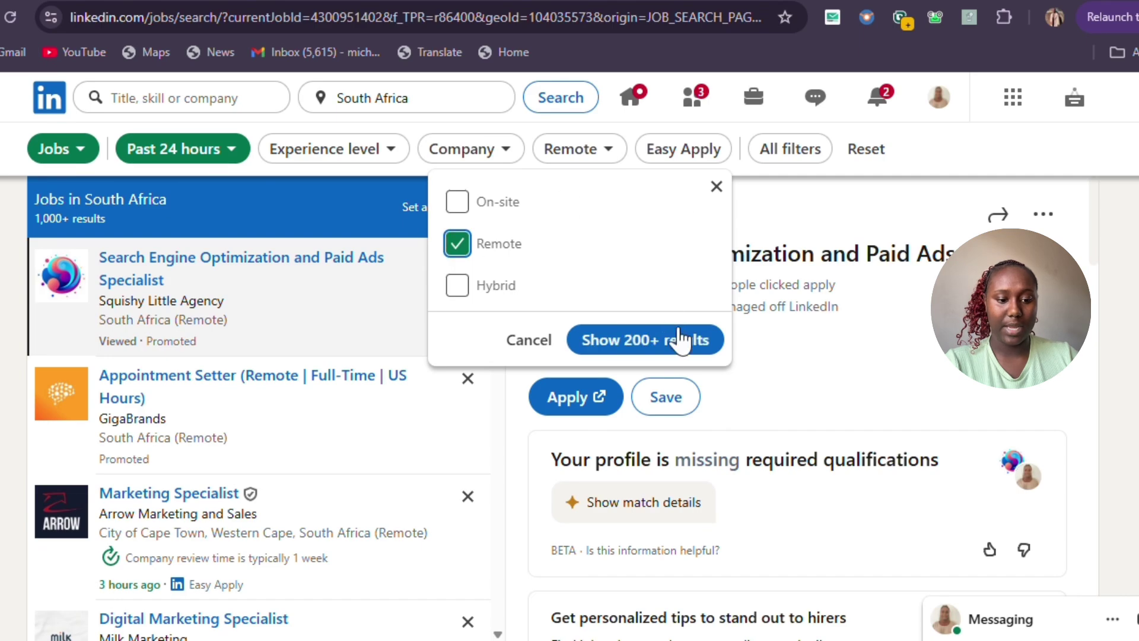
click(665, 349)
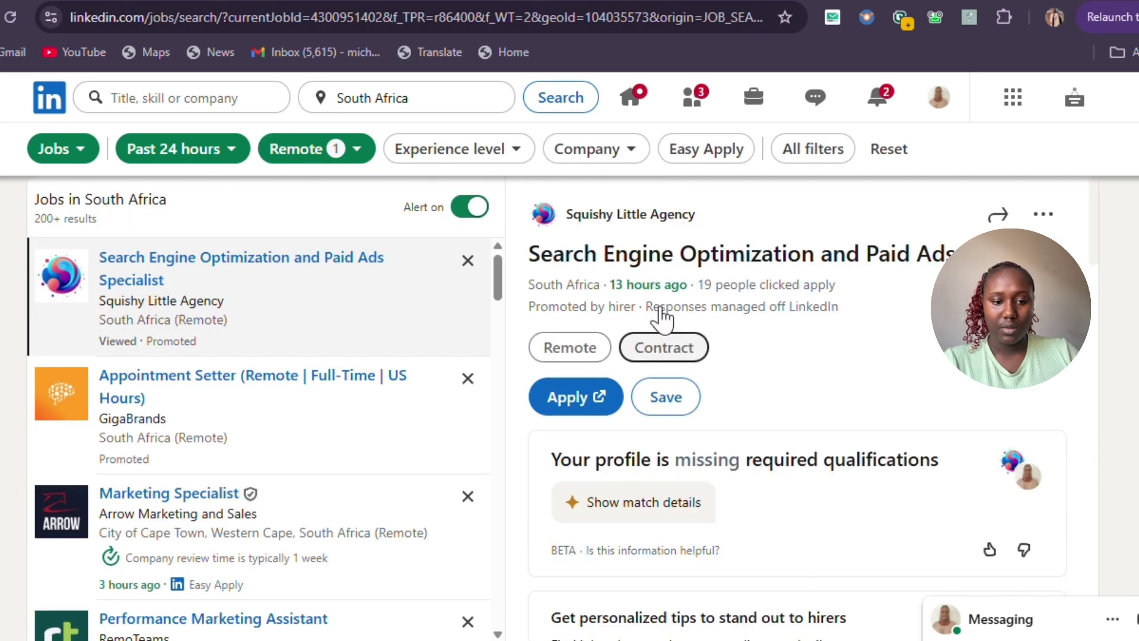
- Scroll the results and open the Arrow Marketing and Sales Marketing Specialist posting
scroll(347, 391, down, 1)
scroll(347, 391, down, 1)
scroll(347, 391, down, 1)
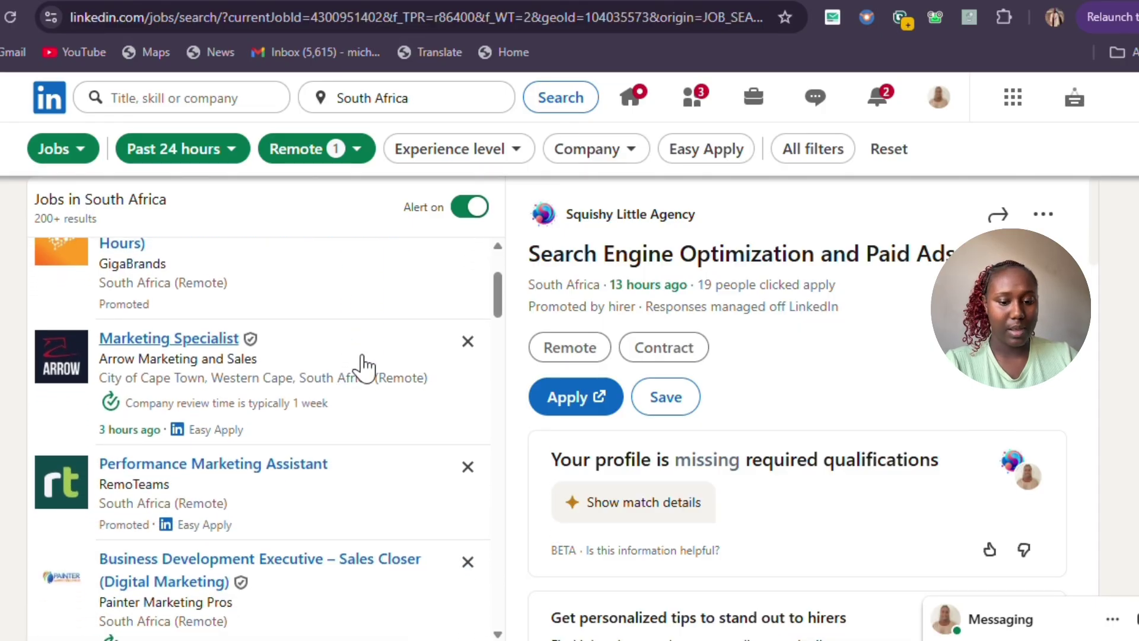
scroll(369, 432, down, 1)
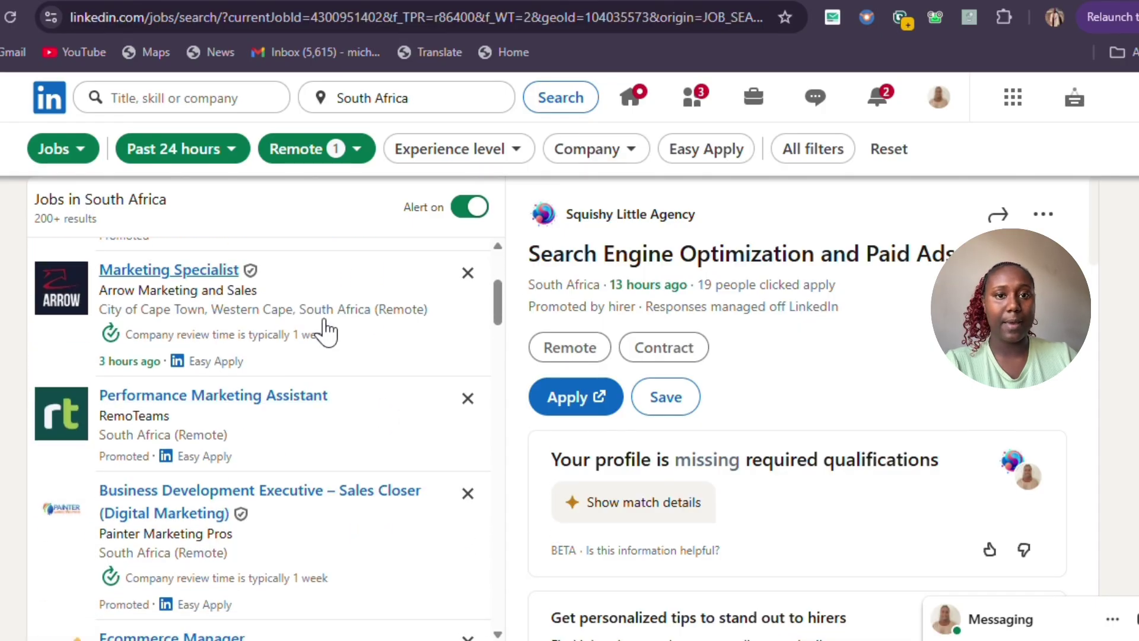
scroll(314, 386, up, 3)
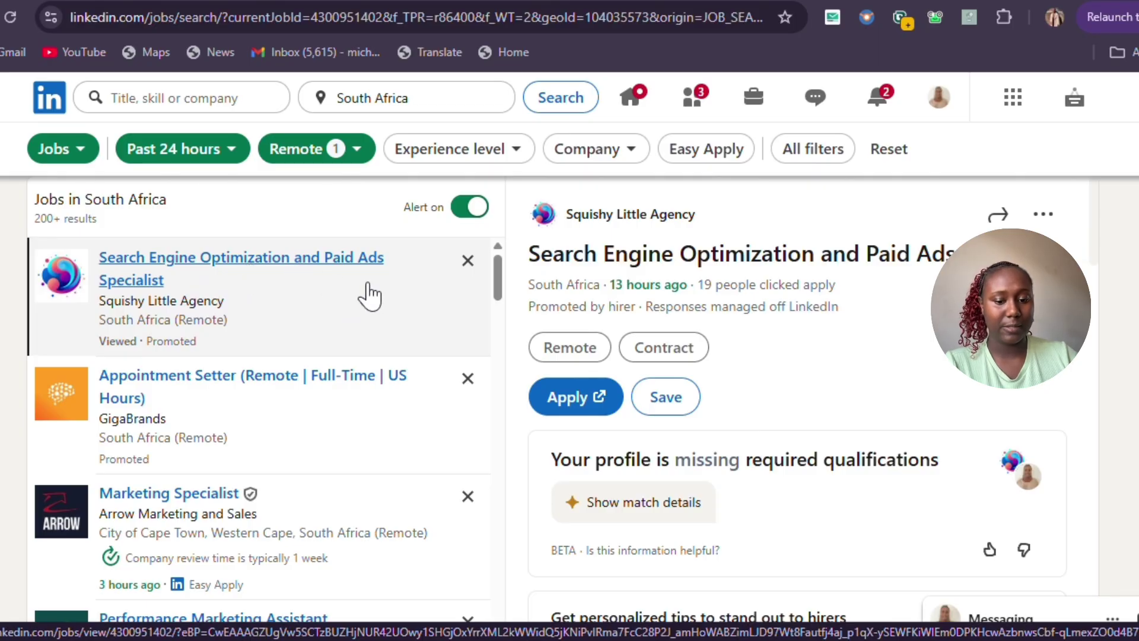
scroll(330, 451, down, 1)
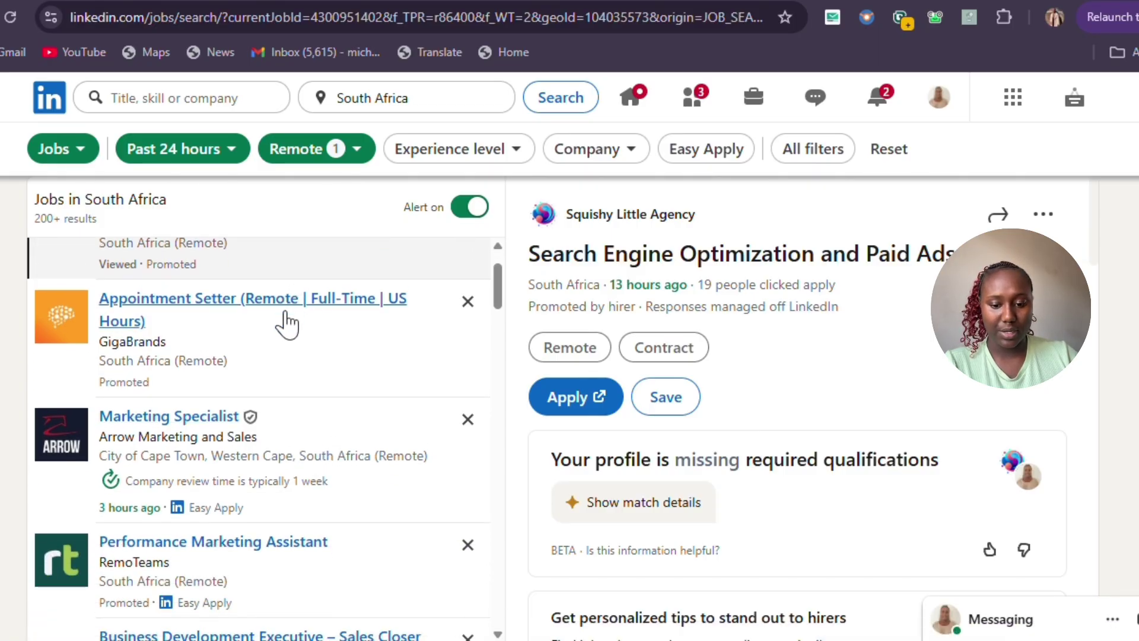
scroll(290, 350, down, 2)
click(198, 320)
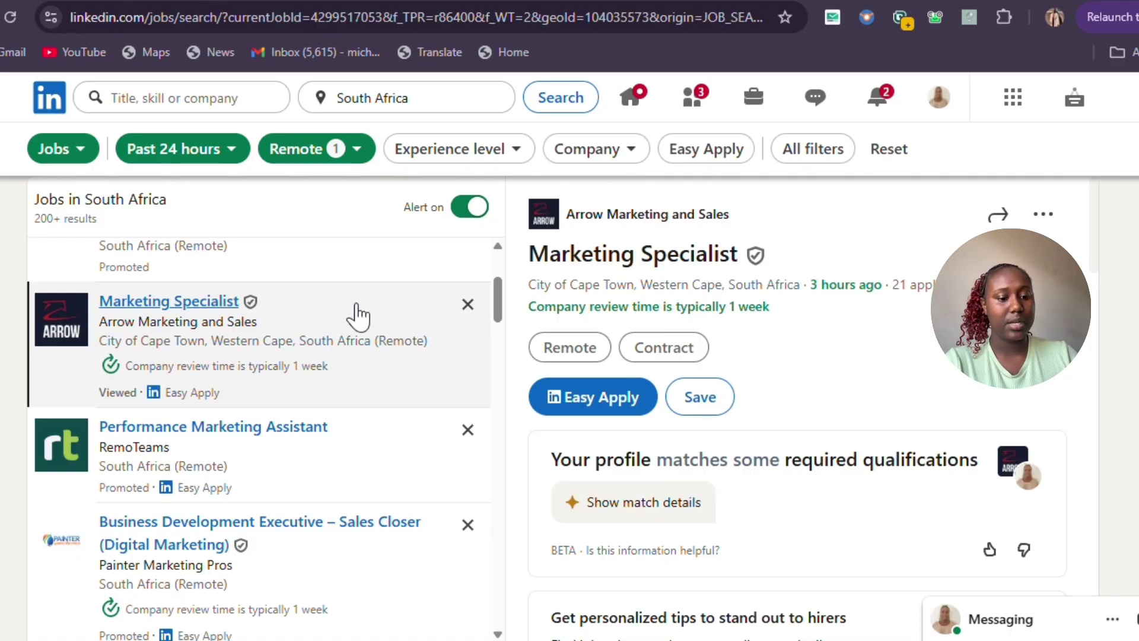
- Read the posting's company description, briefly selecting some of its text
scroll(765, 526, down, 10)
scroll(702, 524, up, 2)
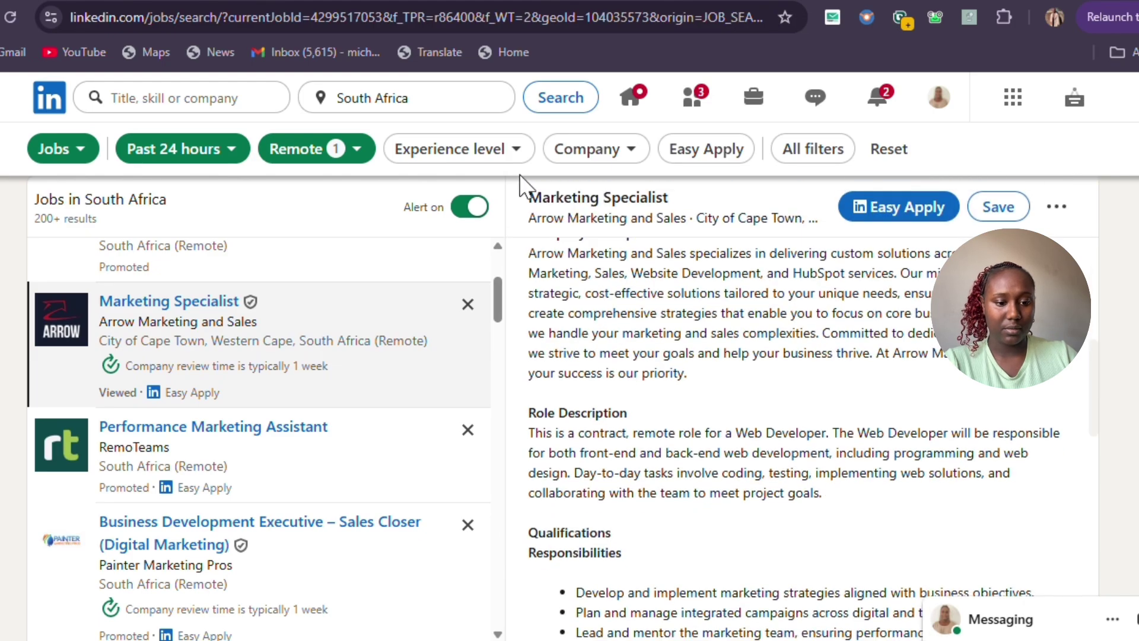
drag(556, 310, 672, 370)
key(ctrl+a)
scroll(724, 440, down, 8)
drag(576, 248, 776, 255)
click(766, 383)
scroll(767, 380, up, 1)
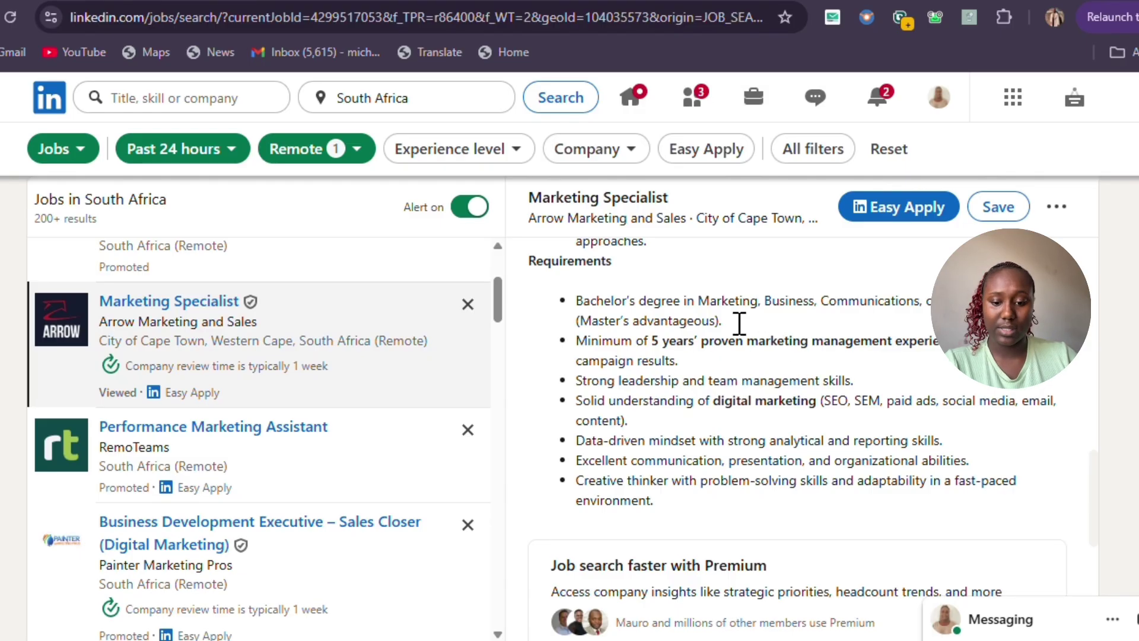
- Scroll through the Requirements and down to the page 1 pagination
scroll(204, 389, down, 2)
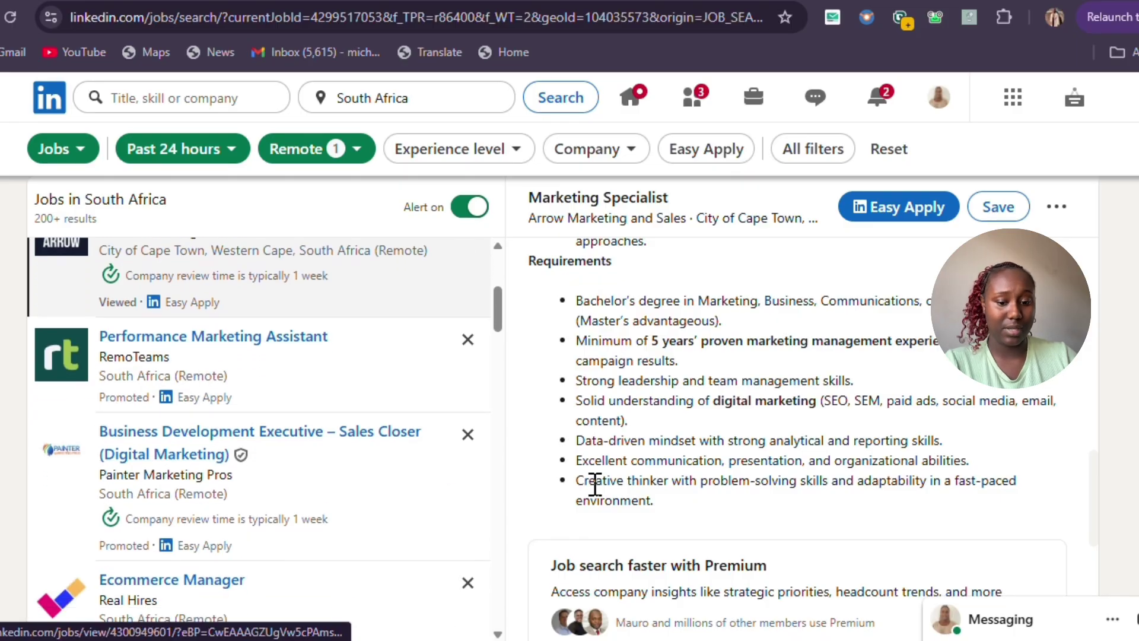
scroll(250, 475, down, 6)
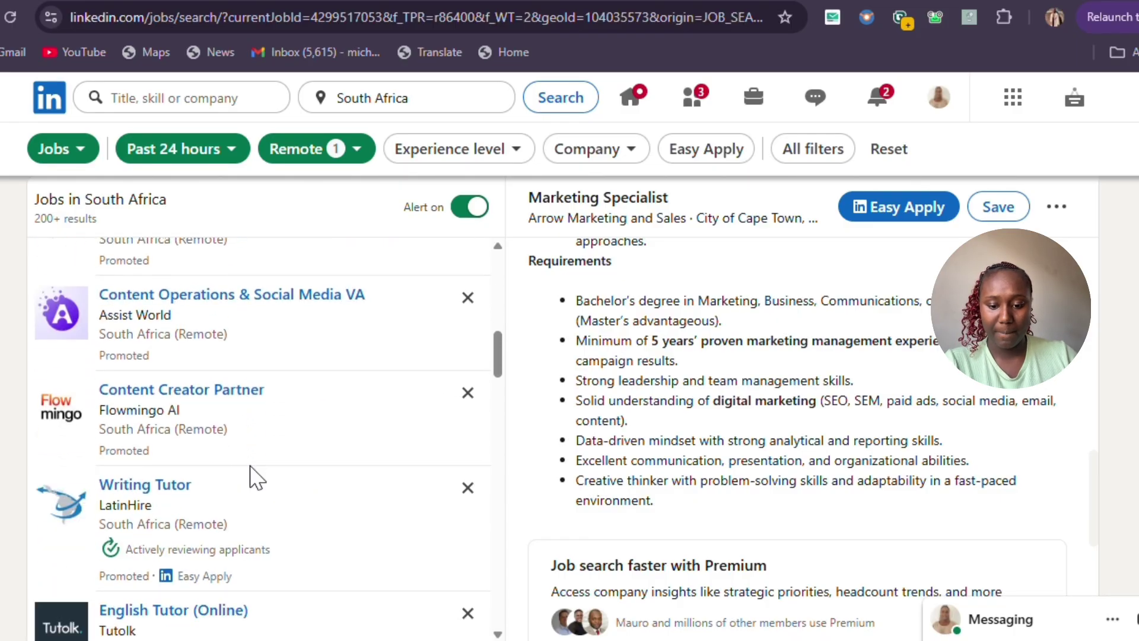
scroll(256, 478, down, 3)
scroll(252, 477, down, 10)
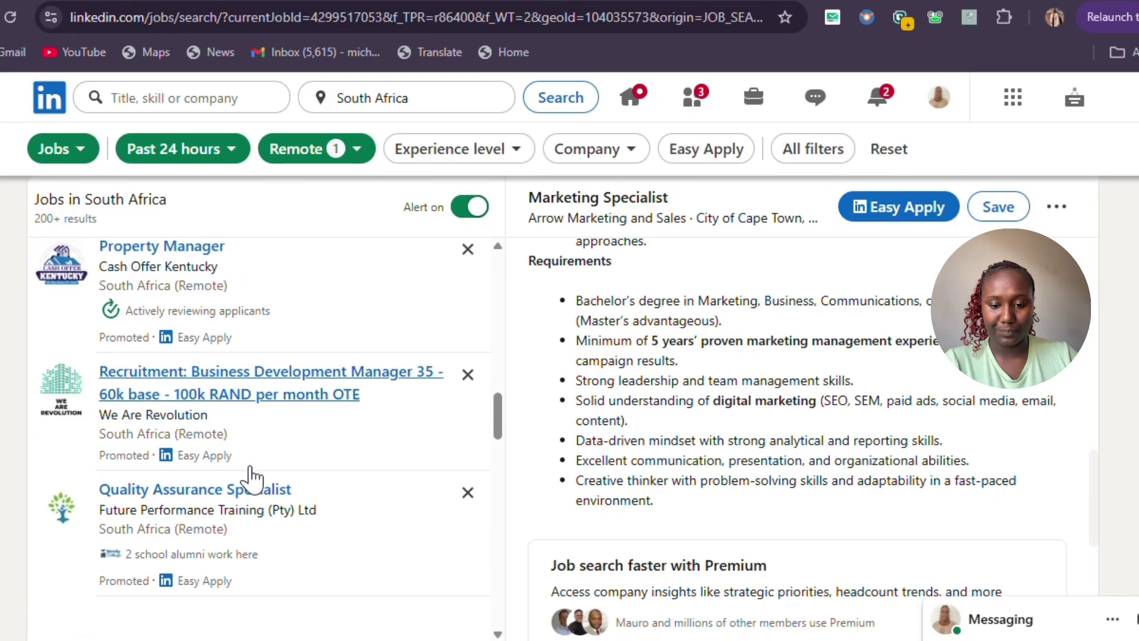
scroll(252, 478, down, 9)
scroll(253, 478, down, 9)
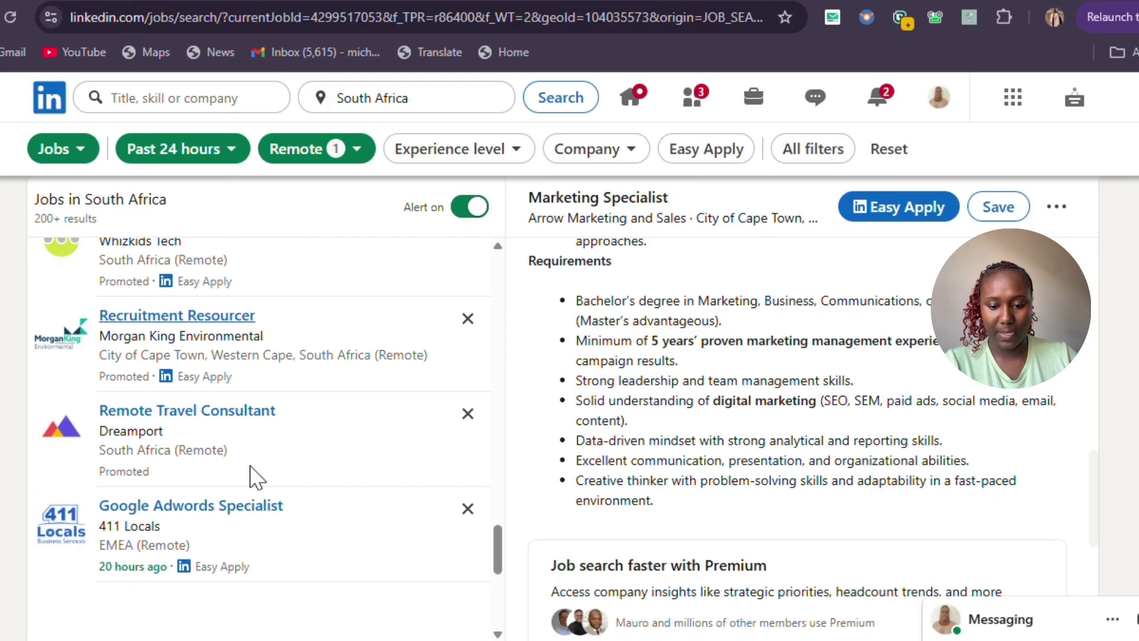
scroll(250, 475, down, 2)
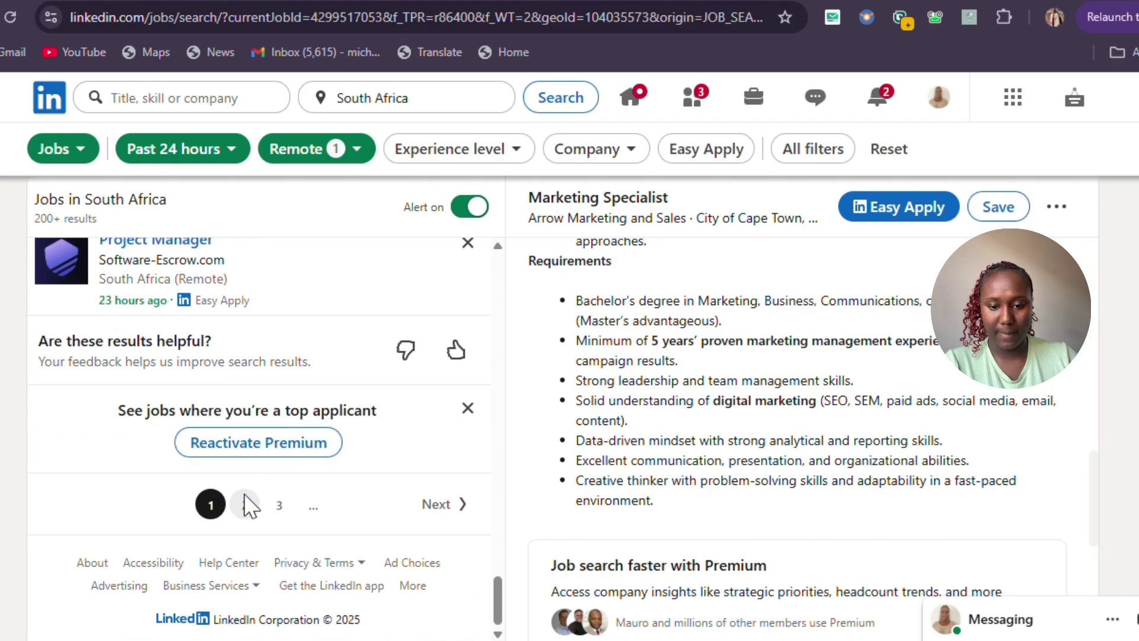
- Go to results page 2 and scroll through its job listings
click(245, 505)
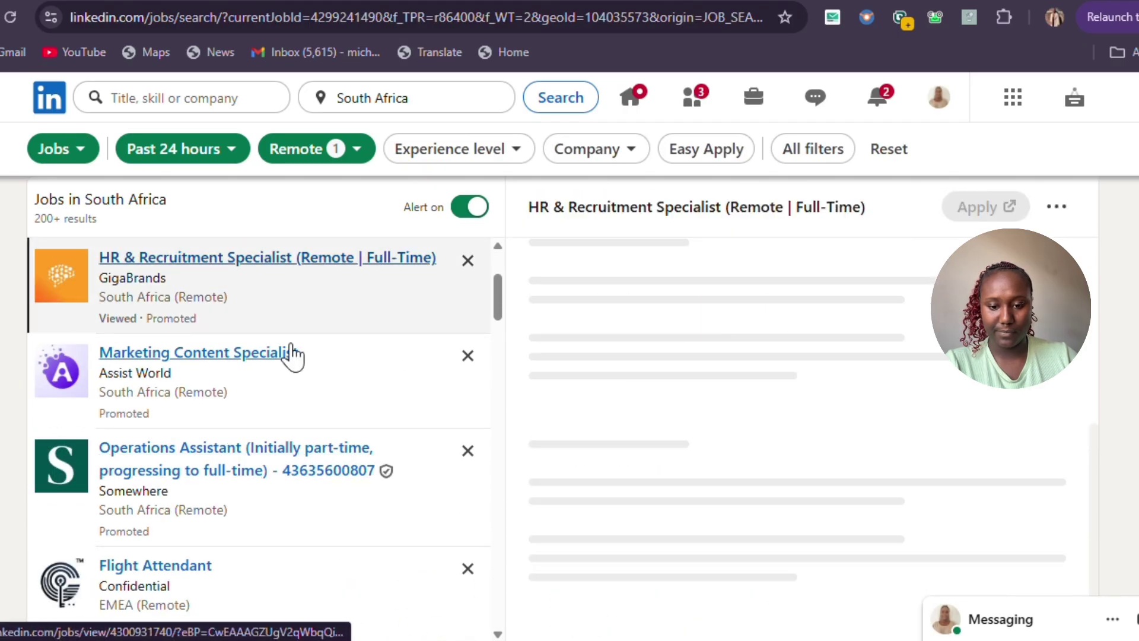
scroll(294, 356, down, 6)
scroll(305, 432, down, 4)
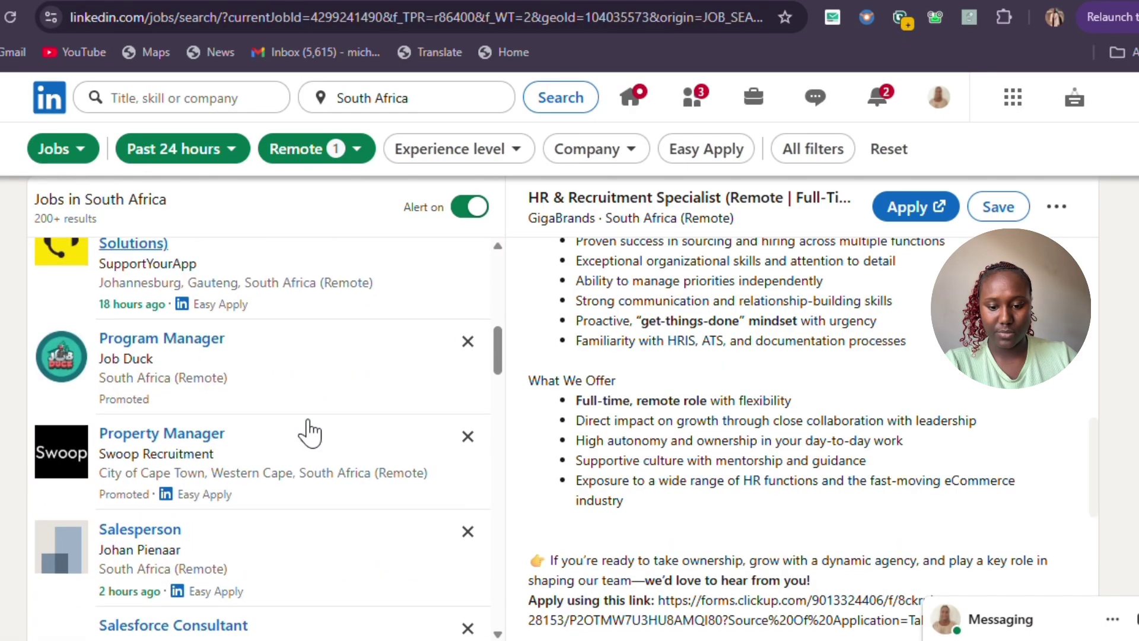
scroll(184, 426, down, 5)
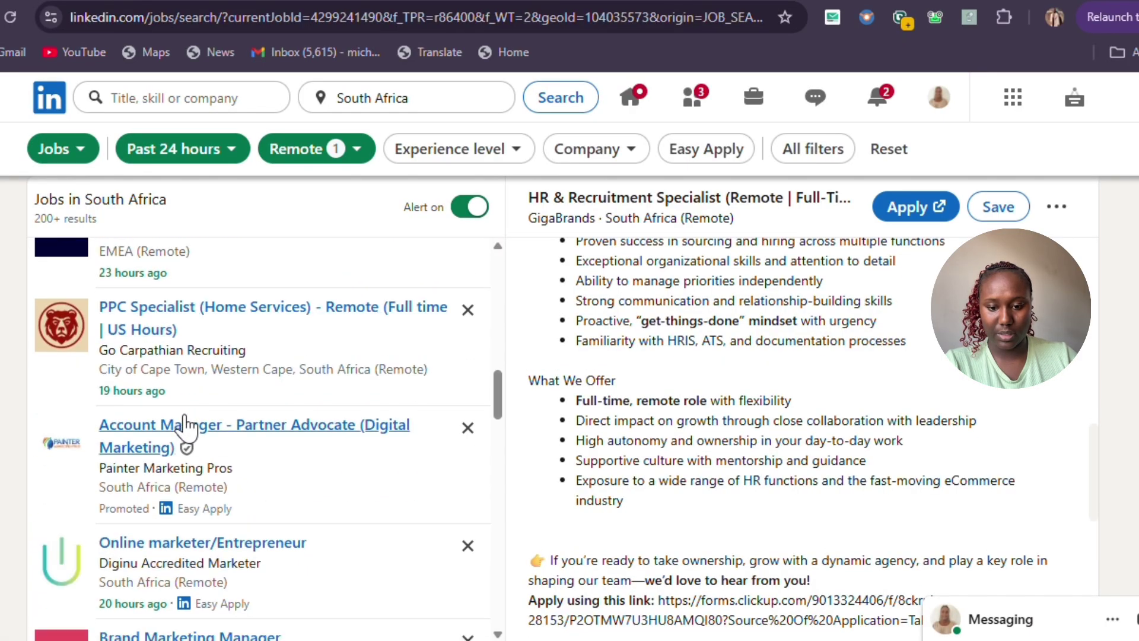
scroll(335, 385, down, 10)
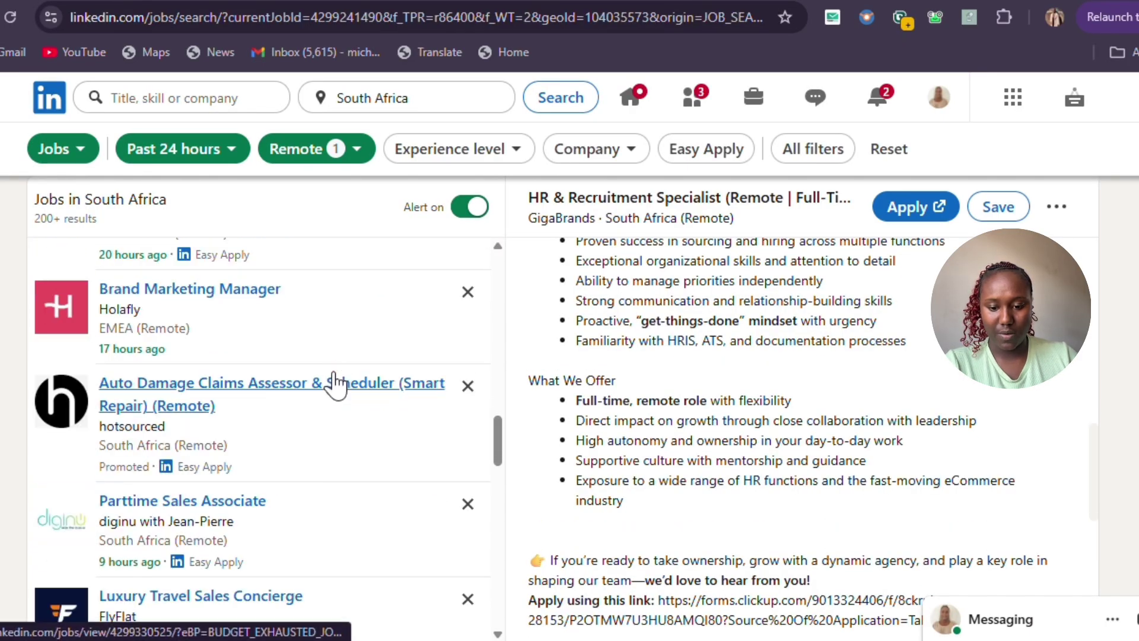
scroll(335, 386, down, 4)
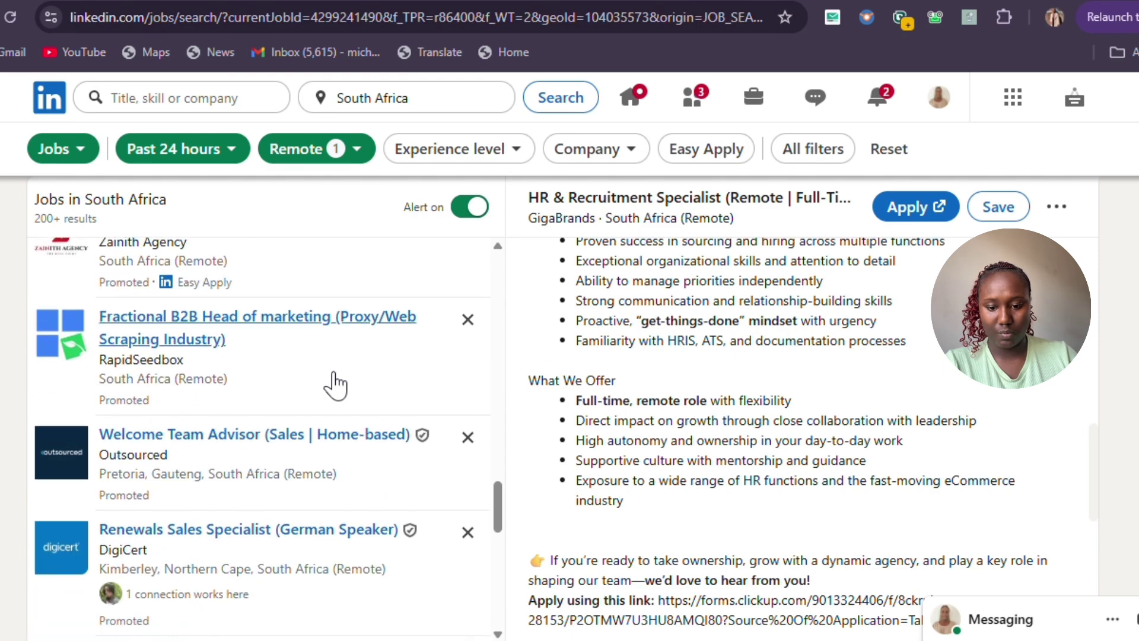
scroll(267, 426, down, 10)
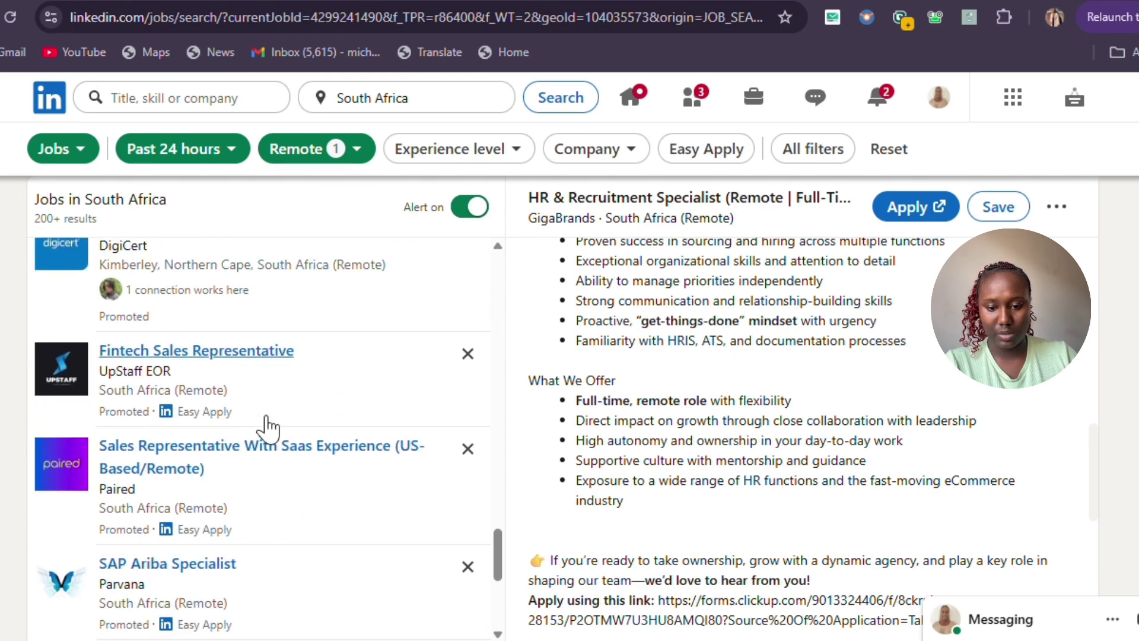
scroll(267, 426, up, 1)
scroll(270, 430, down, 2)
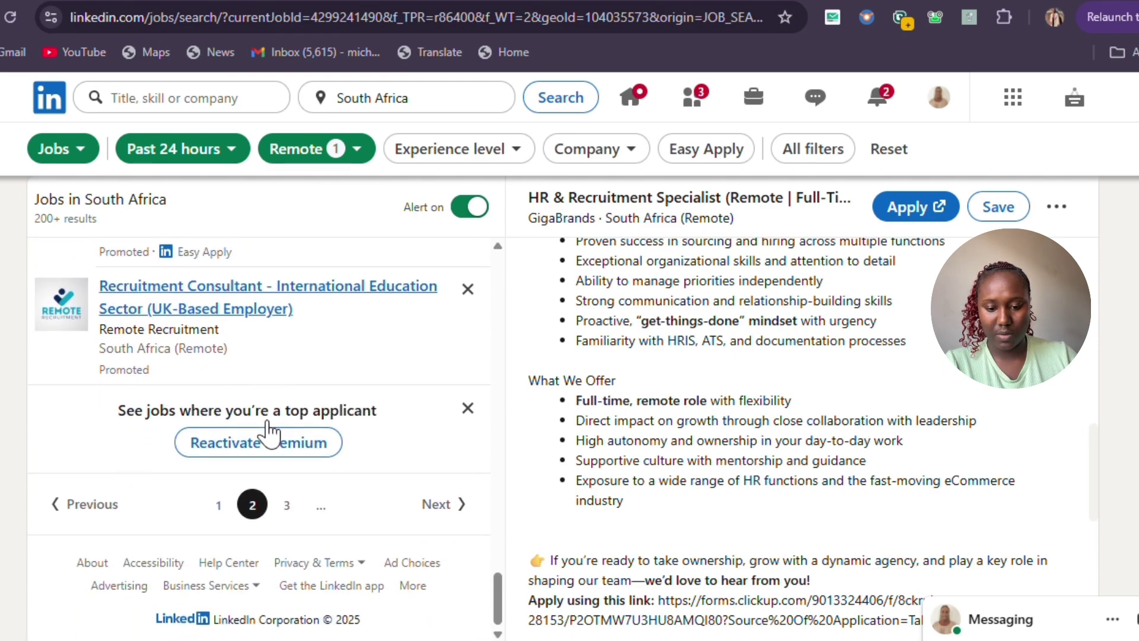
- Move to results page 3 and scroll down its job list
click(286, 505)
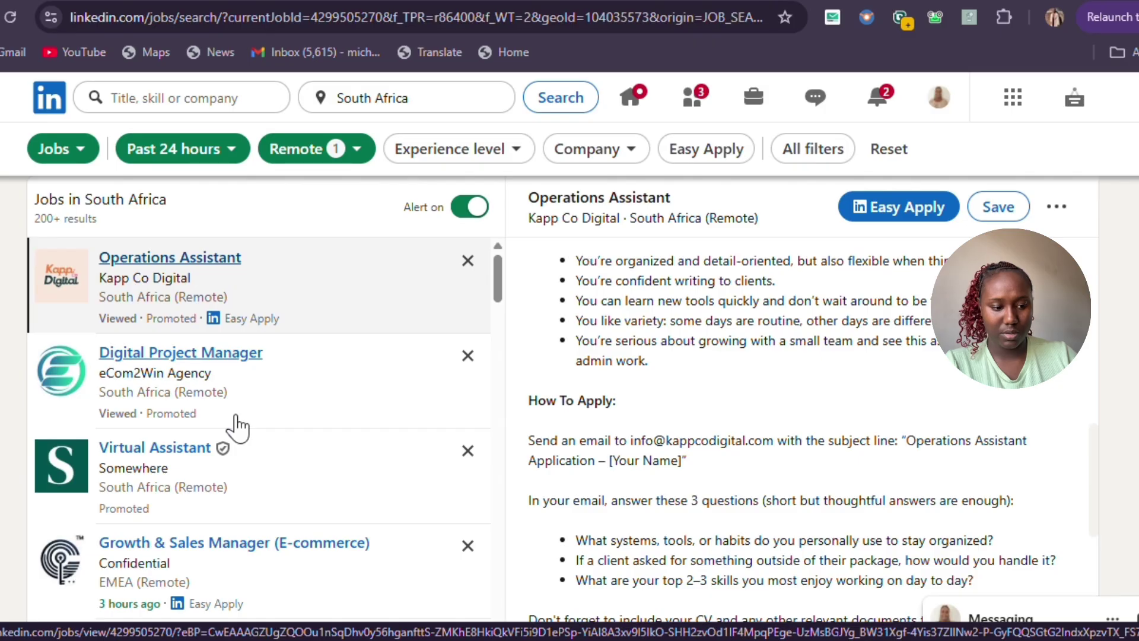
scroll(237, 426, down, 3)
scroll(237, 427, down, 5)
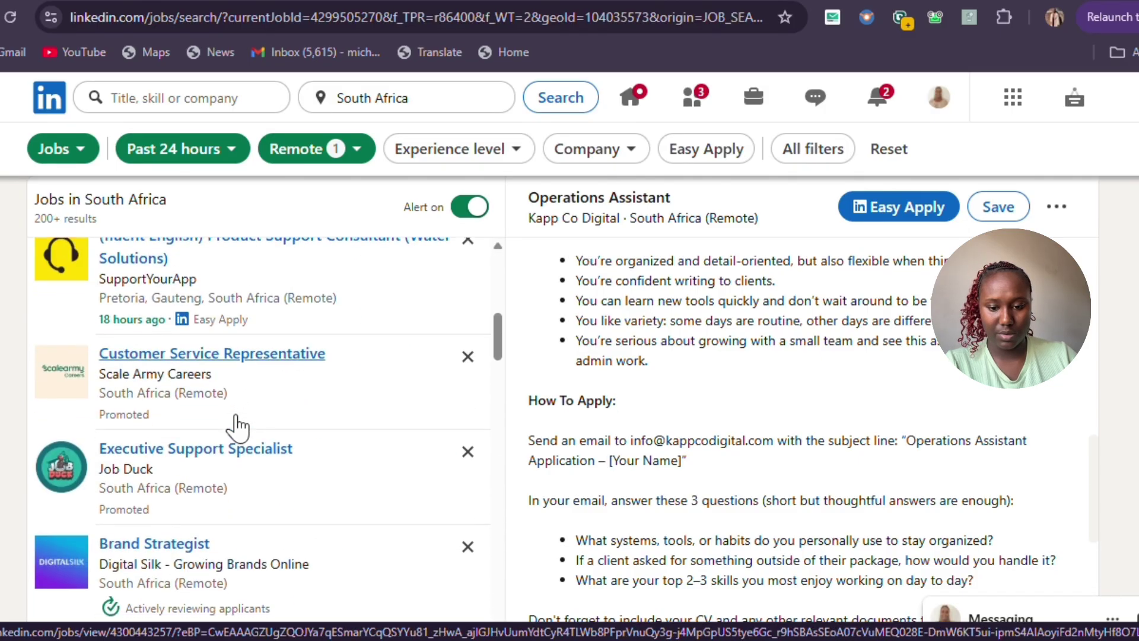
scroll(237, 426, down, 10)
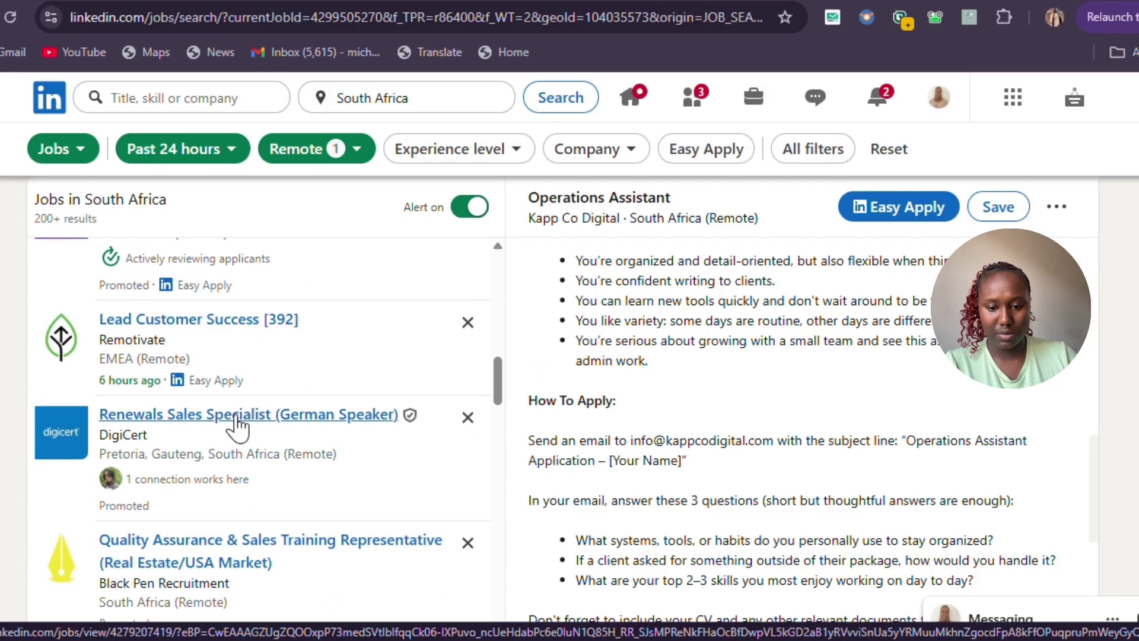
scroll(238, 426, down, 4)
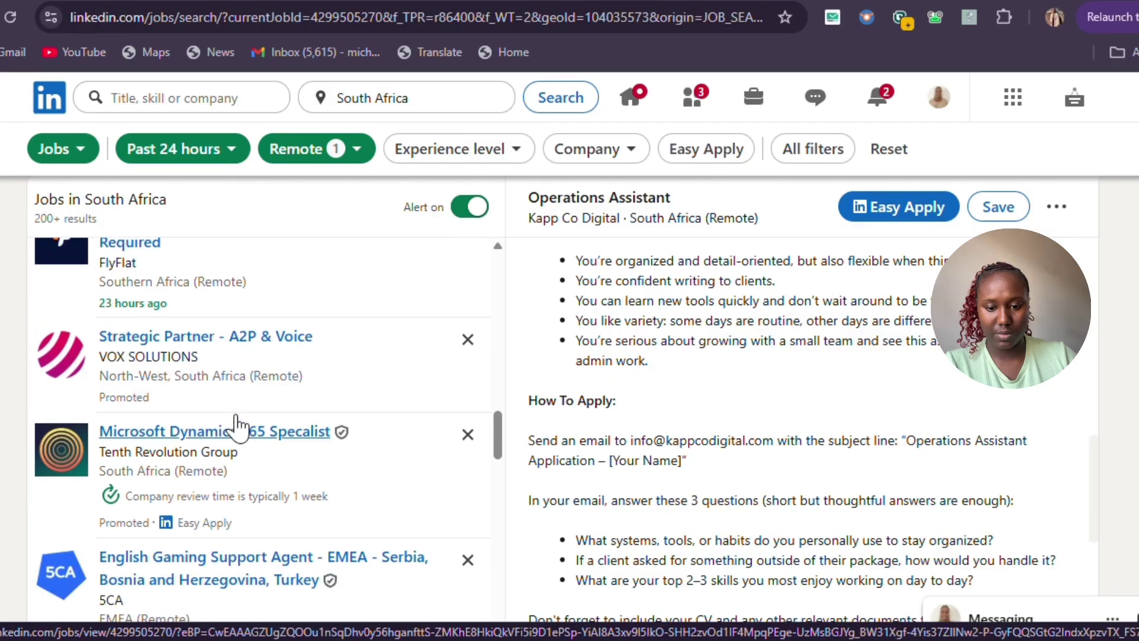
scroll(237, 425, down, 6)
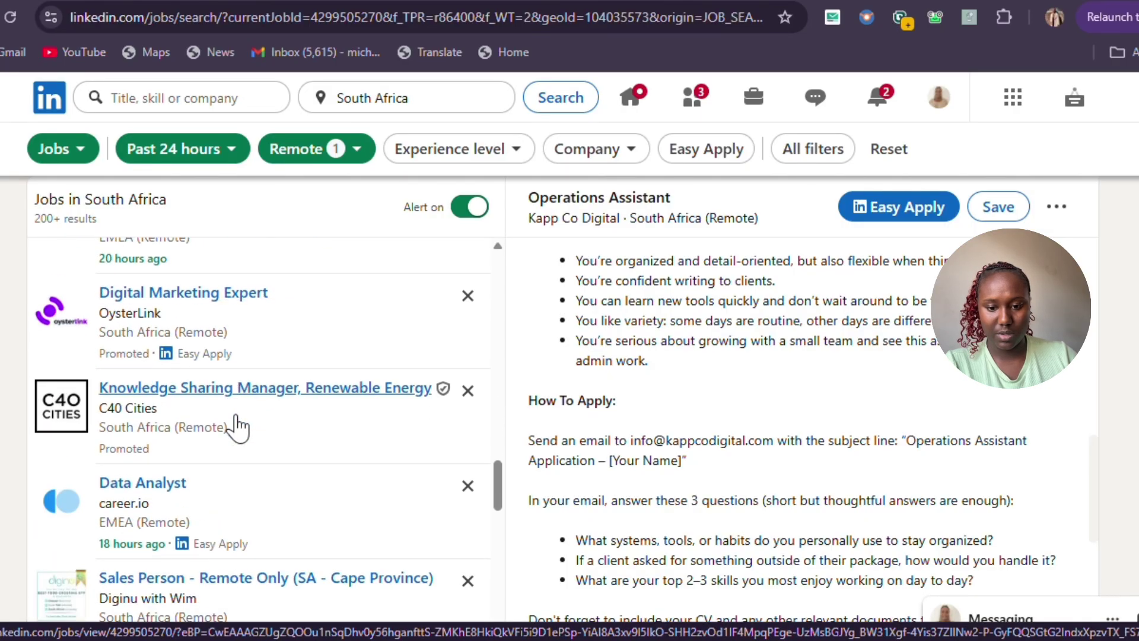
- Open the OysterLink Digital Marketing Expert posting and check its 'Over 100 applicants' note
click(250, 298)
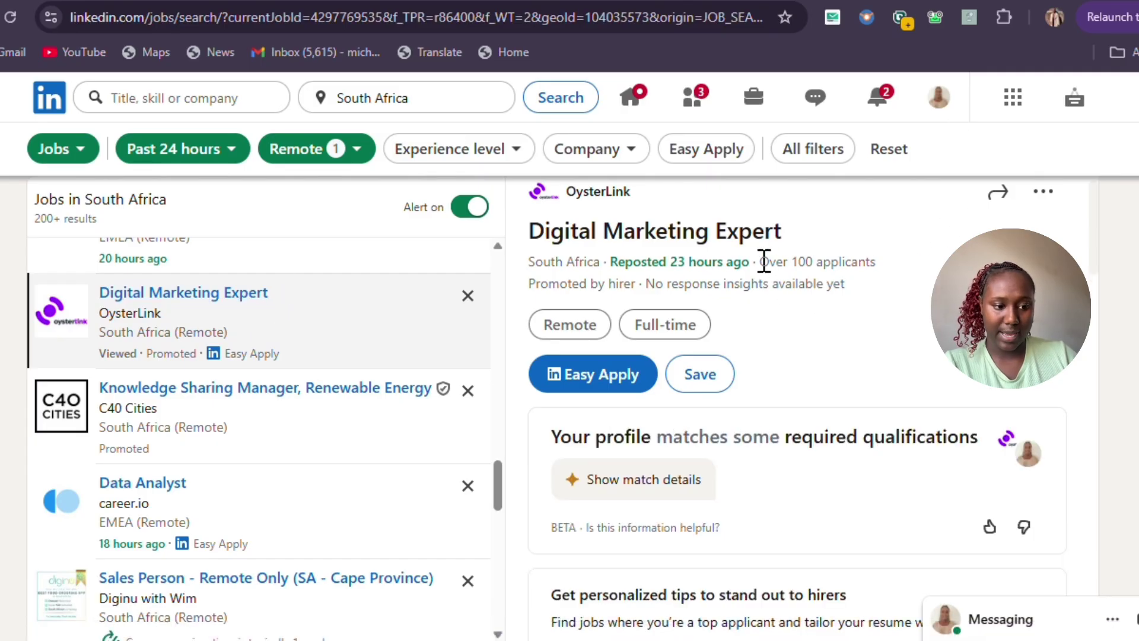
drag(763, 261, 870, 260)
click(910, 273)
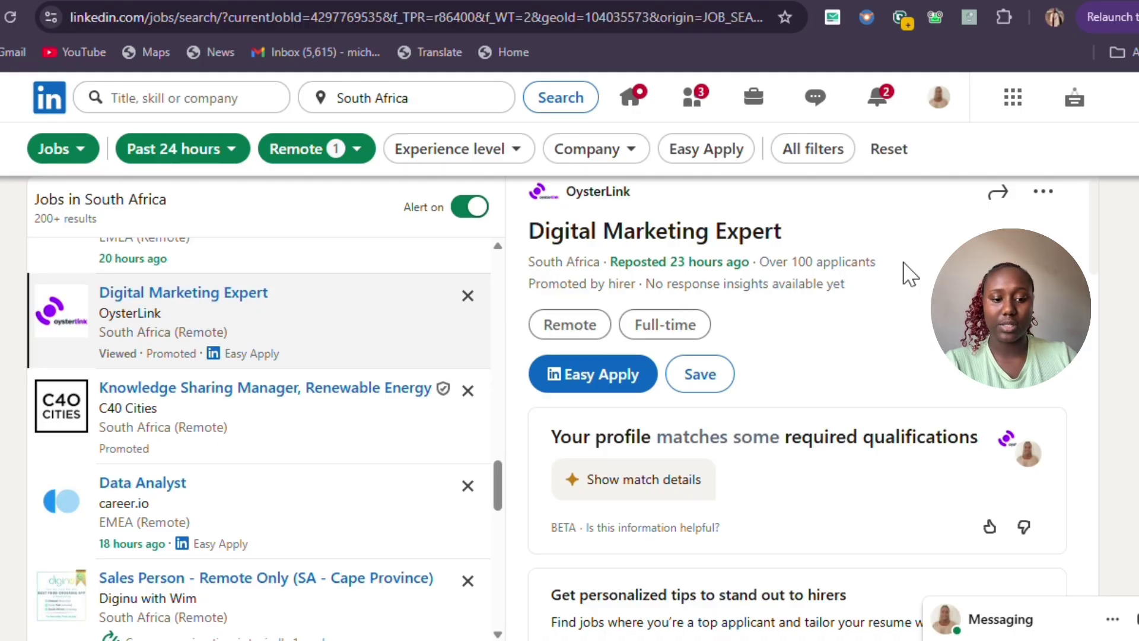
- Scroll through the posting and select the description text starting at 'OysterLink'
scroll(911, 274, down, 2)
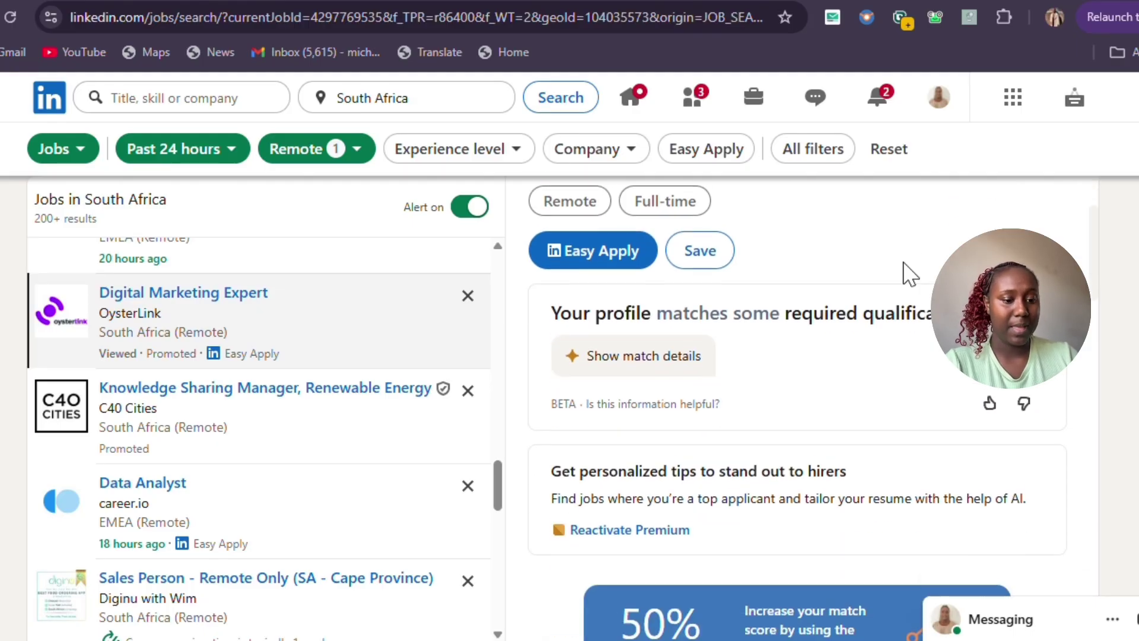
scroll(908, 270, up, 3)
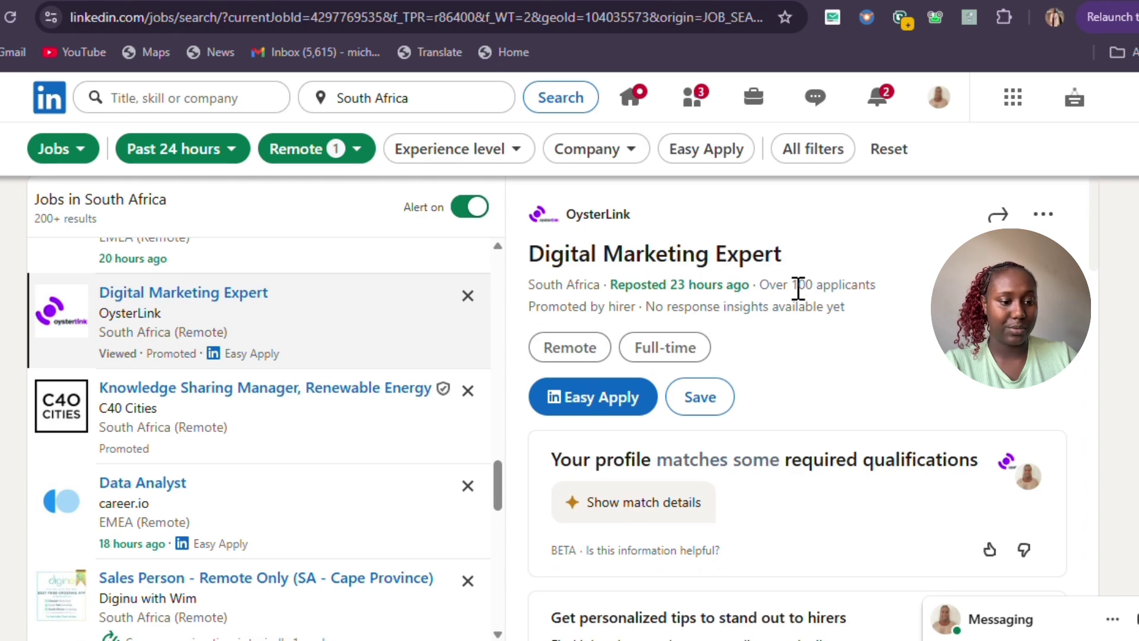
scroll(858, 291, down, 10)
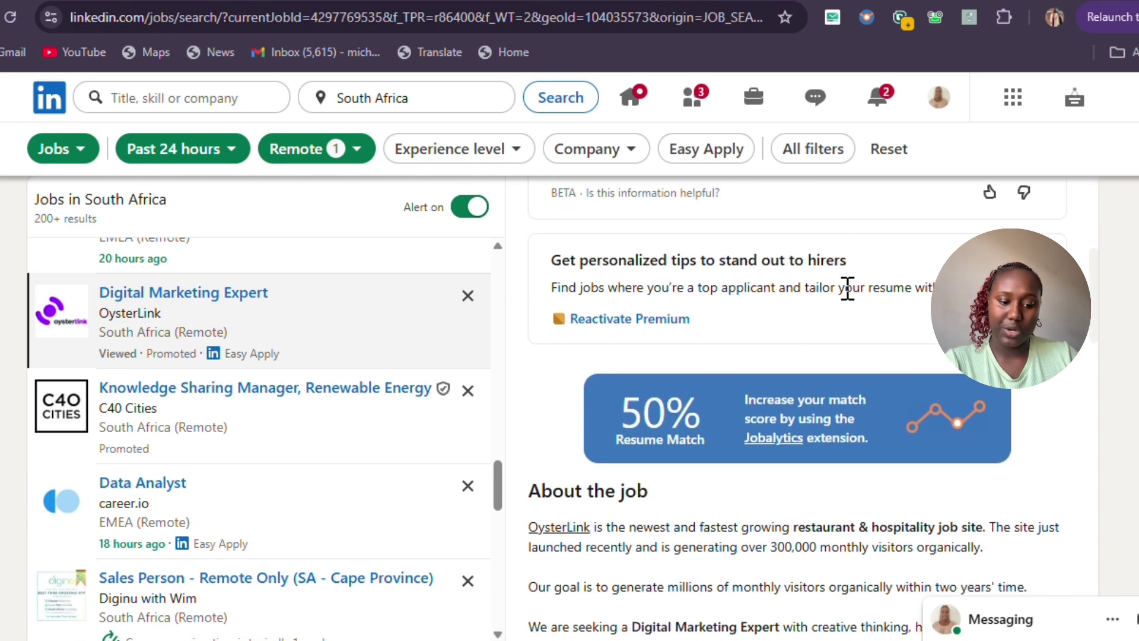
scroll(691, 534, down, 5)
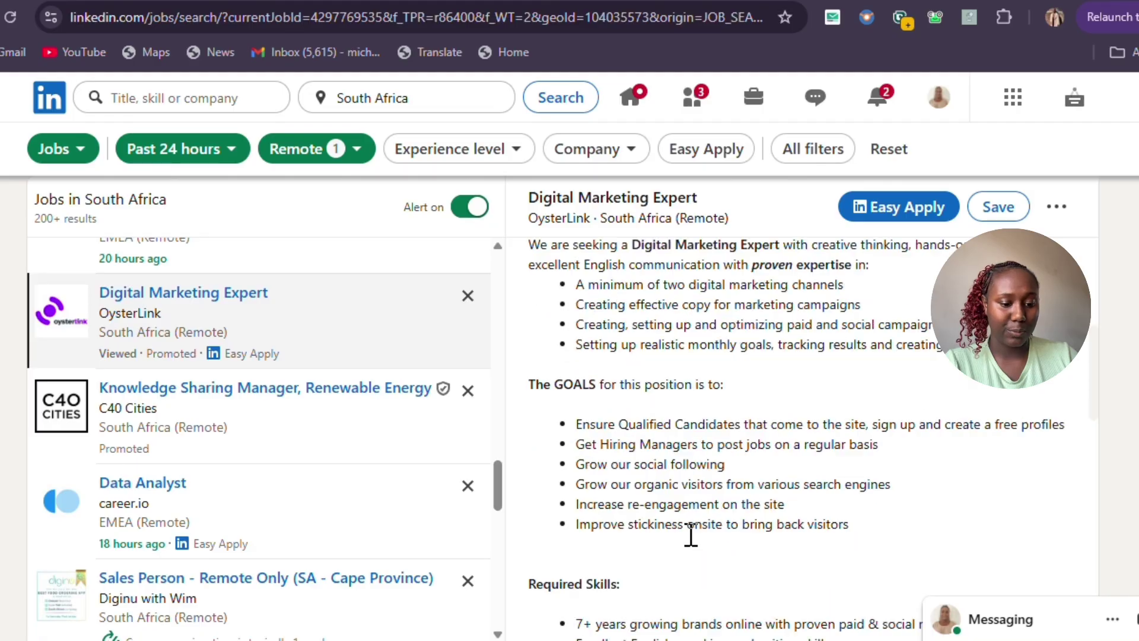
scroll(691, 534, down, 8)
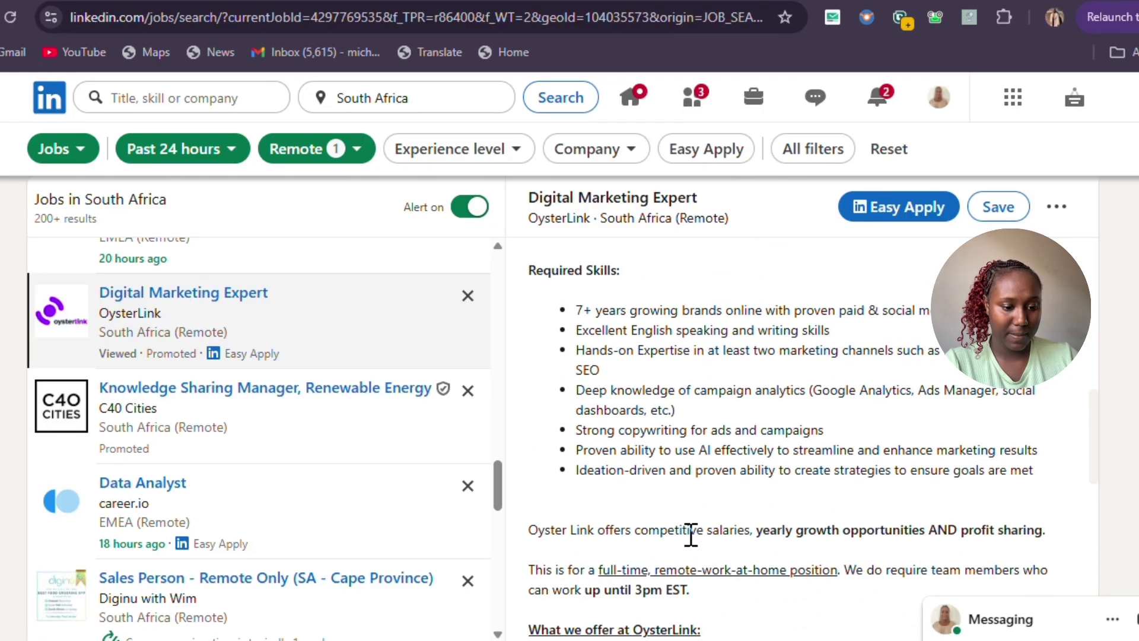
scroll(689, 535, down, 6)
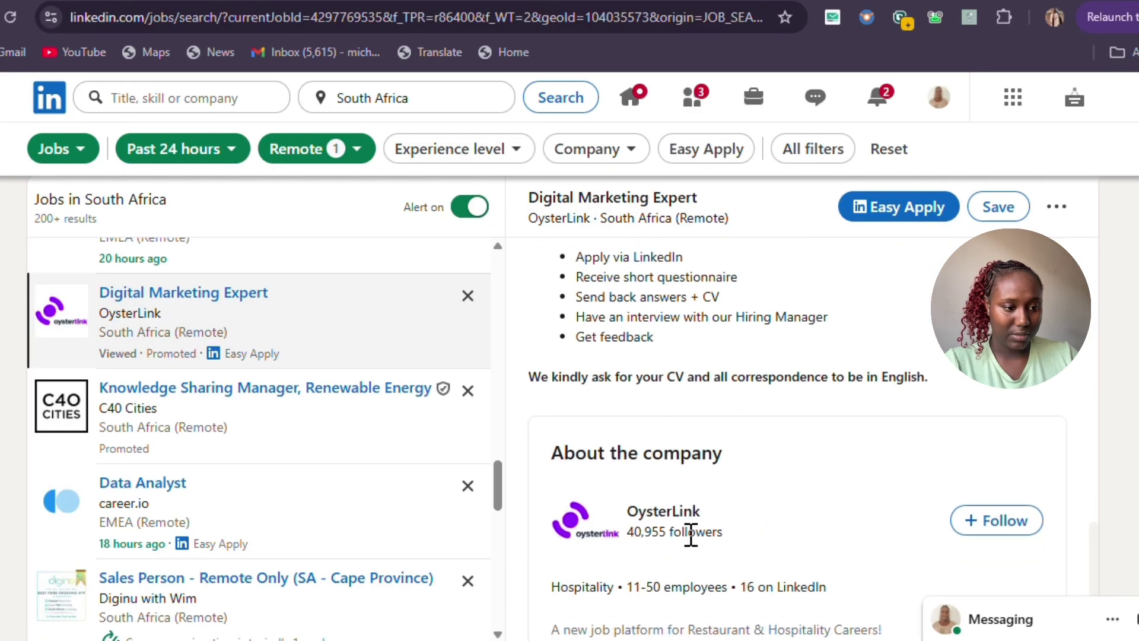
scroll(690, 528, up, 15)
scroll(691, 534, up, 4)
scroll(688, 534, down, 9)
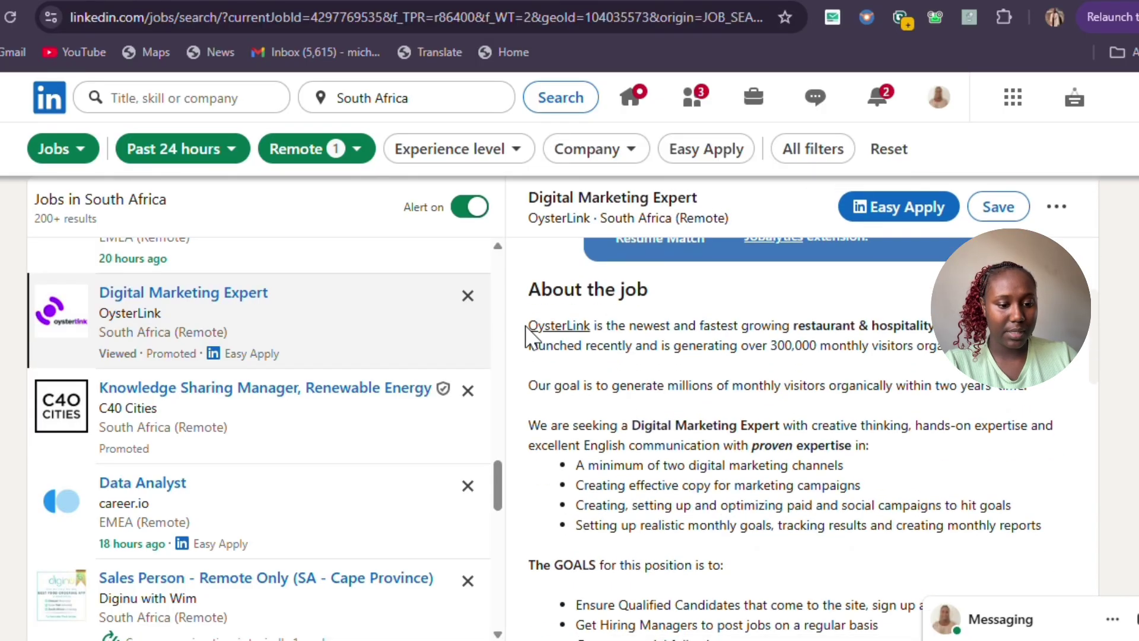
drag(526, 326, 755, 535)
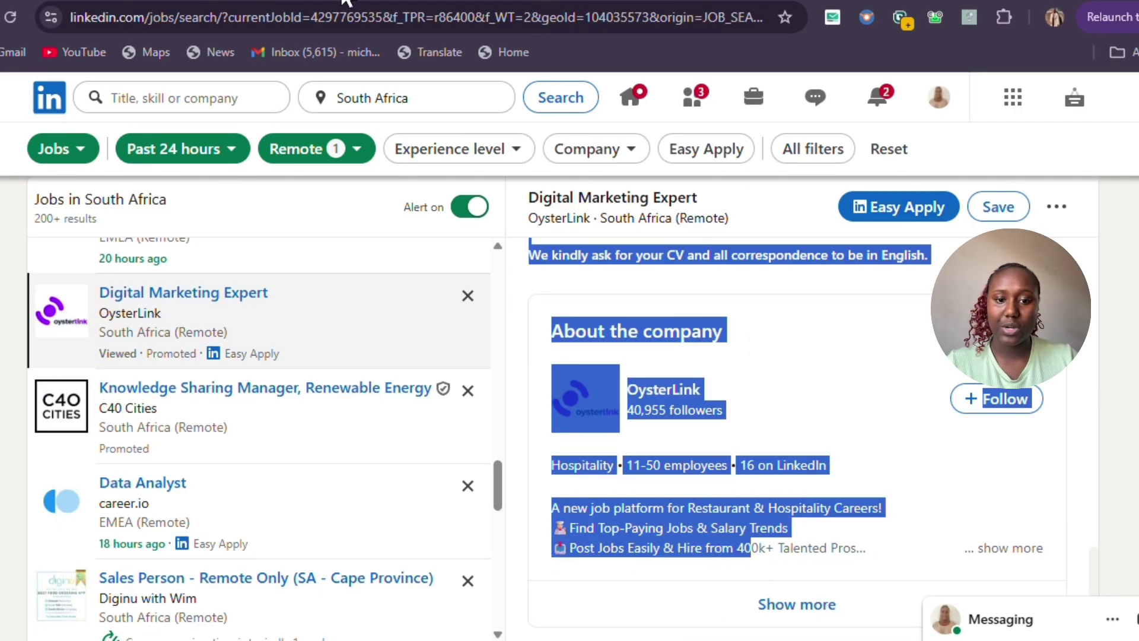
- In the drafted ChatGPT prompt, replace 'project management' with 'marketing'
click(333, 3)
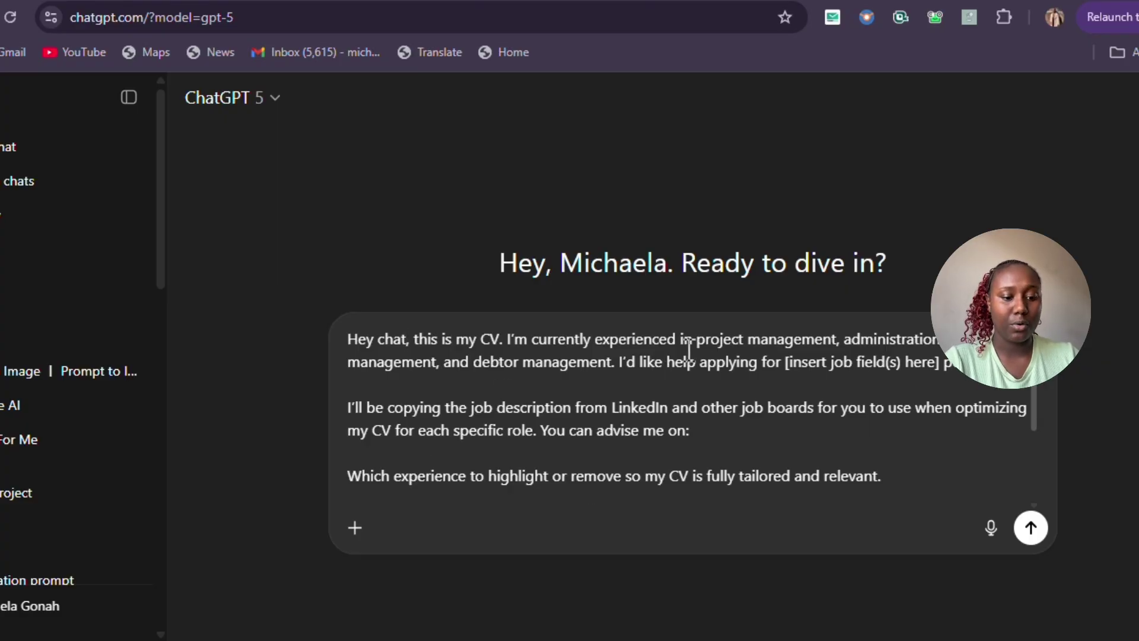
drag(696, 338, 832, 332)
text(t)
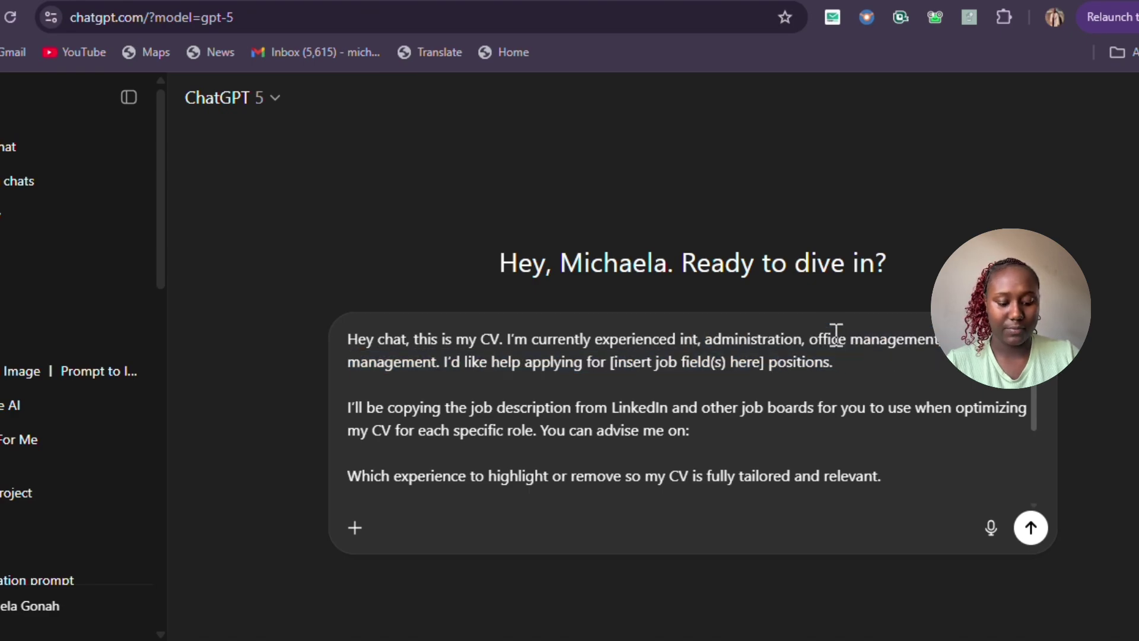
key(Left)
text(mark)
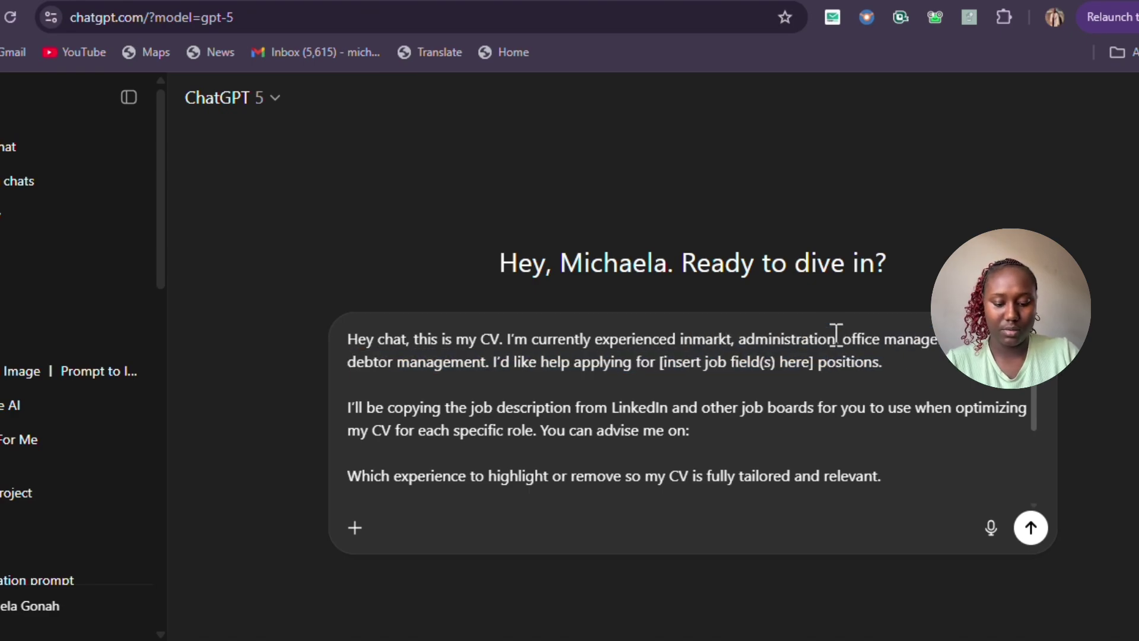
text(eting)
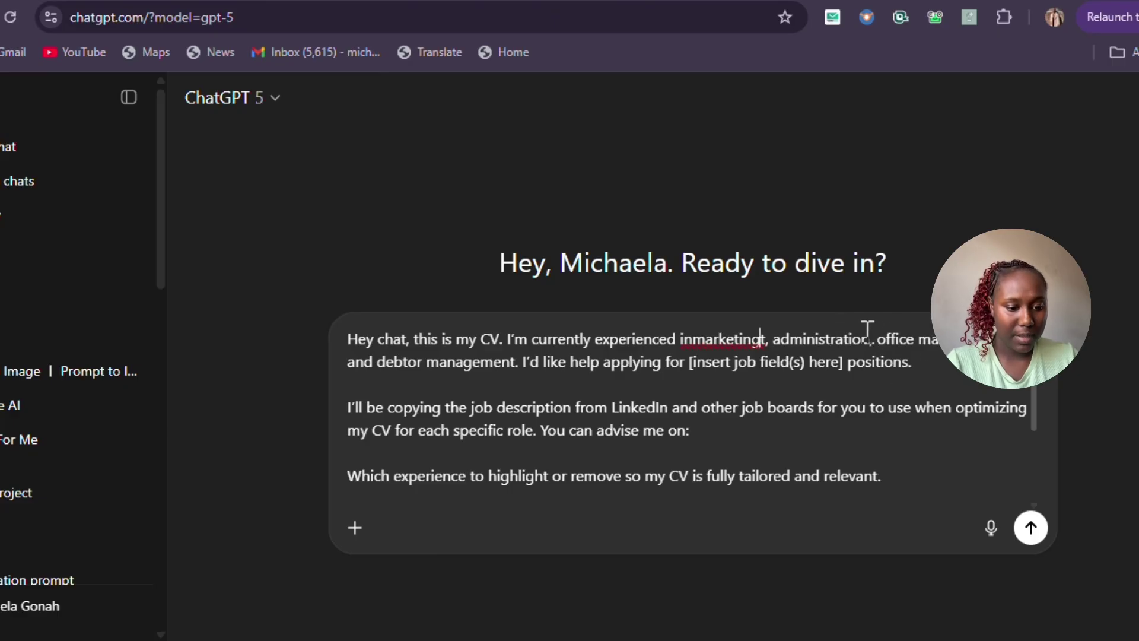
click(693, 339)
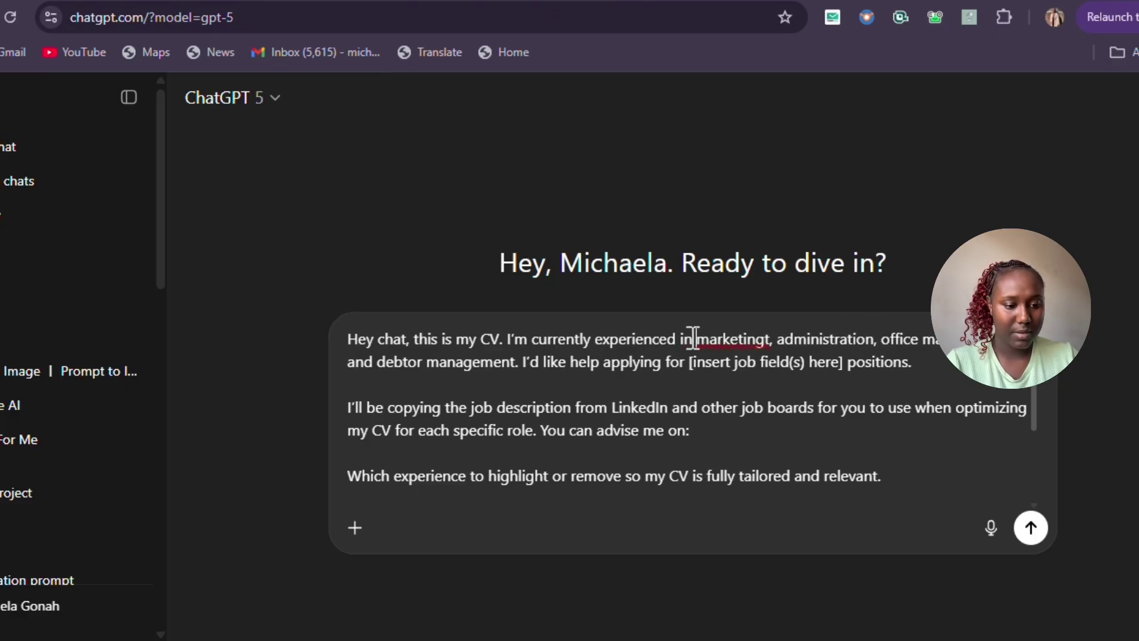
click(770, 339)
key(BackSpace)
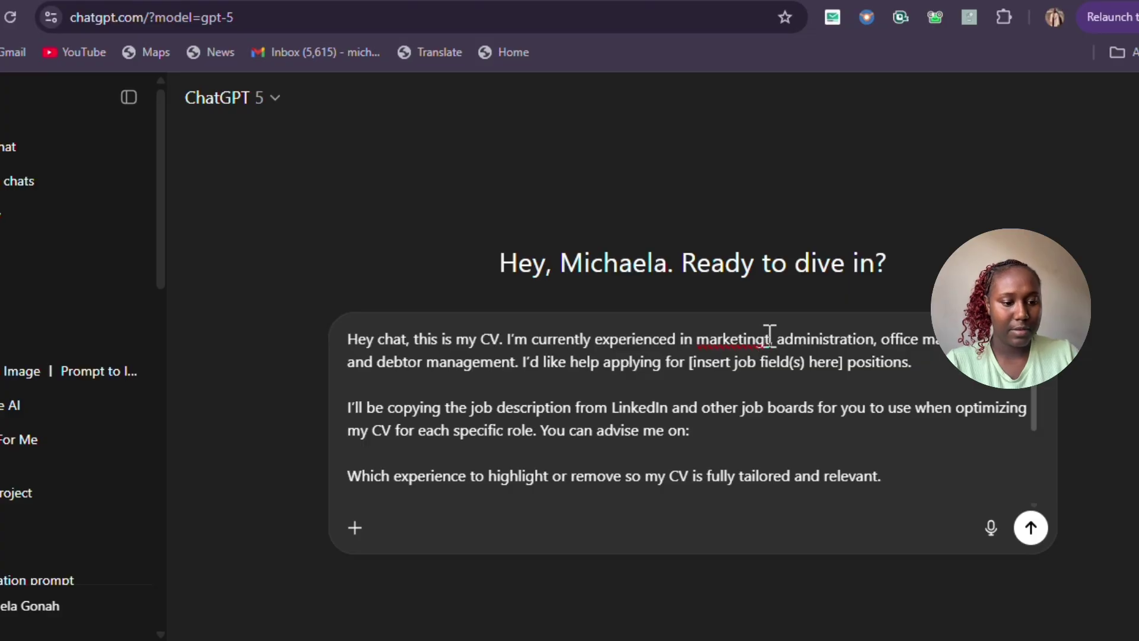
key(BackSpace)
text(,)
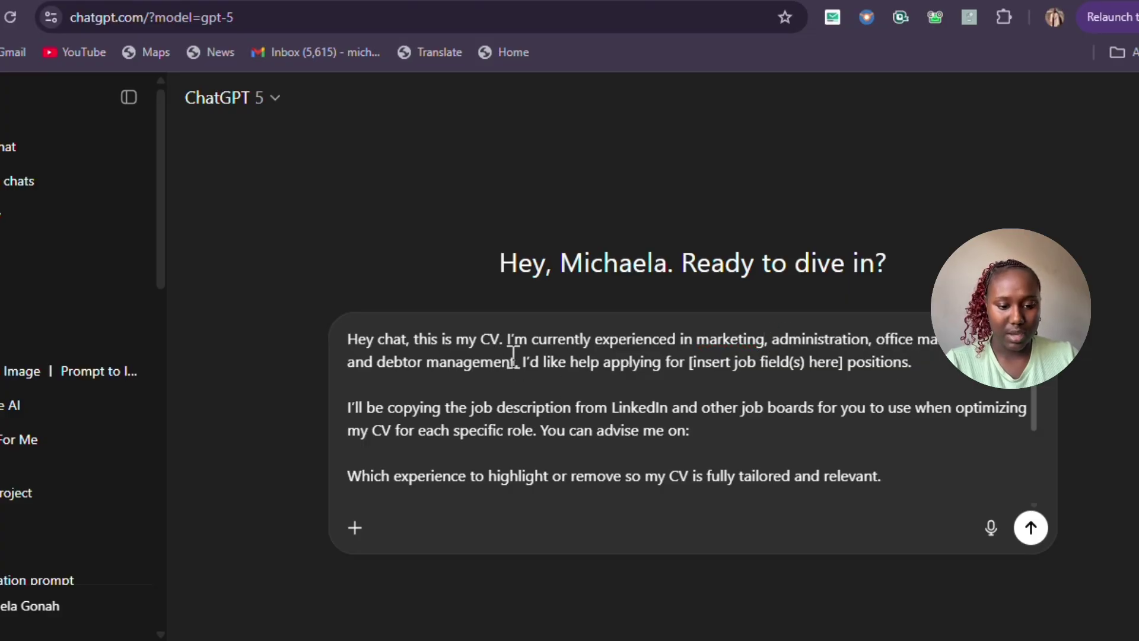
- Delete the 'debtor management' wording from the prompt
drag(514, 359, 383, 362)
key(BackSpace)
key(BackSpace)
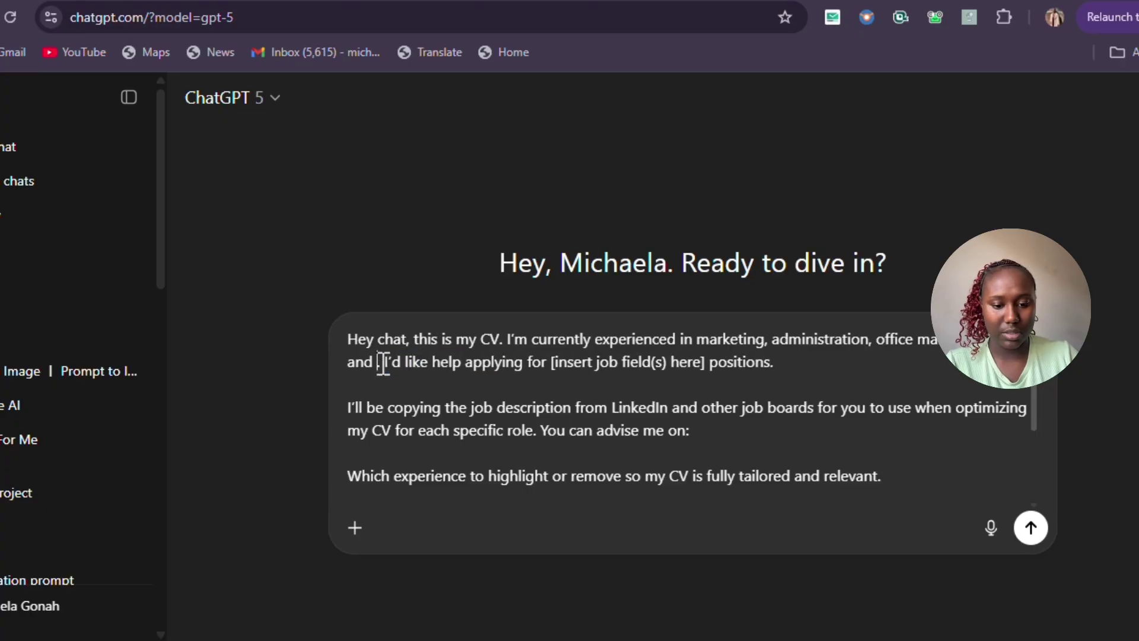
key(BackSpace)
key(BackSpace)
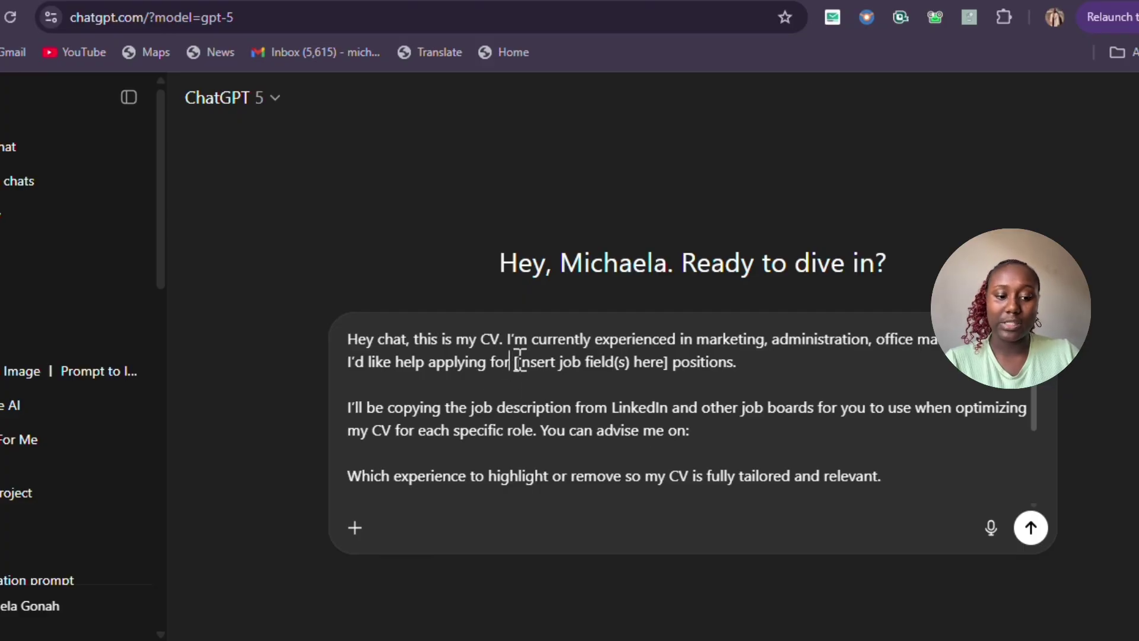
- Replace the job-field placeholder with 'the same' and review the full prompt
drag(519, 359, 671, 366)
text(t)
key(BackSpace)
text(the same)
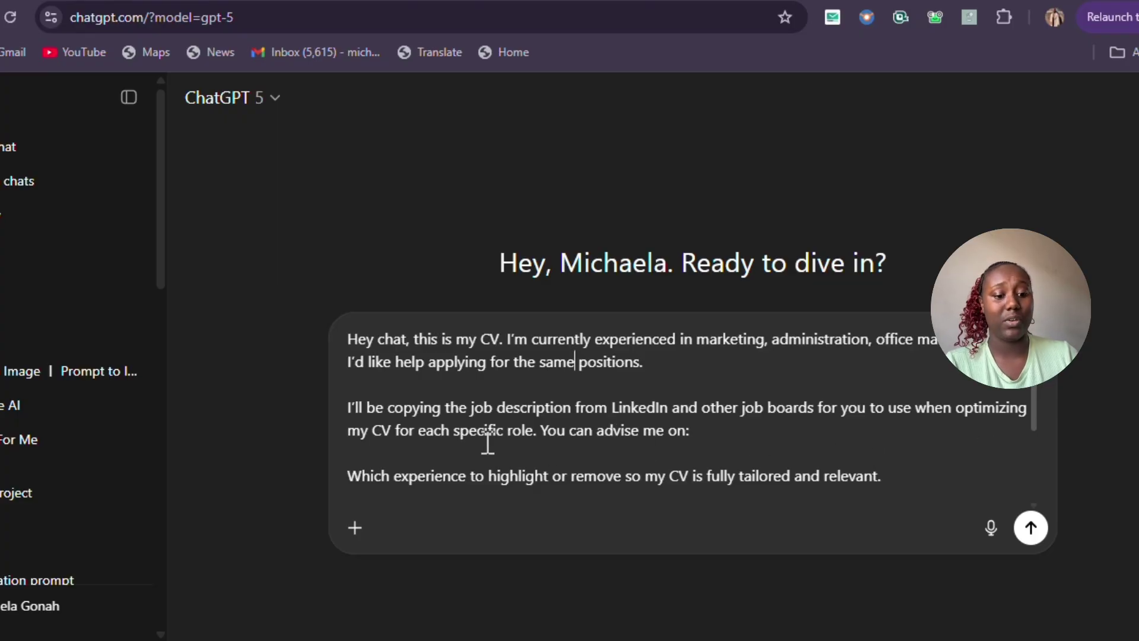
scroll(488, 442, down, 2)
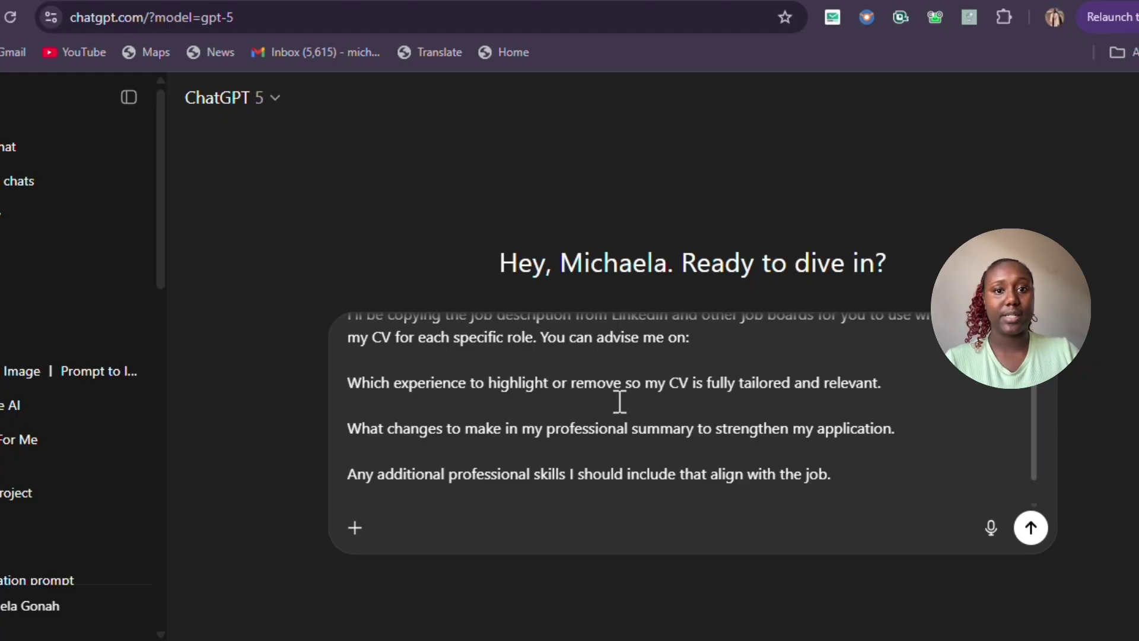
scroll(620, 402, down, 1)
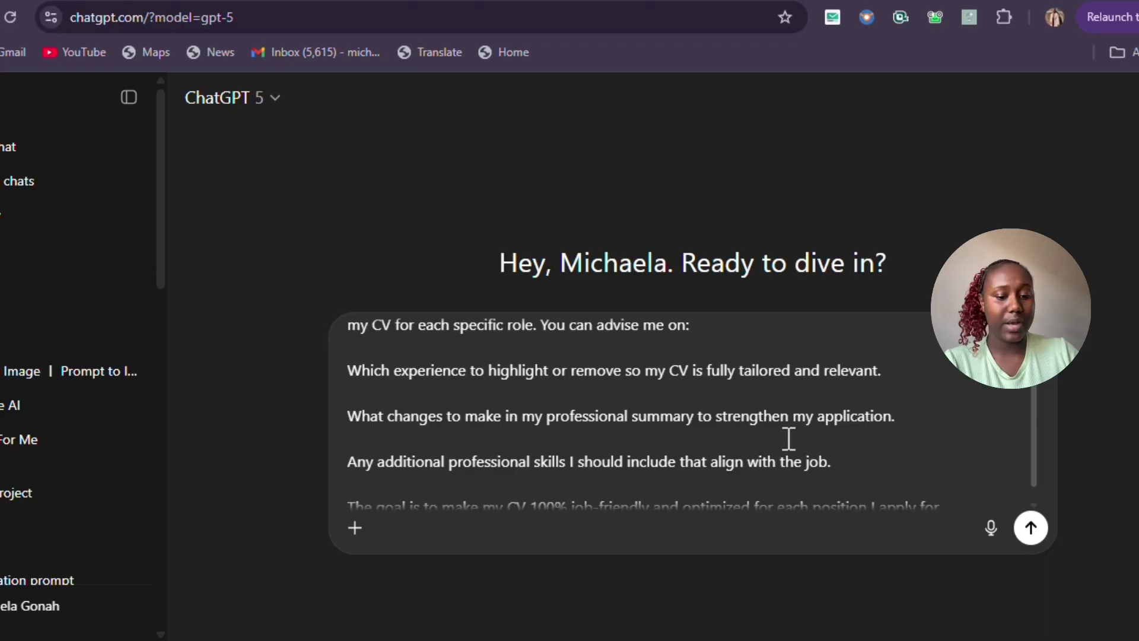
scroll(715, 434, down, 1)
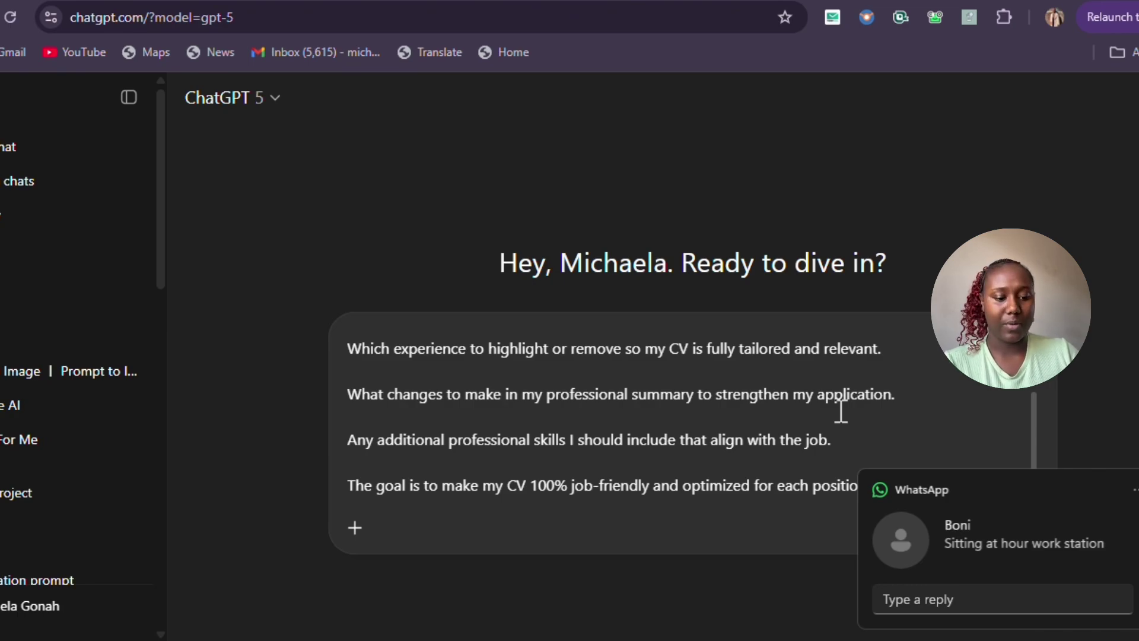
scroll(774, 460, up, 5)
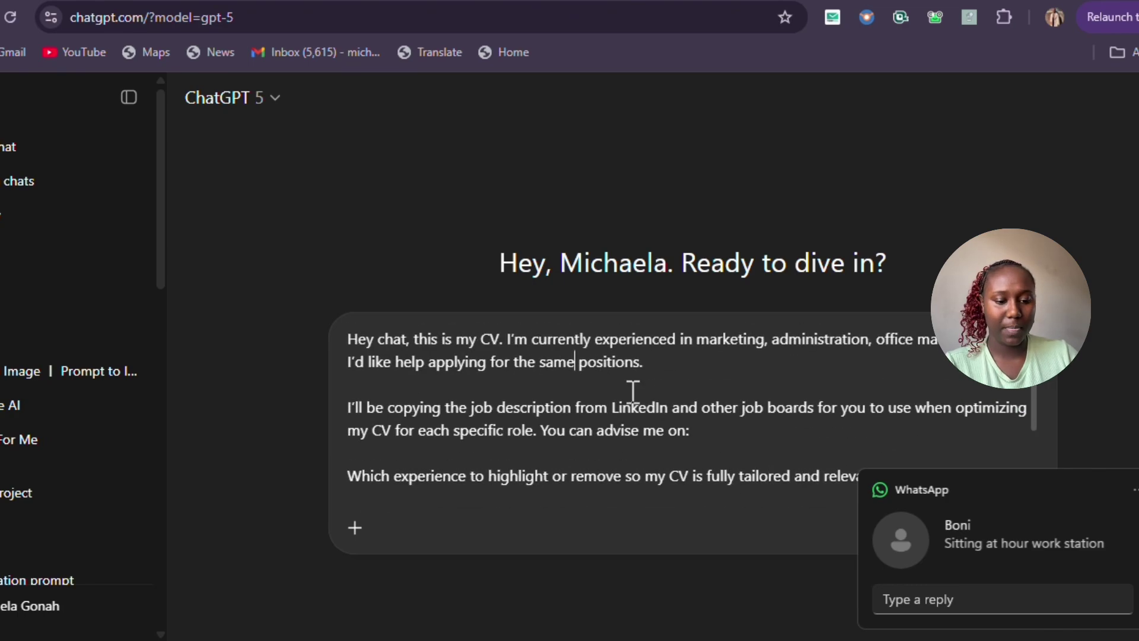
scroll(609, 404, down, 5)
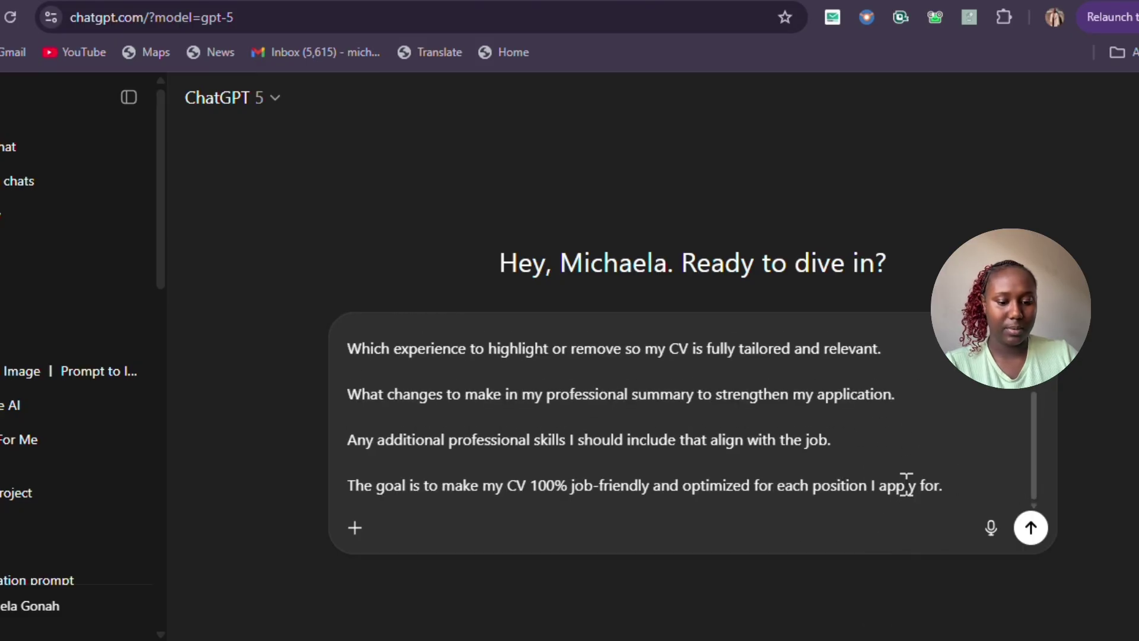
- Attach the Marketing Resume PDF from Downloads, found by searching 'marketing resume'
click(352, 539)
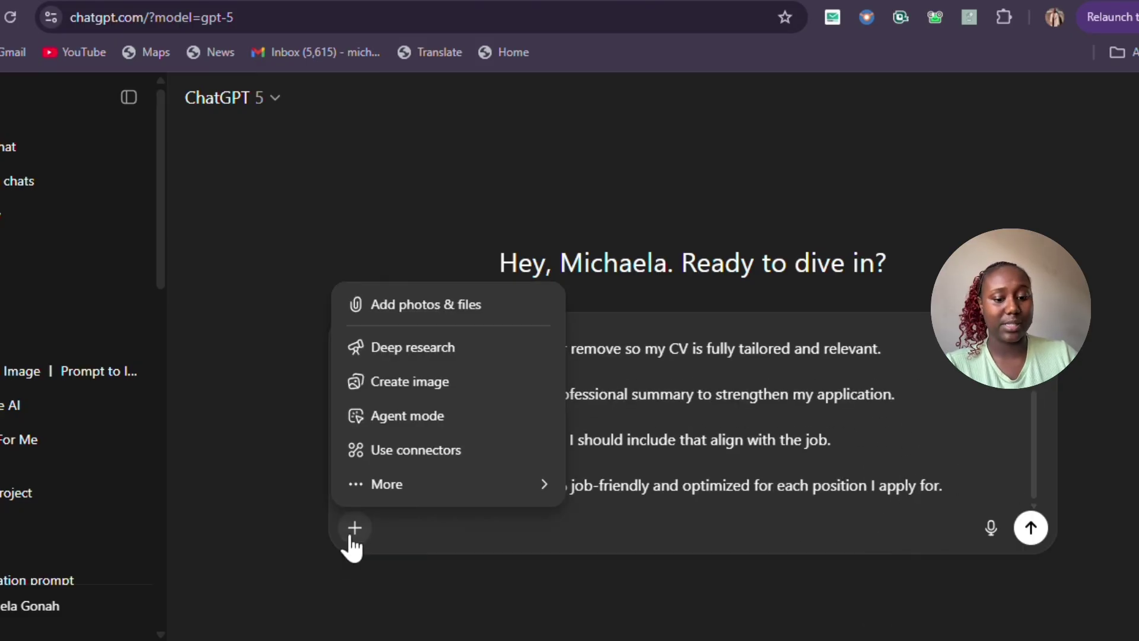
click(414, 301)
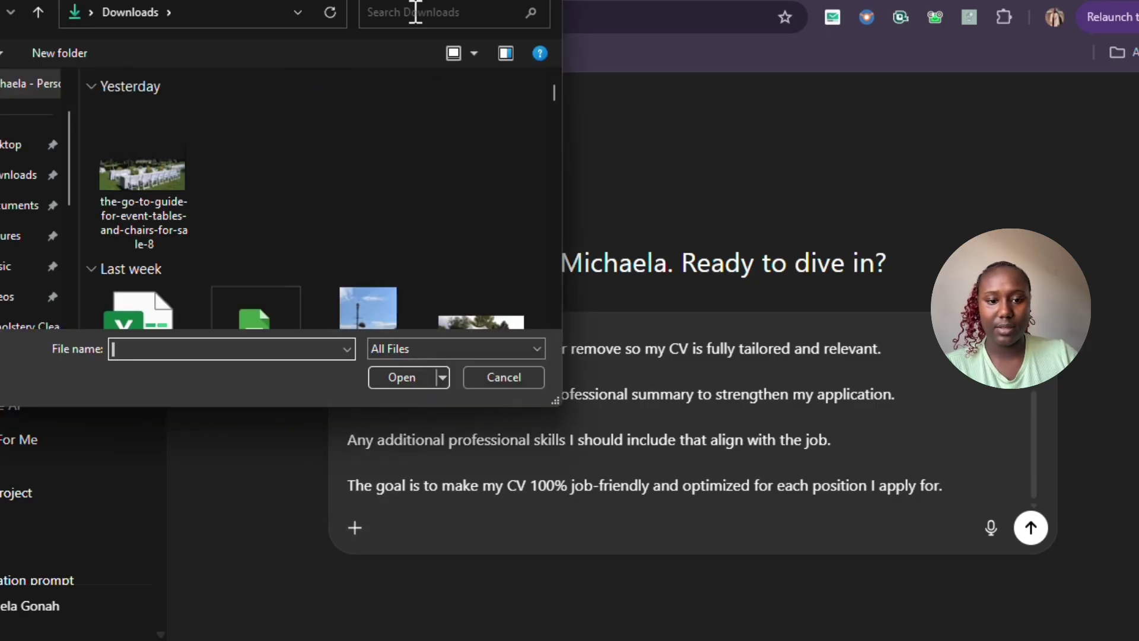
click(413, 11)
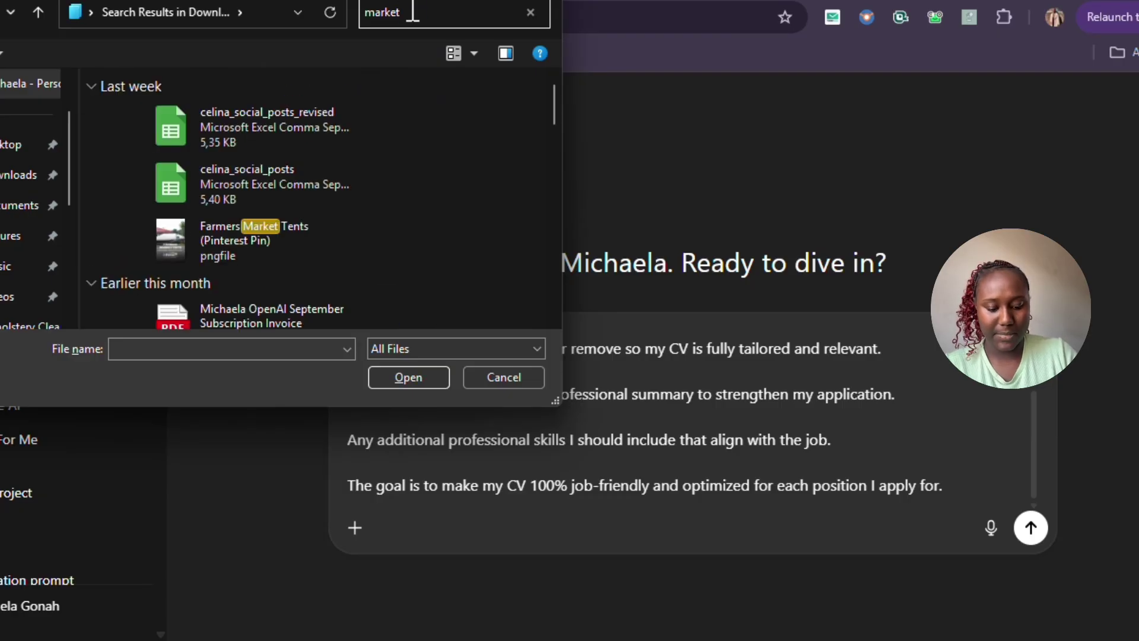
text(ing)
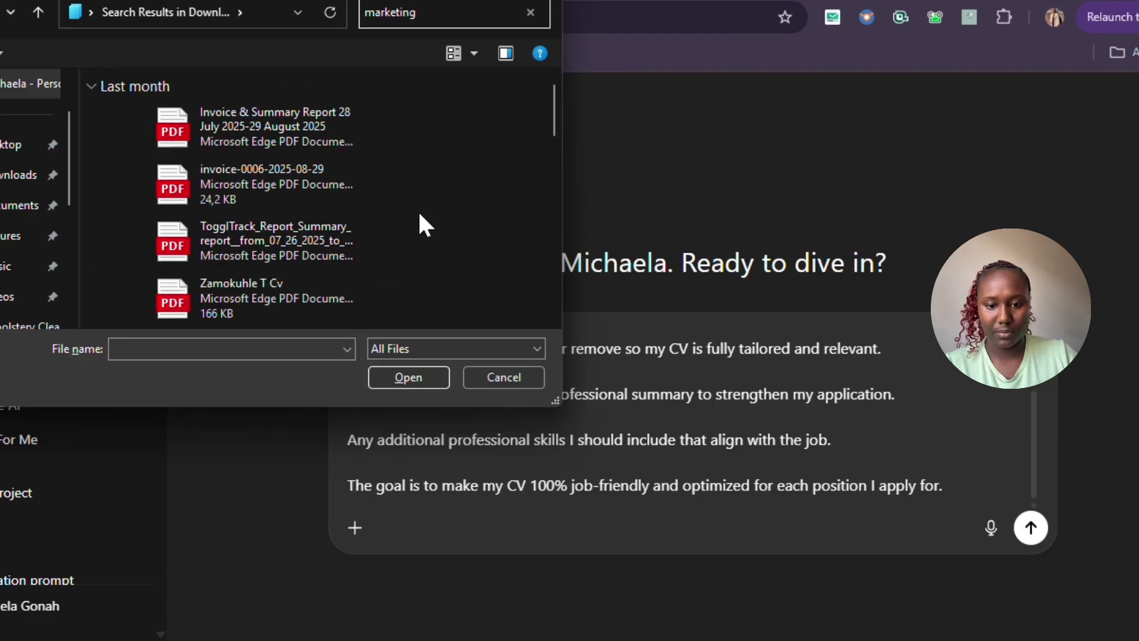
scroll(315, 247, down, 6)
scroll(315, 246, down, 3)
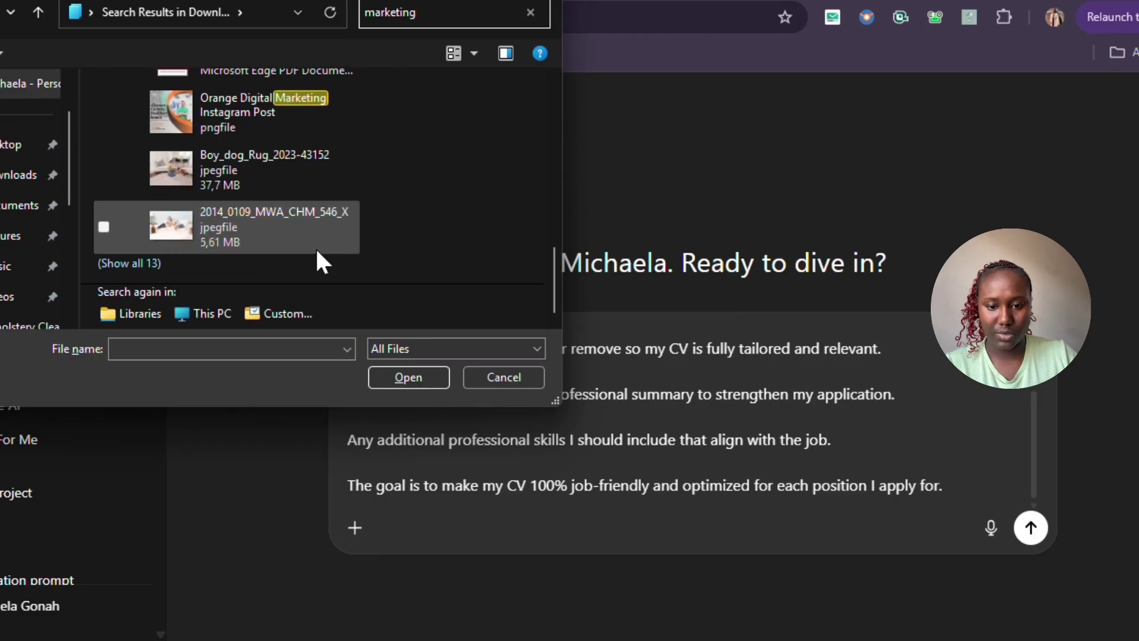
scroll(315, 247, up, 9)
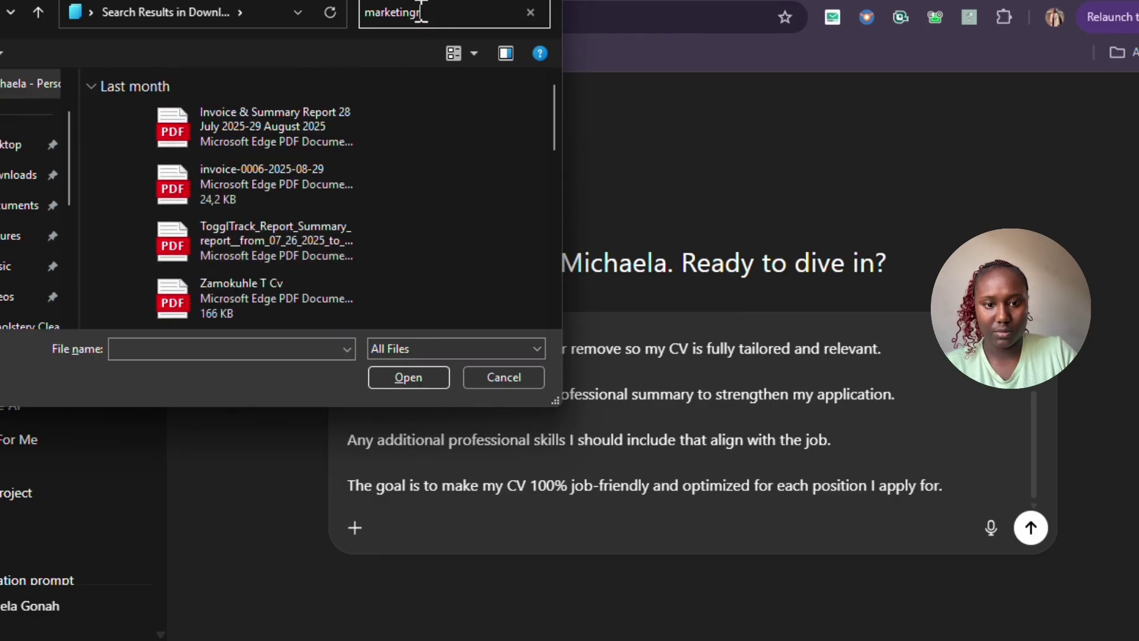
text(e)
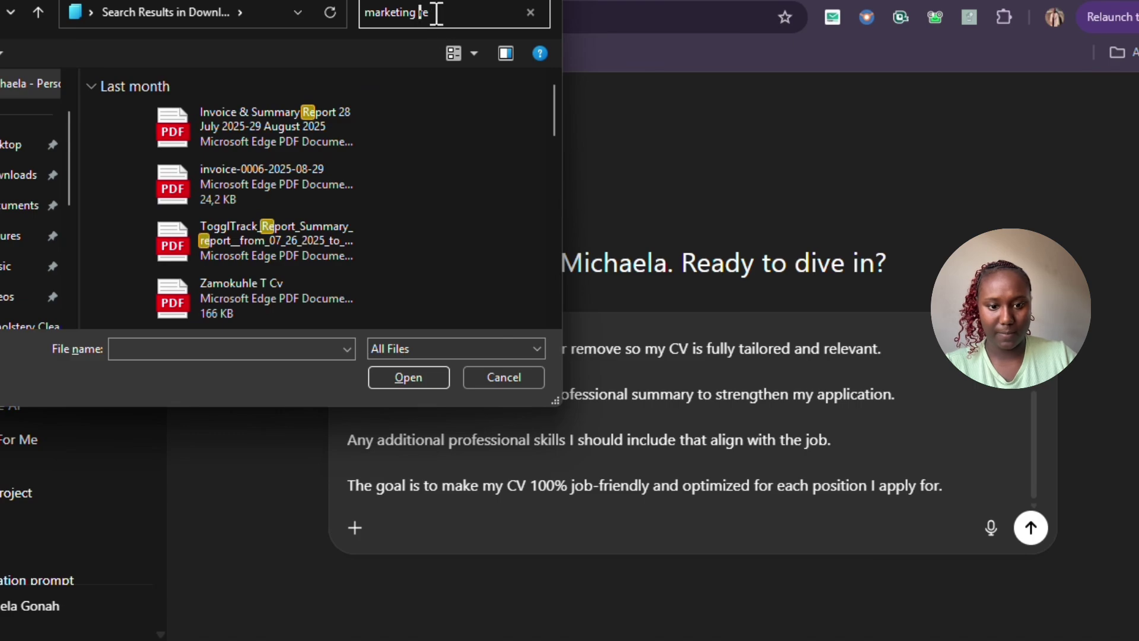
text(sume)
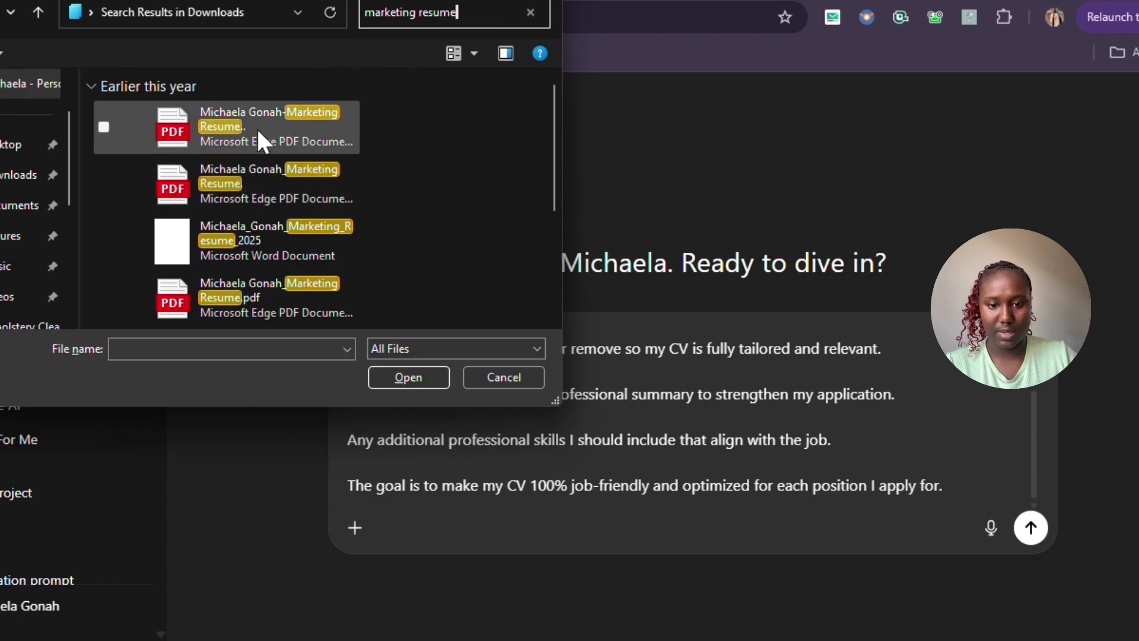
click(257, 124)
click(401, 381)
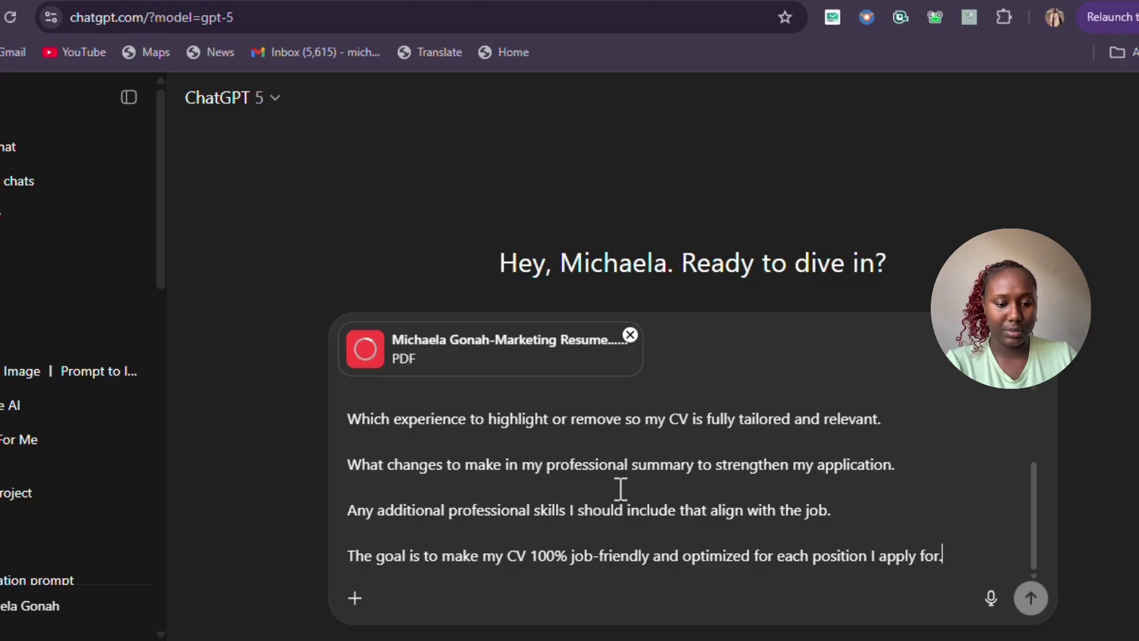
- Add ', virtual assistance' after 'office management' and send the prompt with the resume
scroll(750, 438, up, 3)
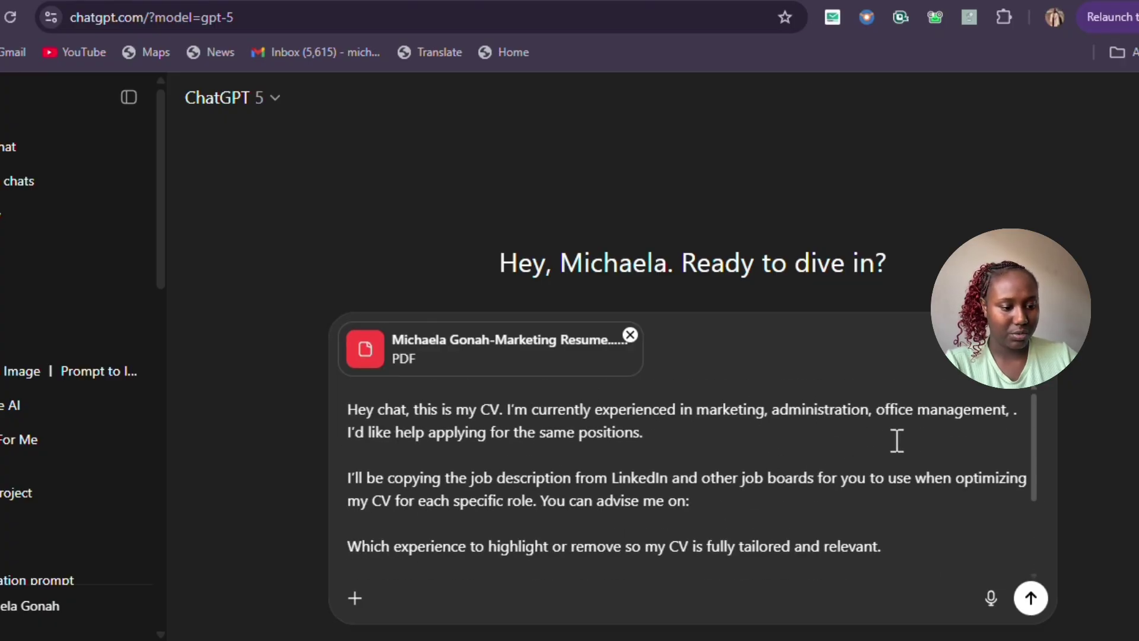
click(1008, 409)
text(, virtual assi)
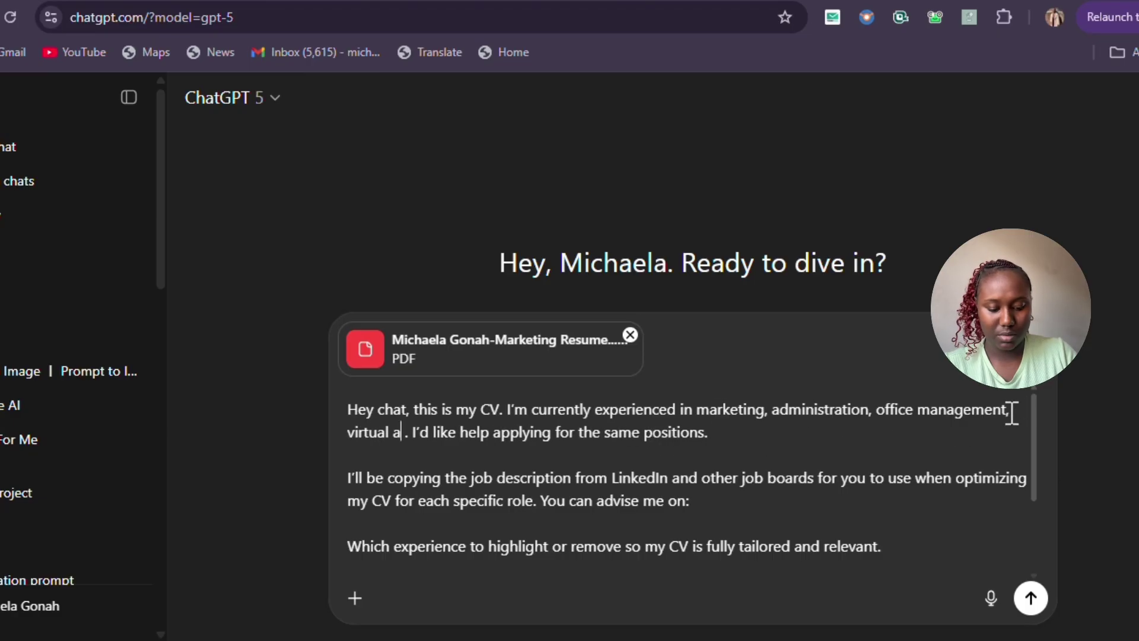
text(stance)
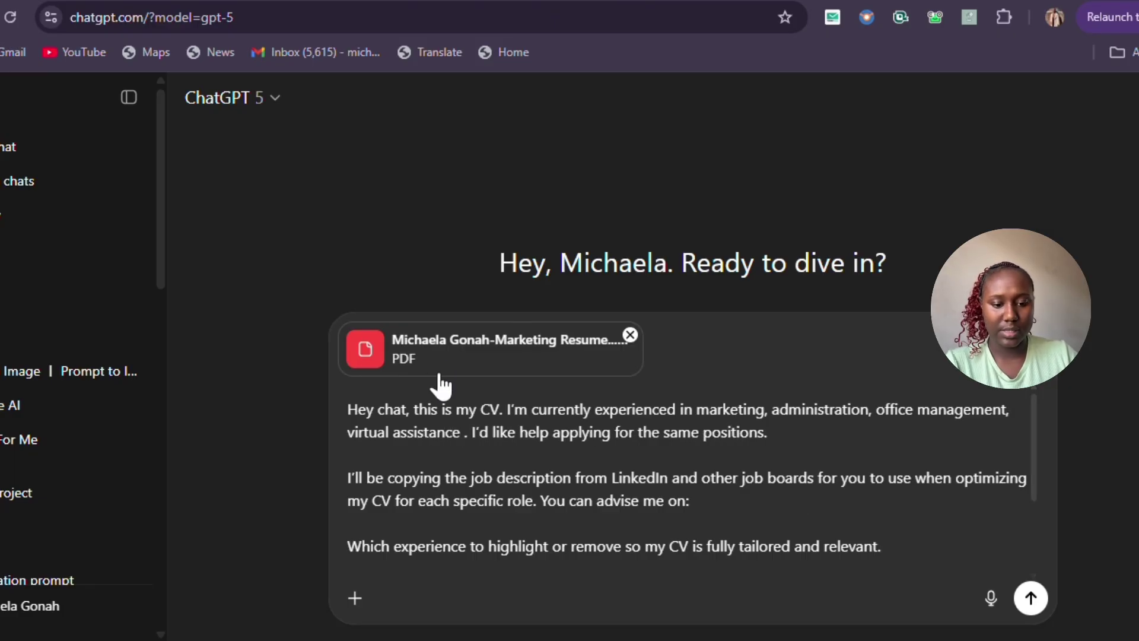
scroll(743, 433, down, 3)
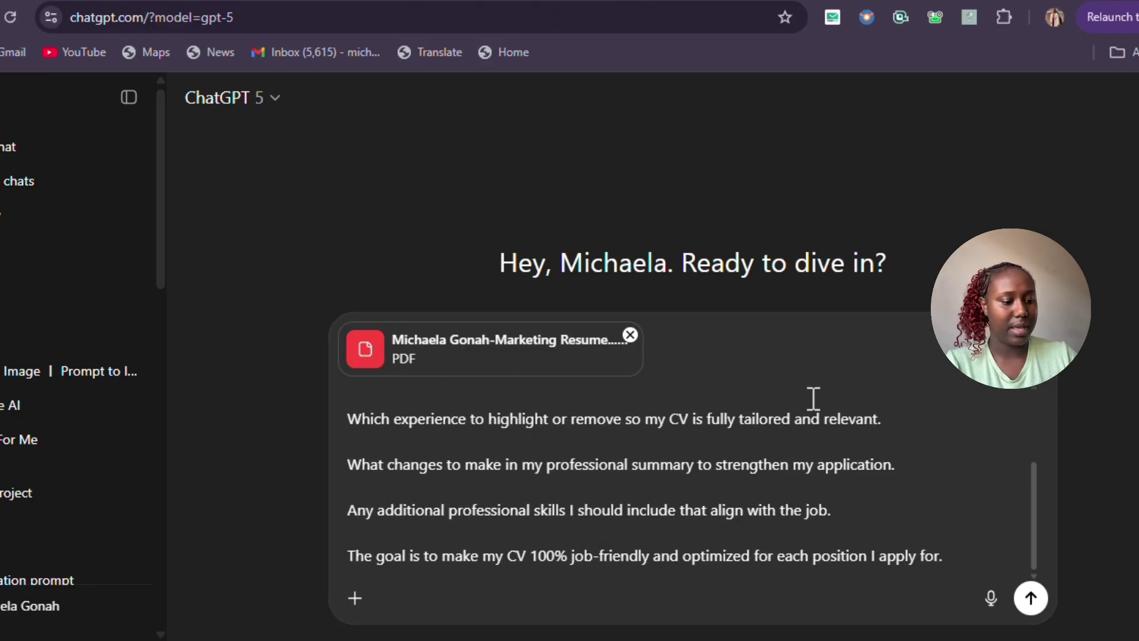
click(1032, 599)
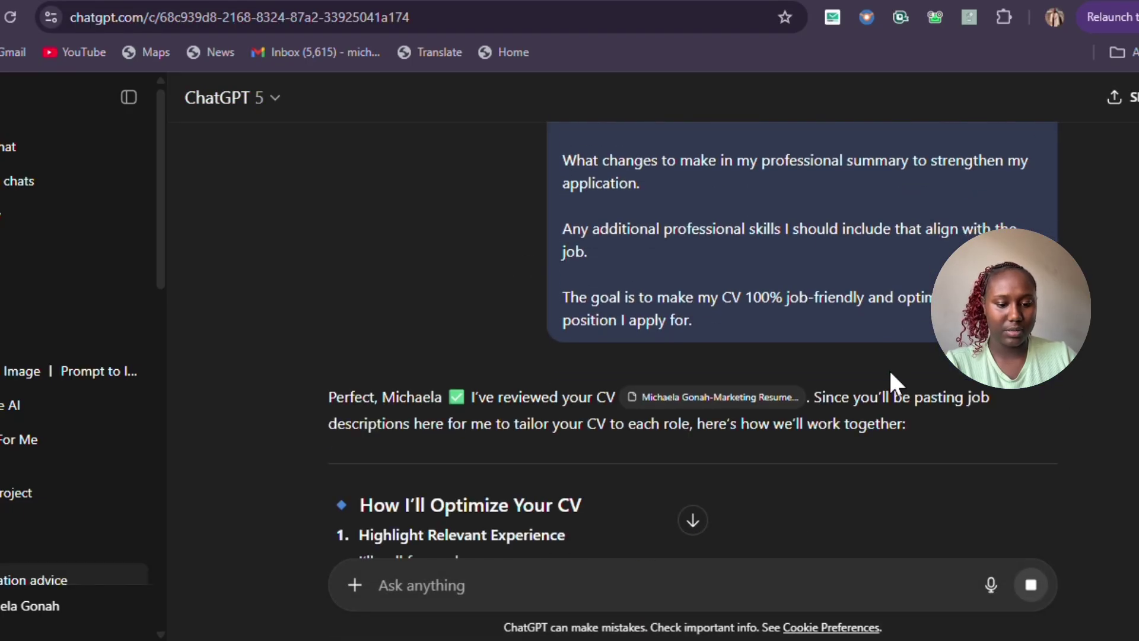
- Send 'this is the first job' followed by the pasted OysterLink job description
scroll(795, 377, down, 3)
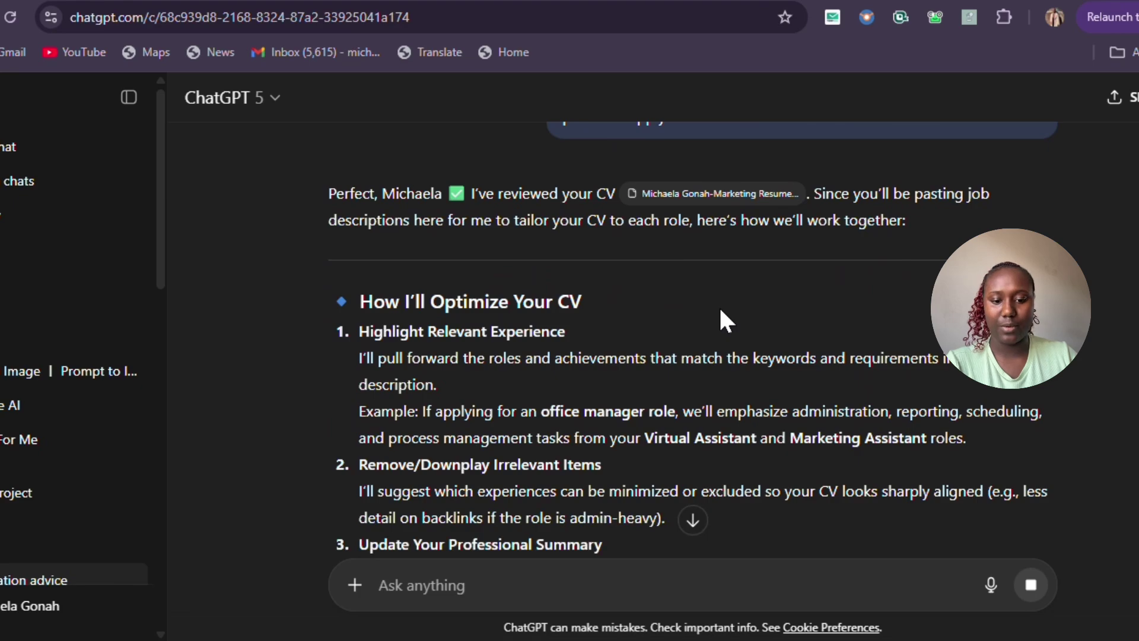
scroll(721, 310, down, 9)
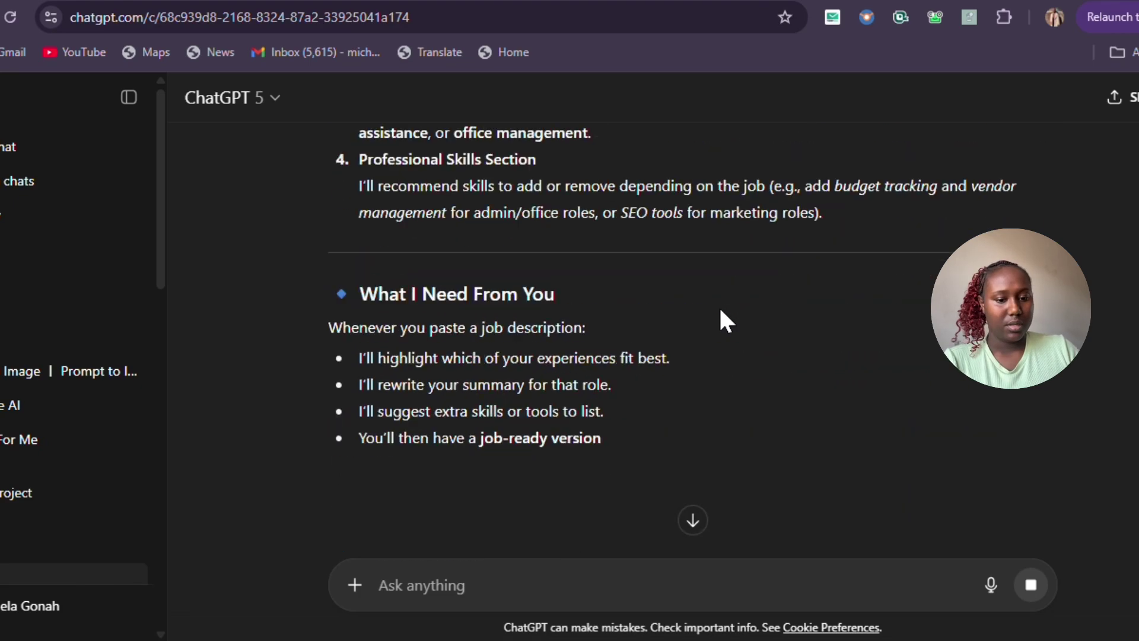
scroll(721, 311, down, 1)
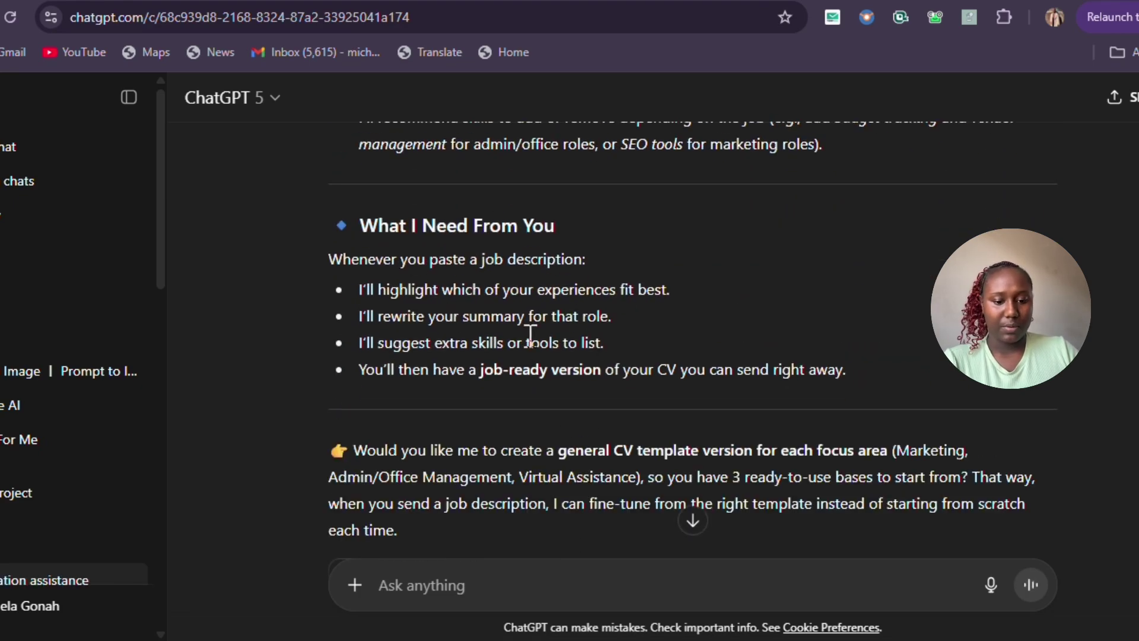
scroll(599, 409, down, 3)
click(412, 593)
text(this is t)
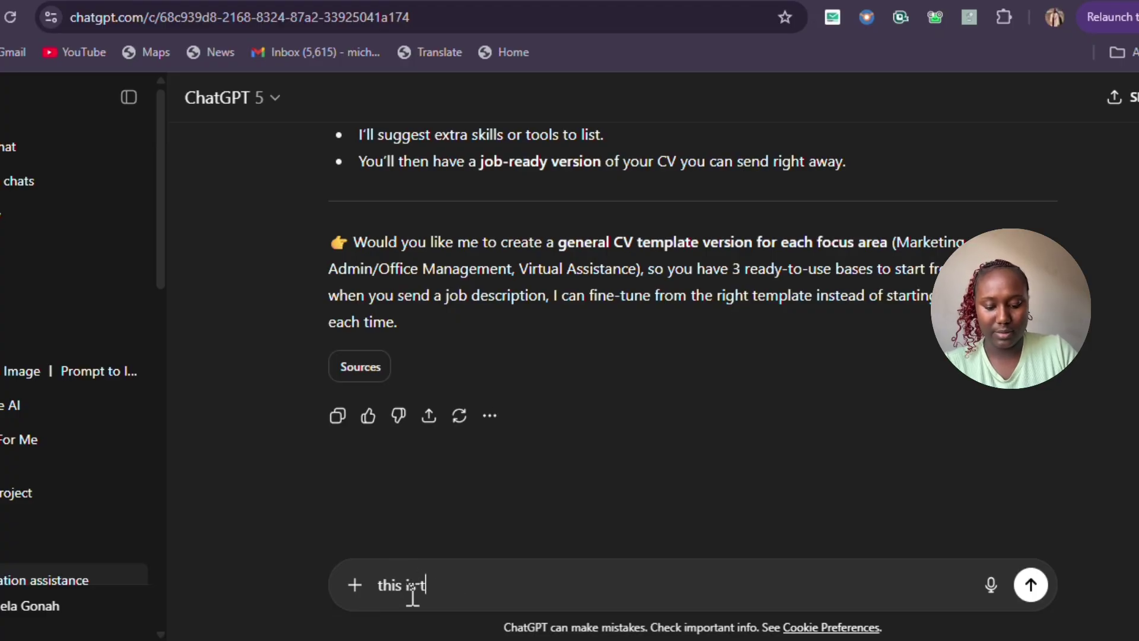
text(he first j)
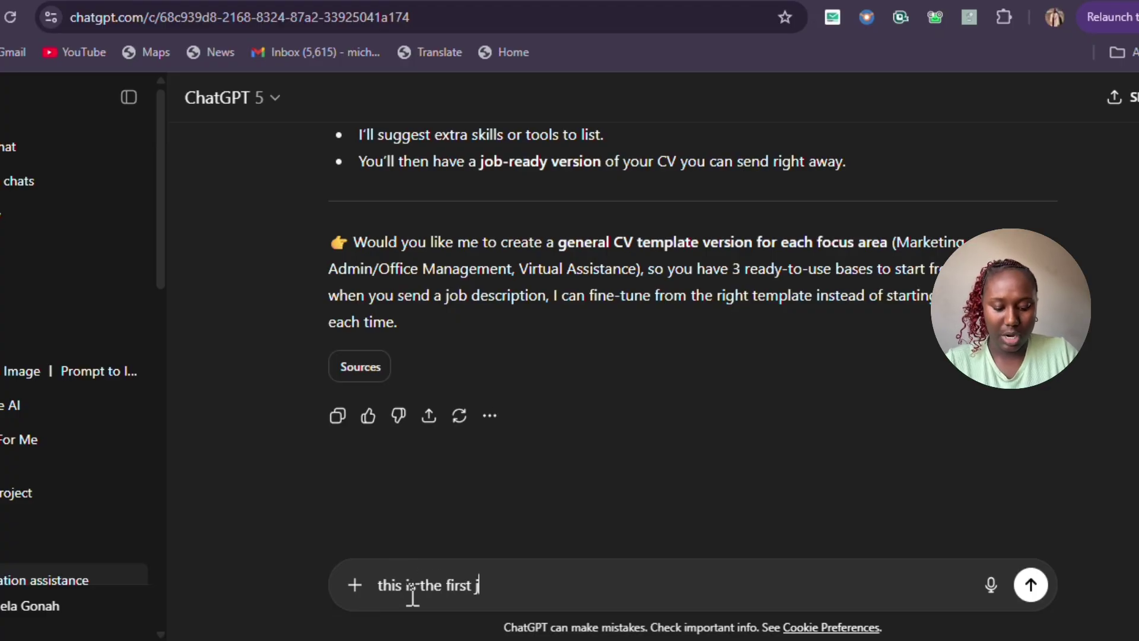
text(ob)
key(shift+Return)
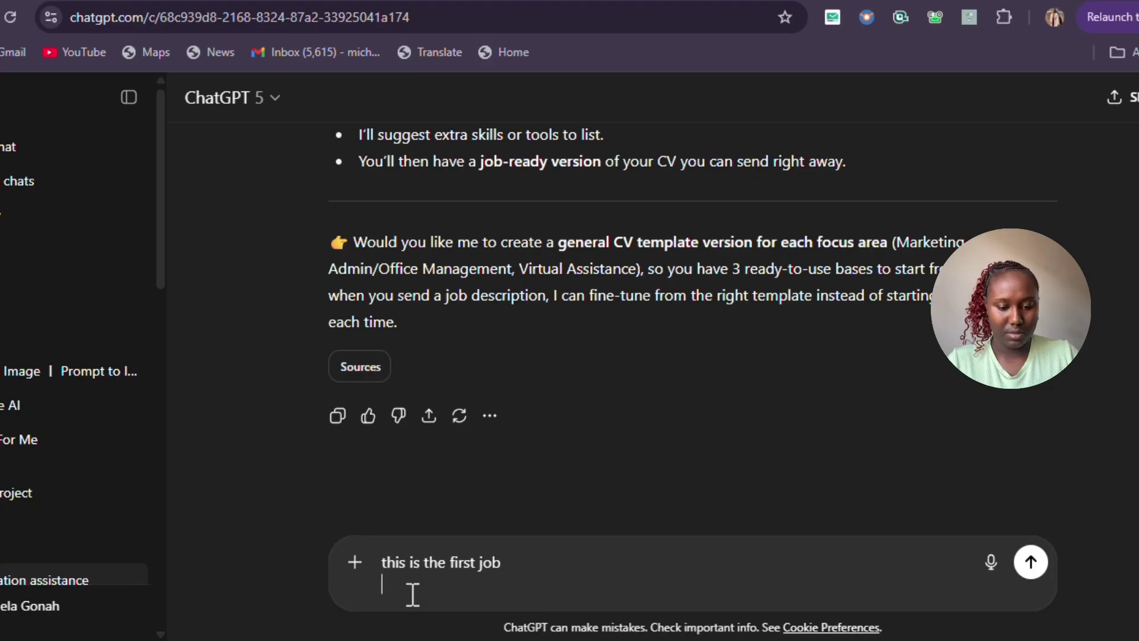
key(shift+Return)
key(shift+Return)
key(ctrl+v)
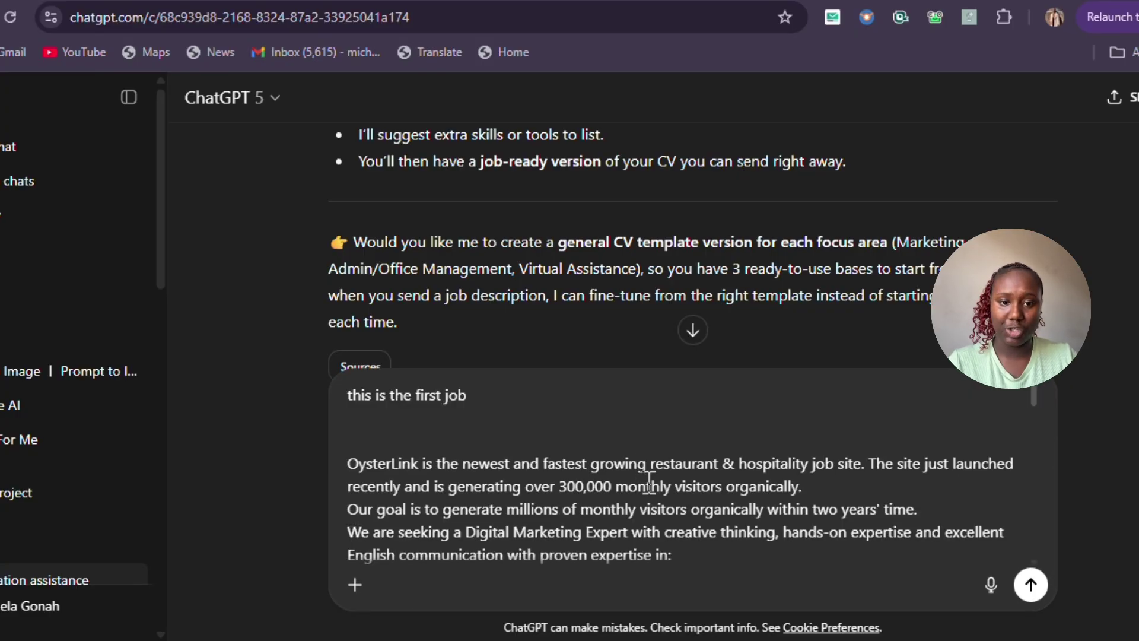
key(ctrl+Tab)
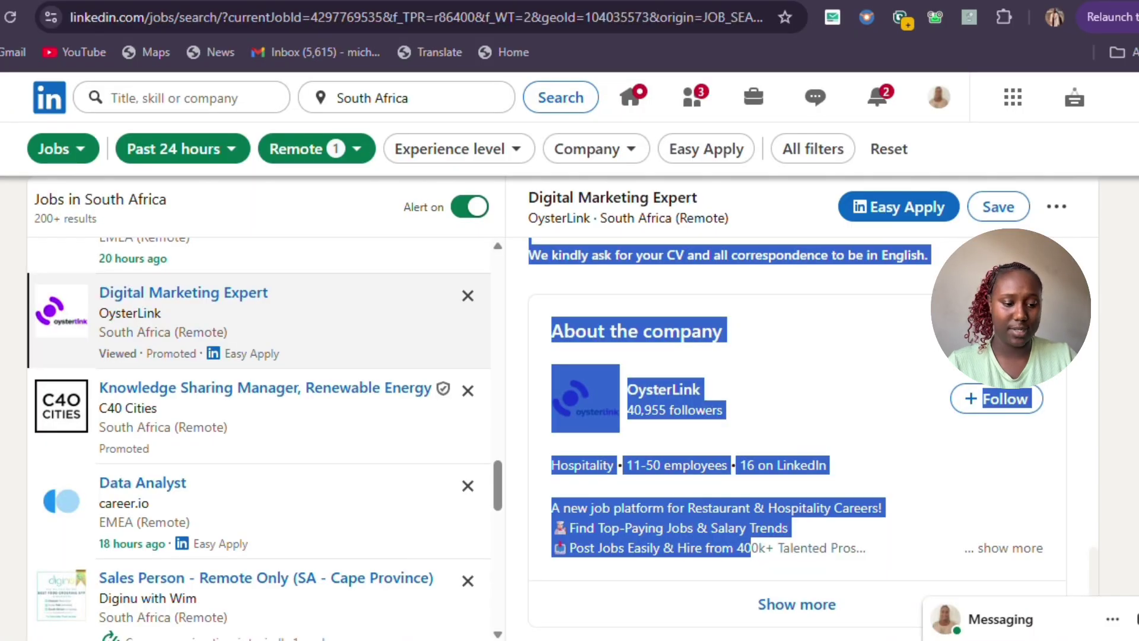
key(ctrl+shift+Tab)
scroll(1045, 567, down, 5)
click(1031, 585)
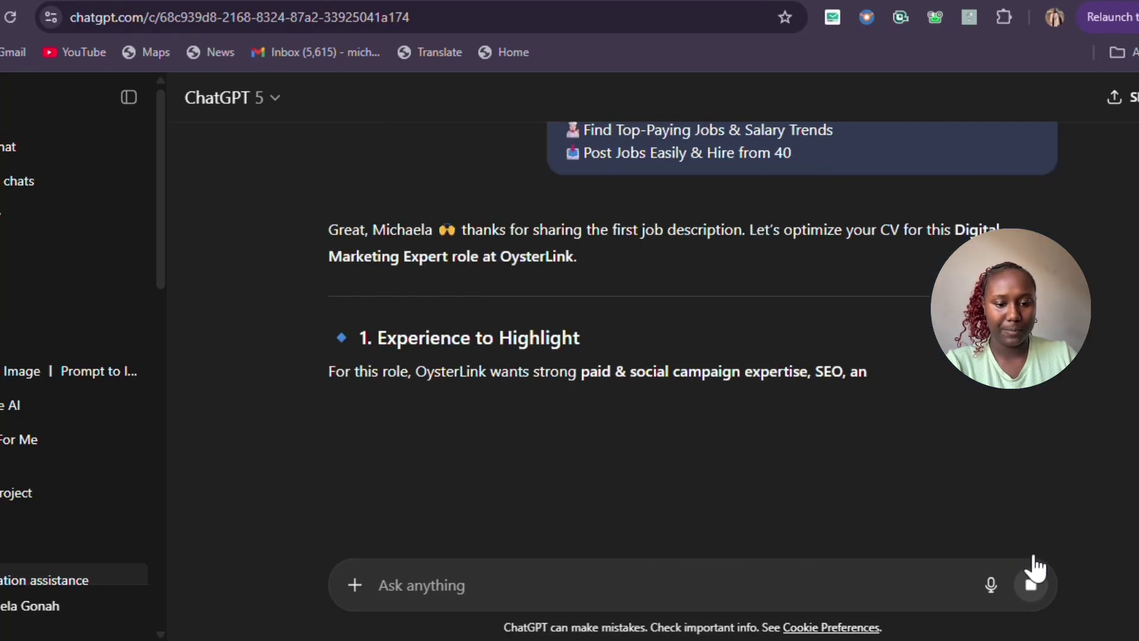
- Scroll ChatGPT's tailored CV reply down to the Suggested Professional Summary, glancing at the LinkedIn posting
scroll(775, 407, down, 2)
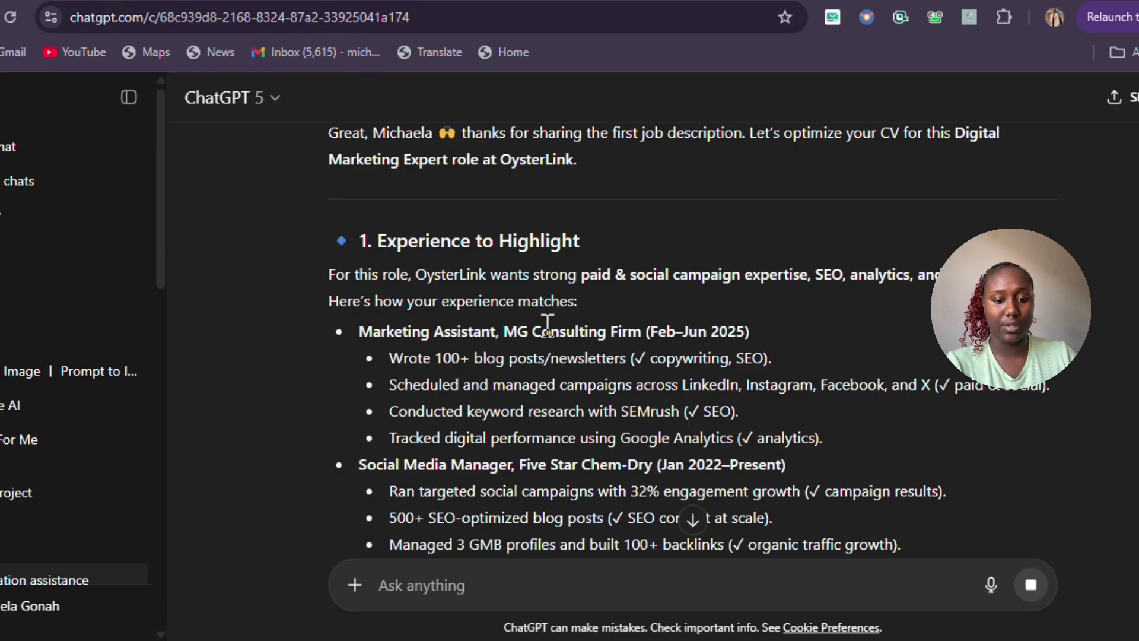
scroll(546, 323, down, 1)
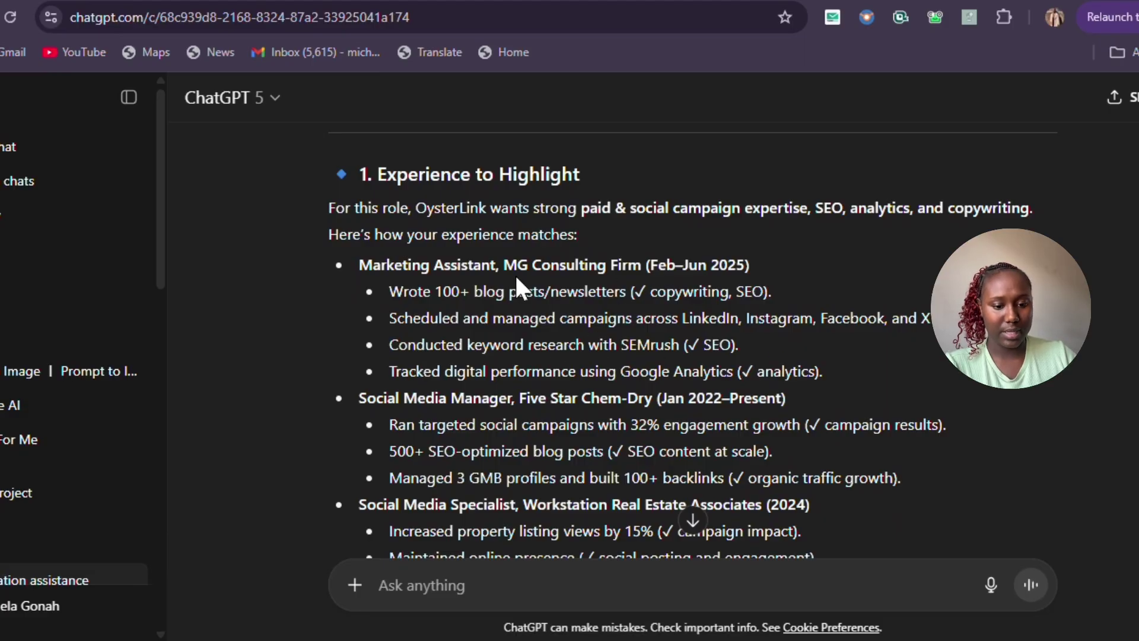
scroll(558, 291, down, 4)
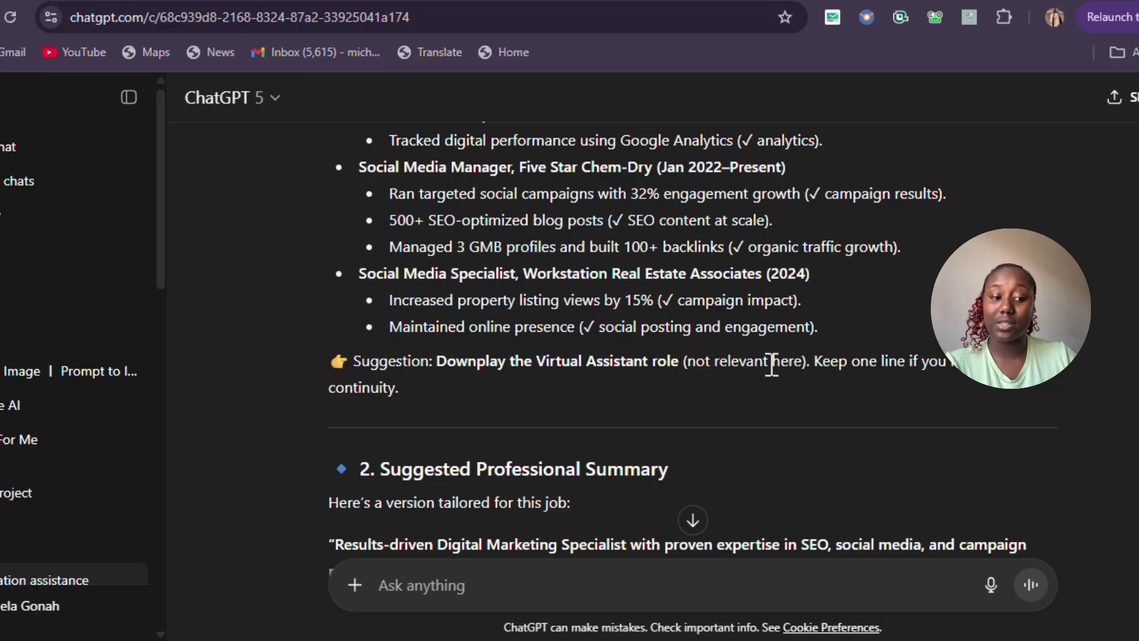
scroll(771, 374, up, 6)
key(ctrl+Tab)
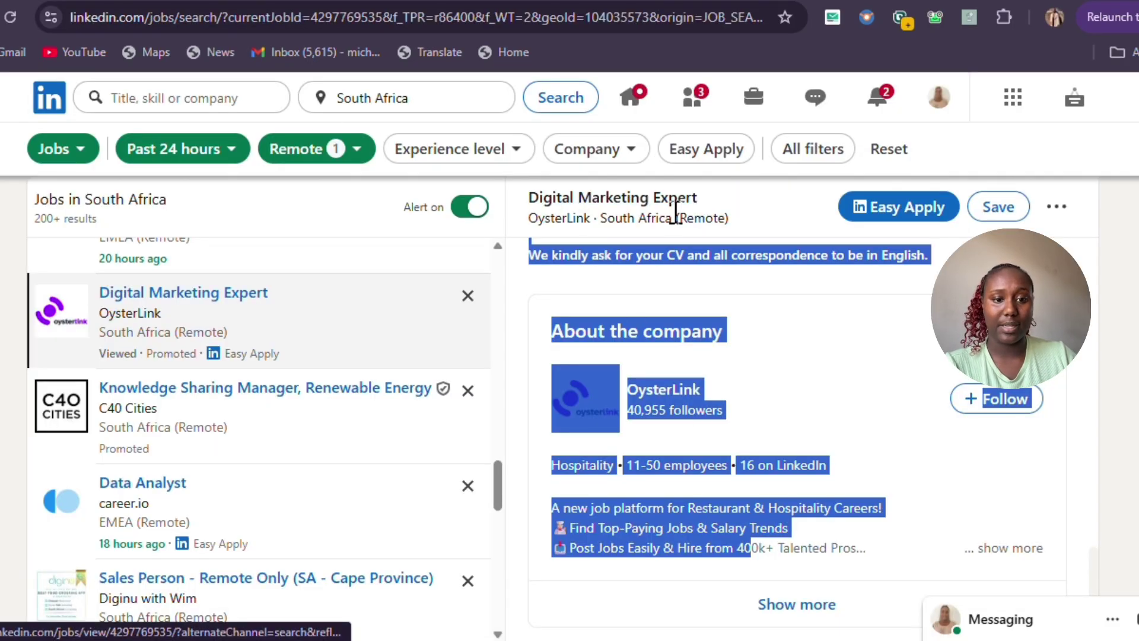
key(ctrl+shift+Tab)
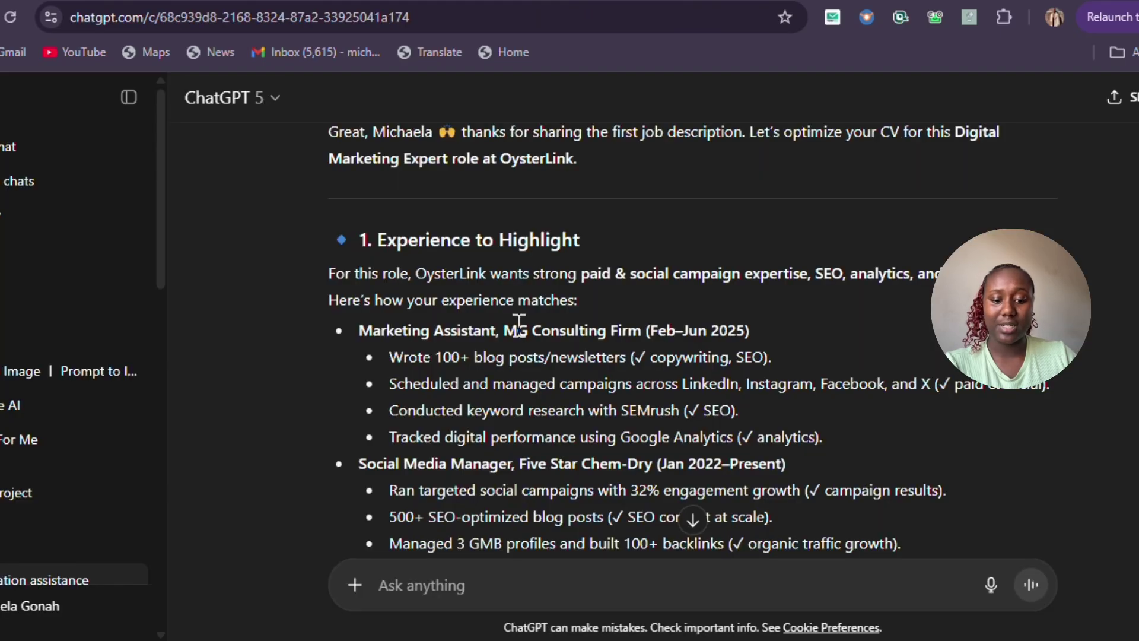
scroll(519, 323, down, 5)
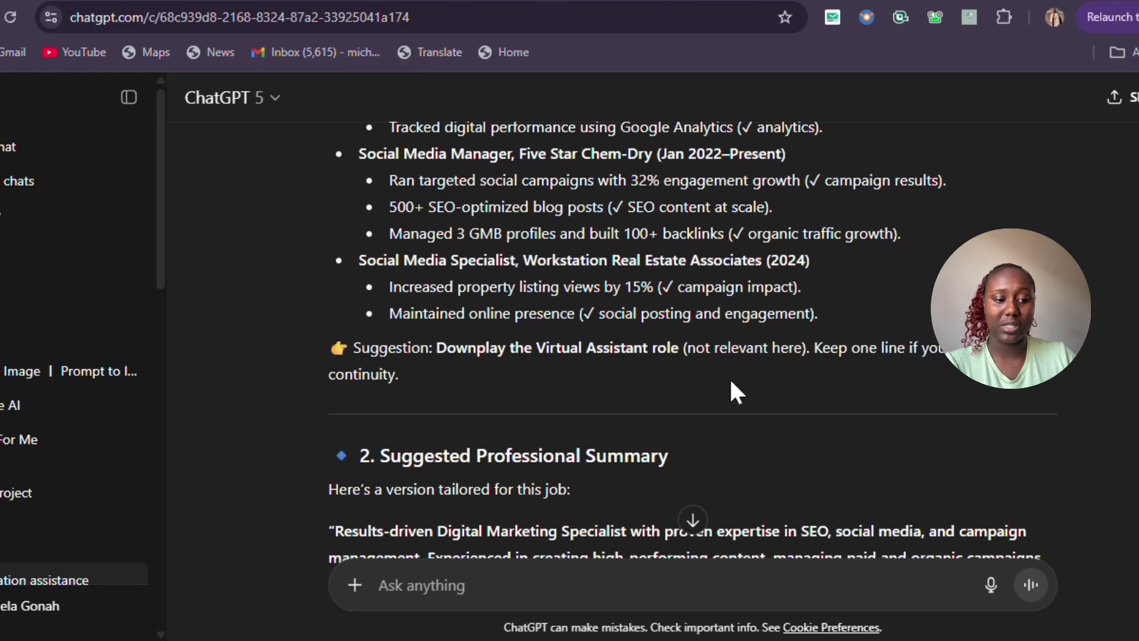
scroll(900, 374, down, 3)
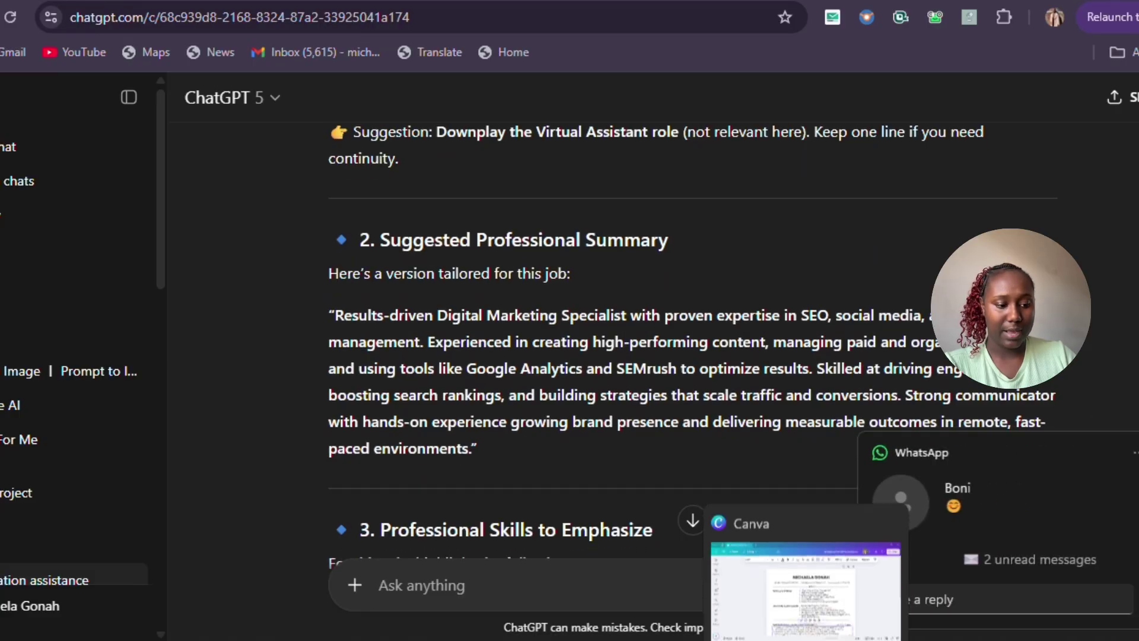
- Go to the Canva marketing resume and duplicate it via File > Make a copy
click(804, 570)
scroll(582, 383, down, 5)
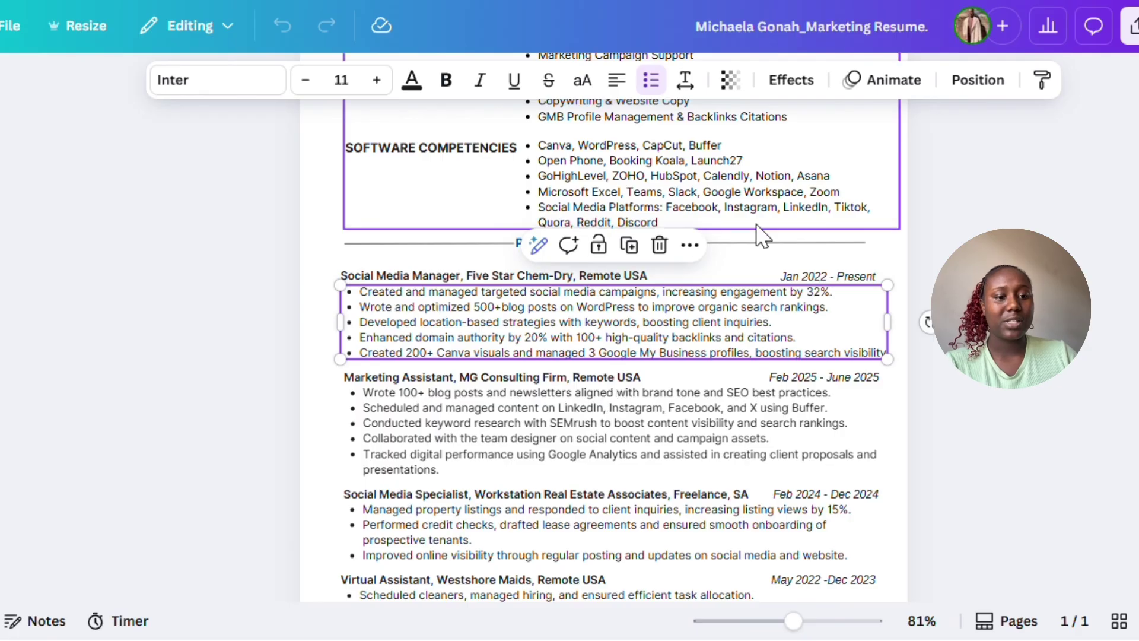
scroll(757, 233, up, 3)
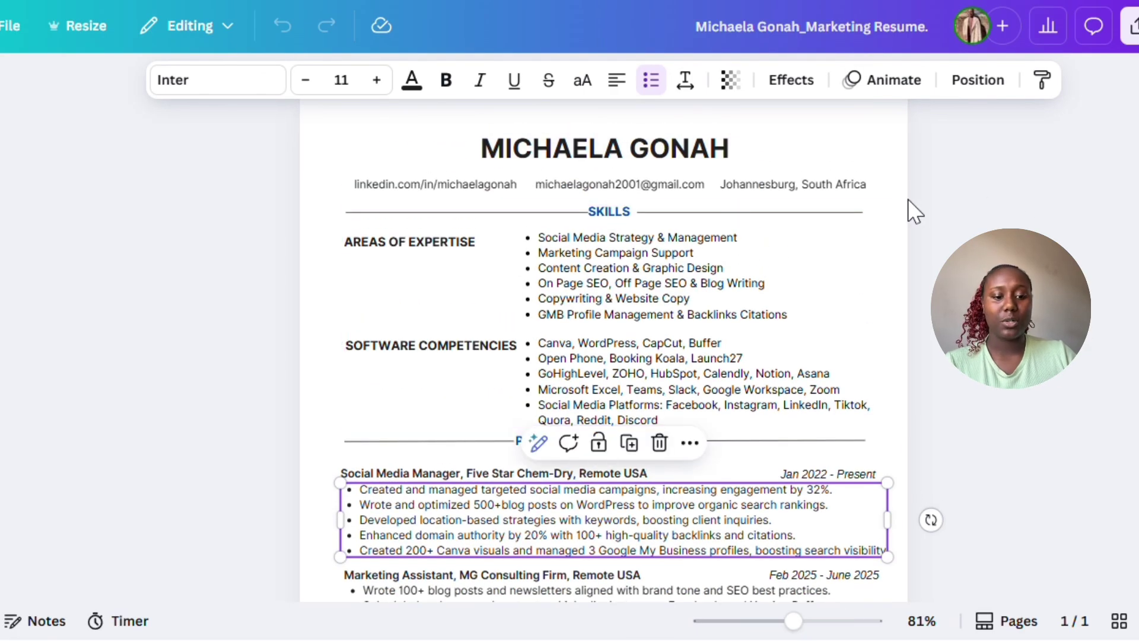
click(13, 29)
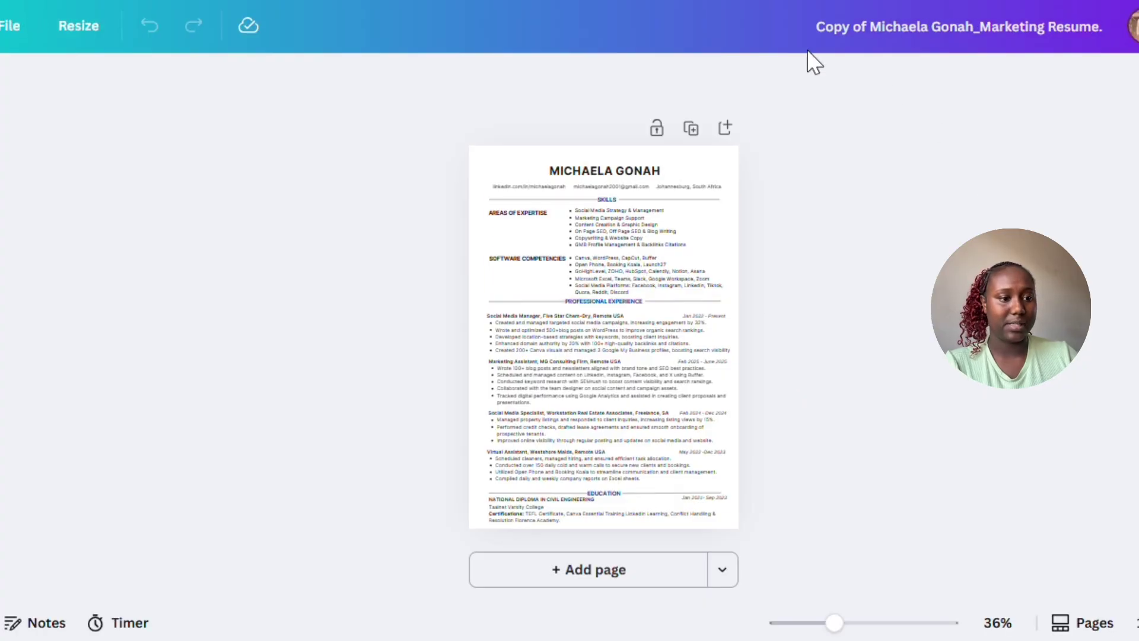
- Select the Virtual Assistant, Westshore Maids entry with its bullets and delete it
scroll(672, 327, up, 5)
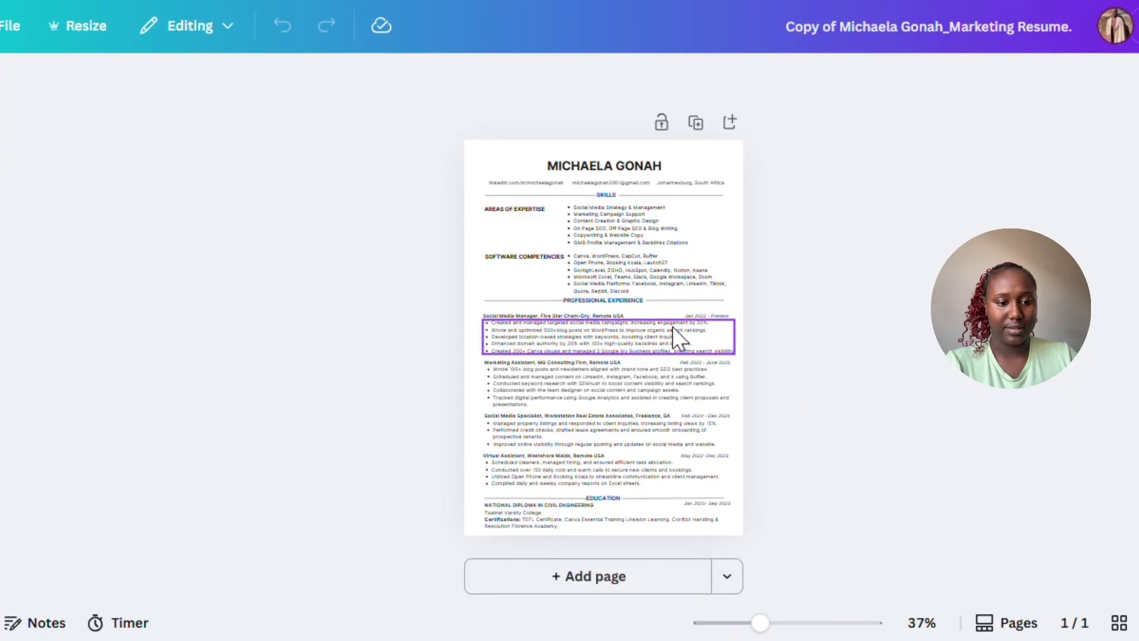
scroll(673, 327, down, 2)
scroll(540, 374, down, 2)
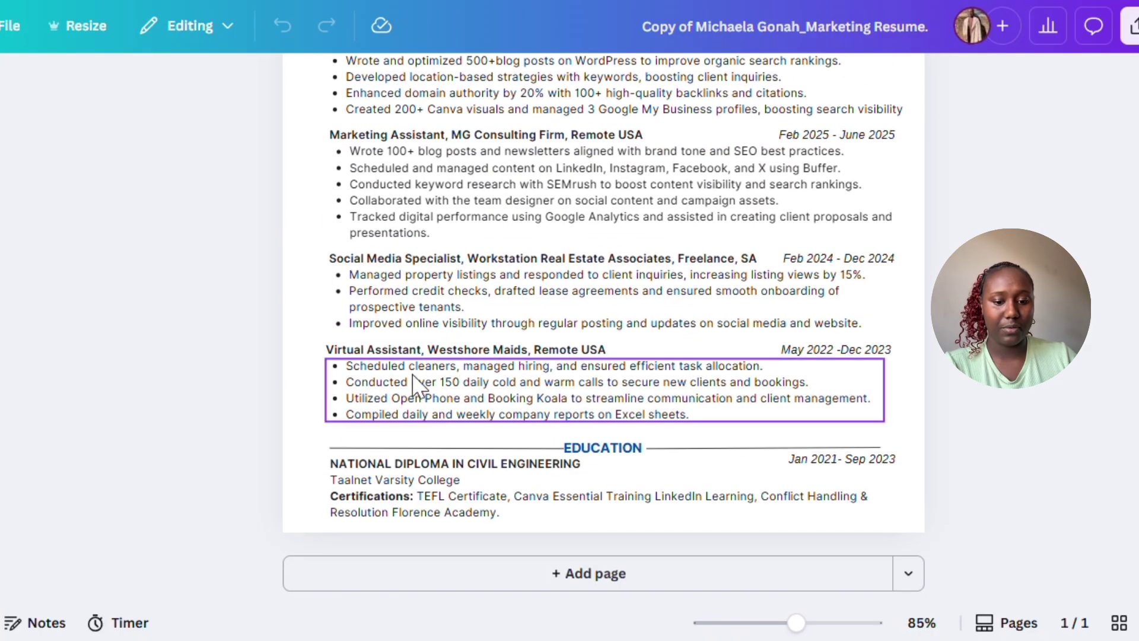
drag(253, 355, 1022, 411)
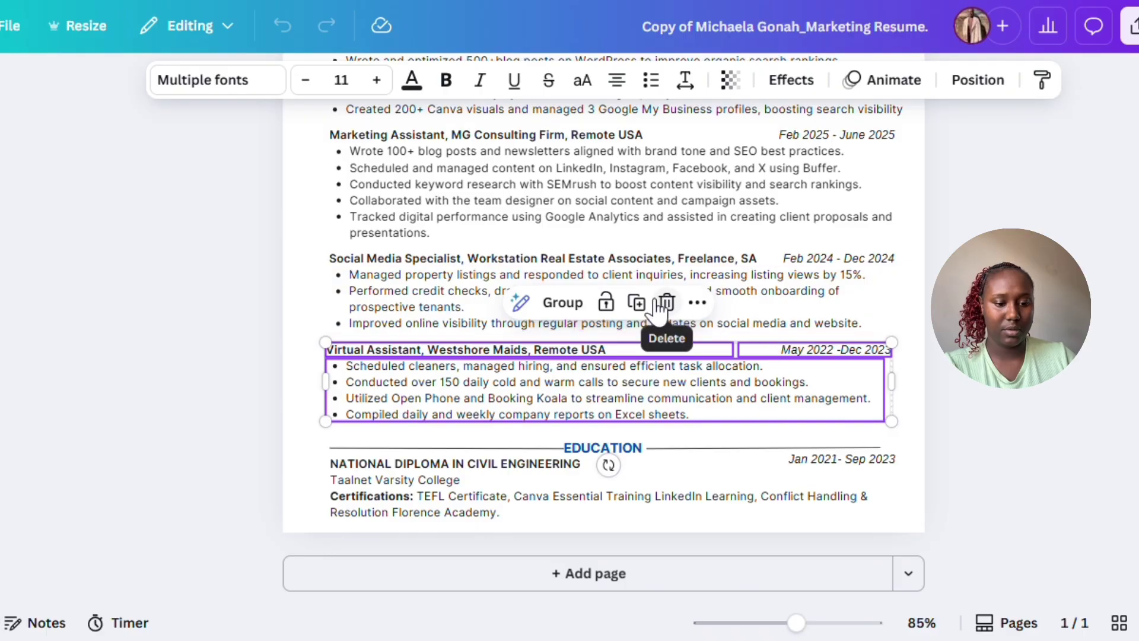
click(667, 303)
scroll(604, 326, up, 2)
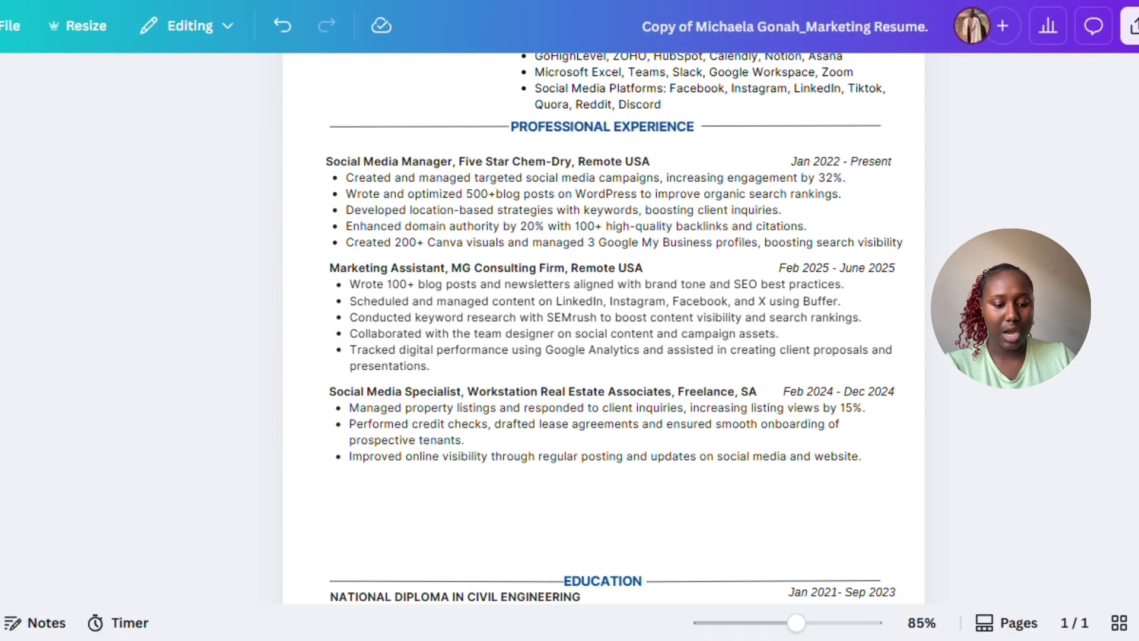
- Select and copy the Suggested Professional Summary paragraph in ChatGPT
mouse_move(639, 639)
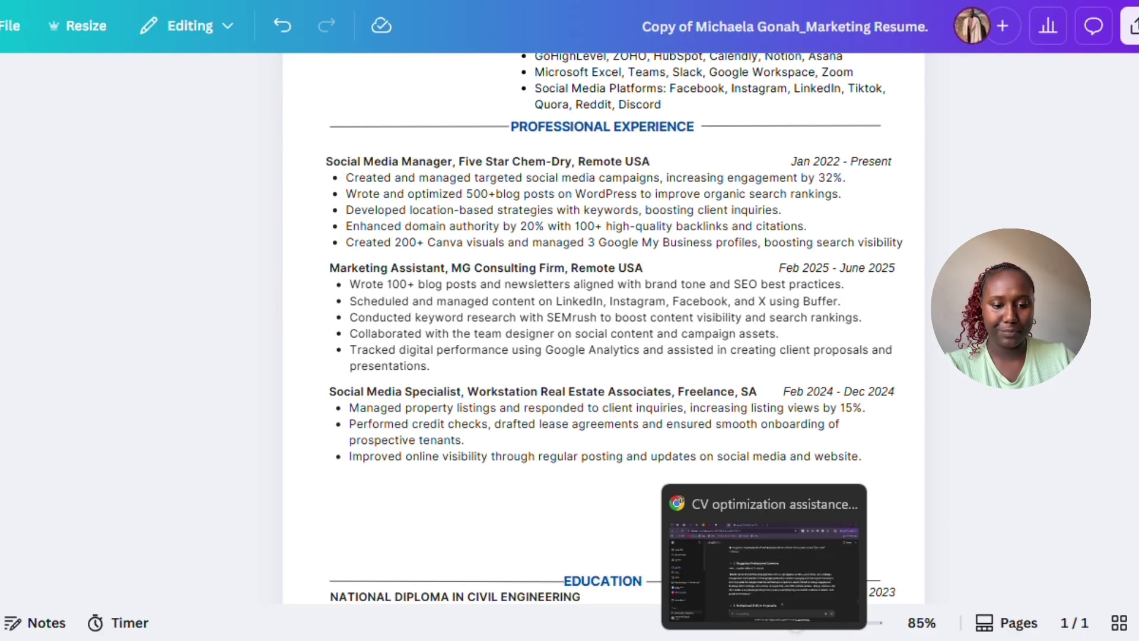
click(762, 638)
scroll(420, 457, down, 1)
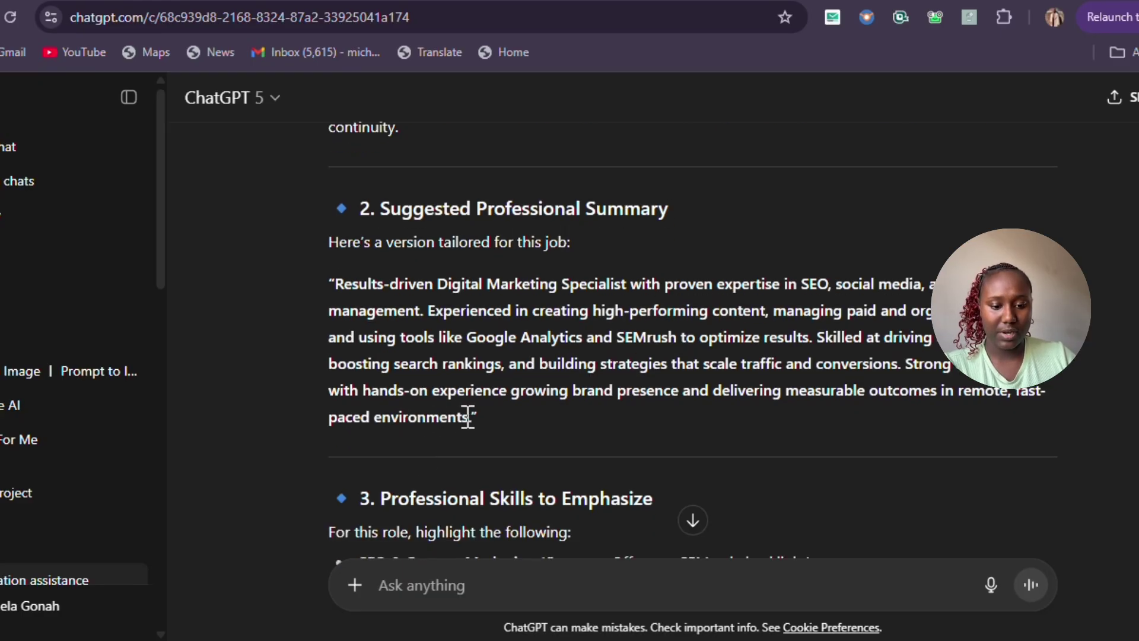
drag(469, 417, 342, 281)
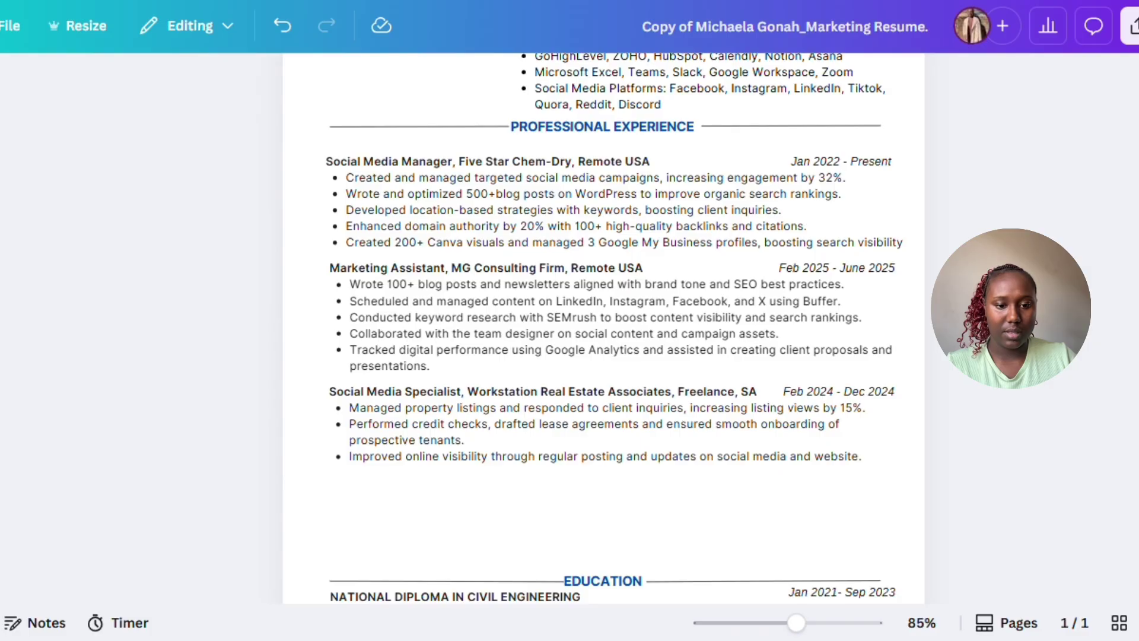
scroll(560, 205, up, 5)
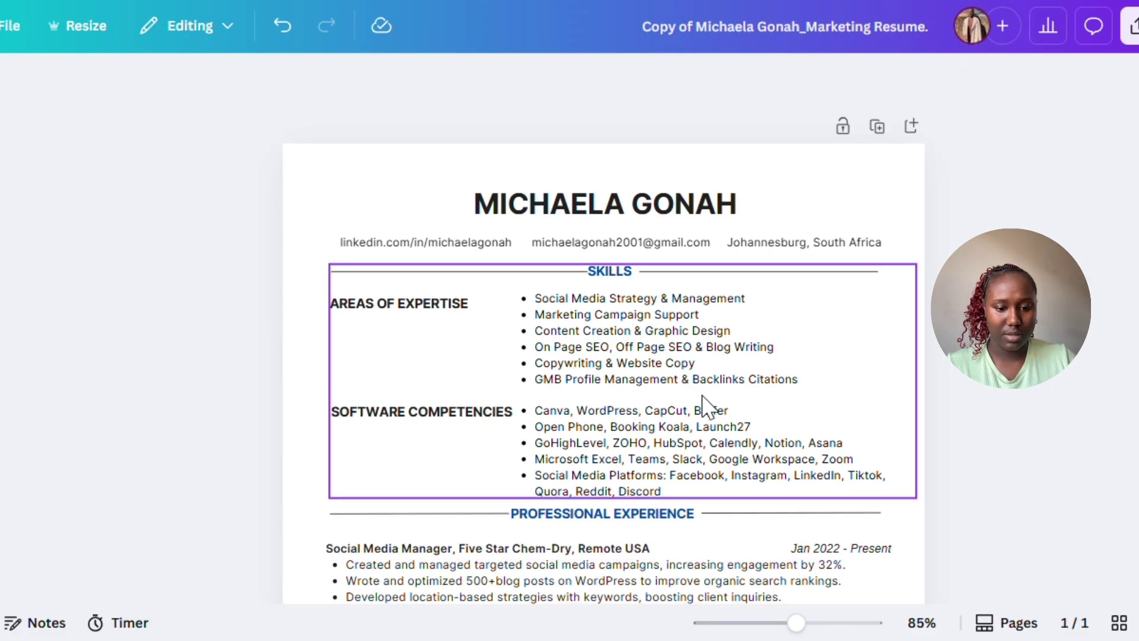
scroll(706, 406, down, 6)
scroll(708, 407, up, 1)
scroll(706, 407, down, 2)
scroll(706, 406, up, 3)
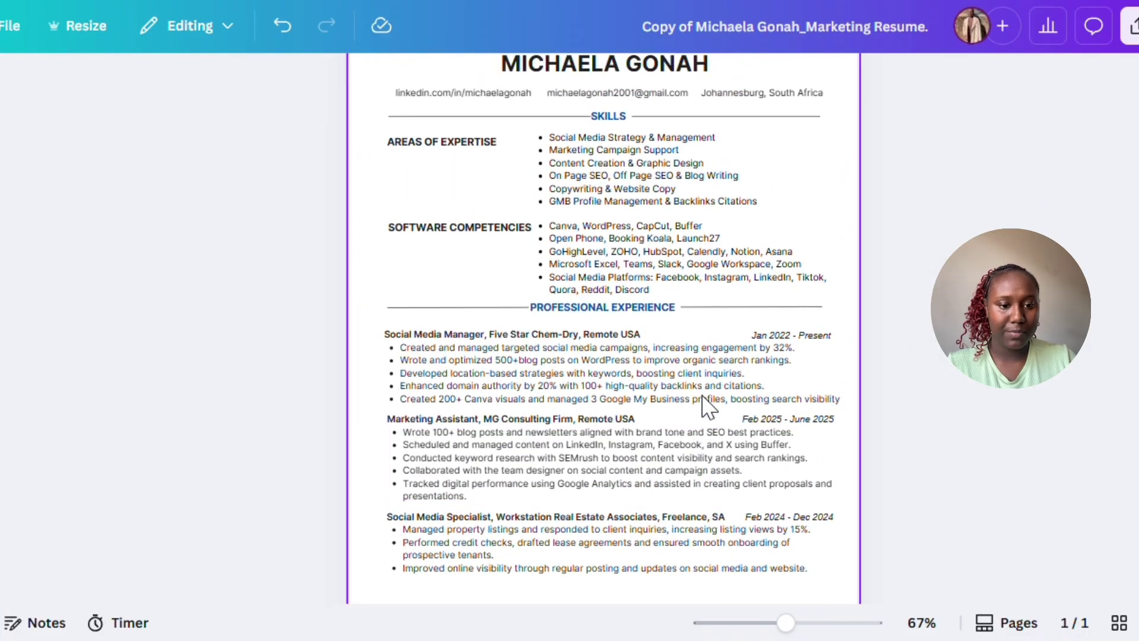
scroll(706, 407, down, 3)
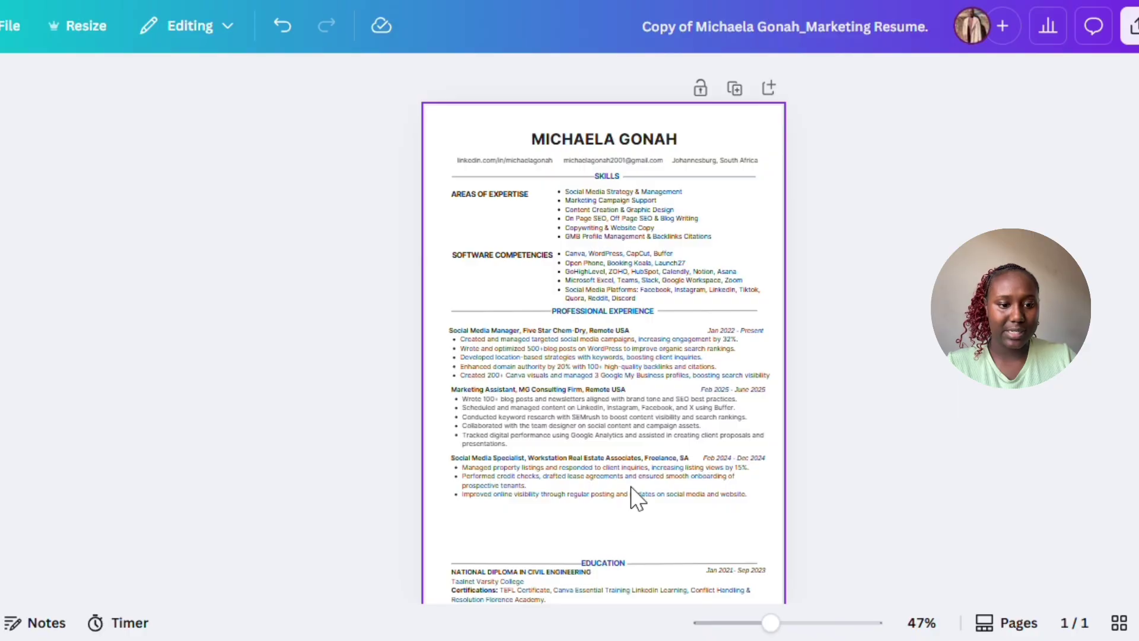
scroll(582, 288, down, 2)
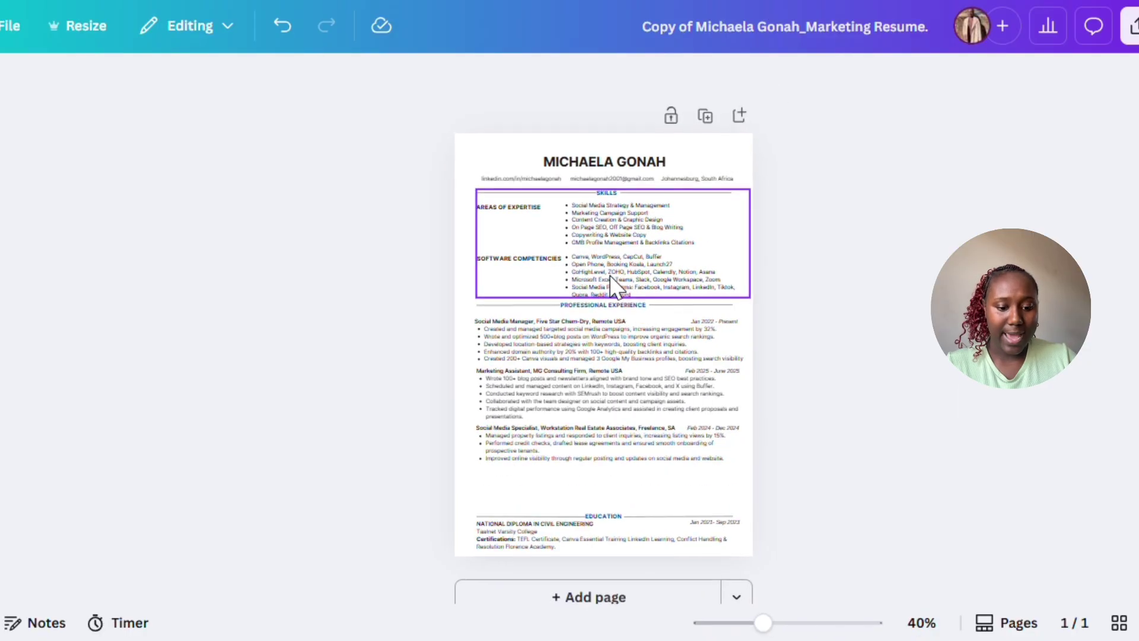
scroll(560, 497, down, 1)
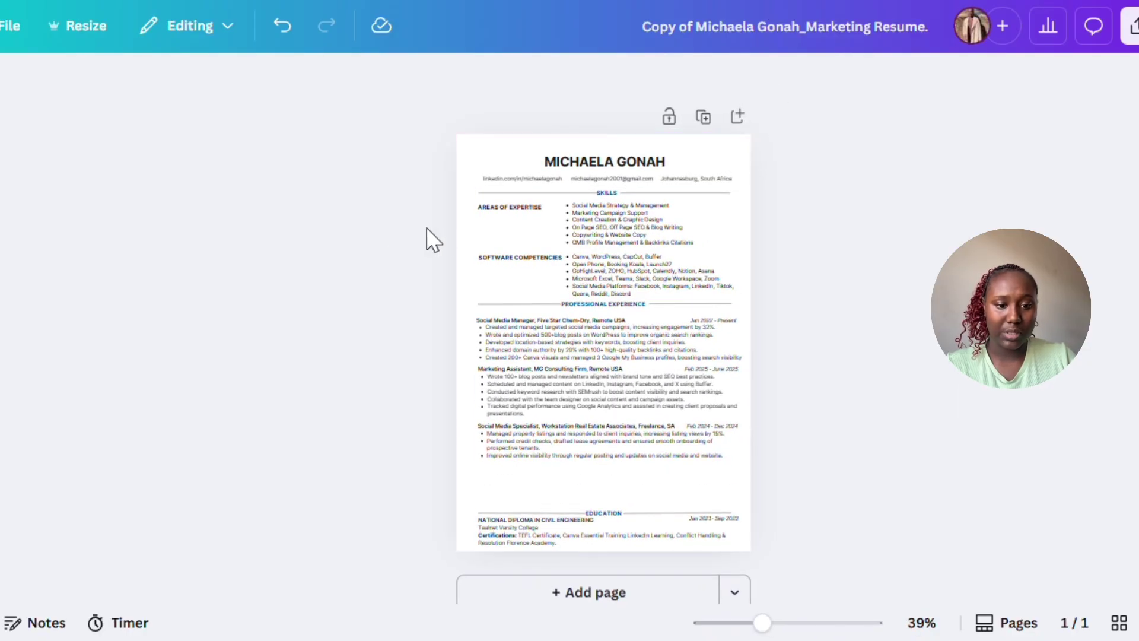
scroll(451, 235, up, 3)
- Group everything from Skills to the page bottom and move it down to make room
drag(401, 178, 916, 615)
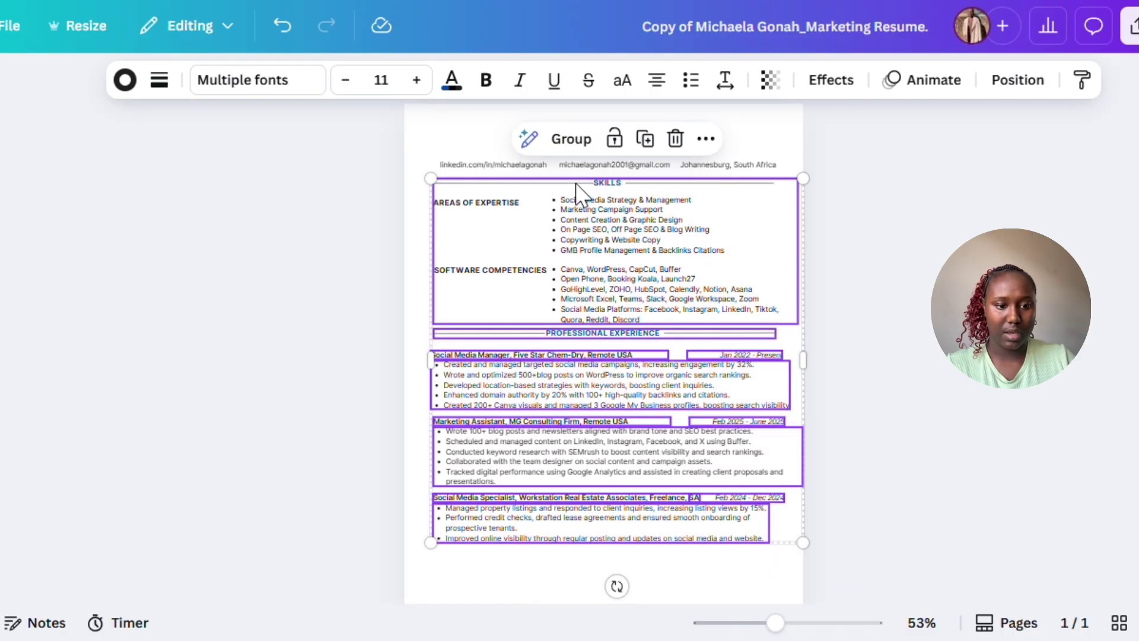
click(572, 139)
drag(610, 240, 611, 301)
scroll(611, 303, up, 1)
click(831, 288)
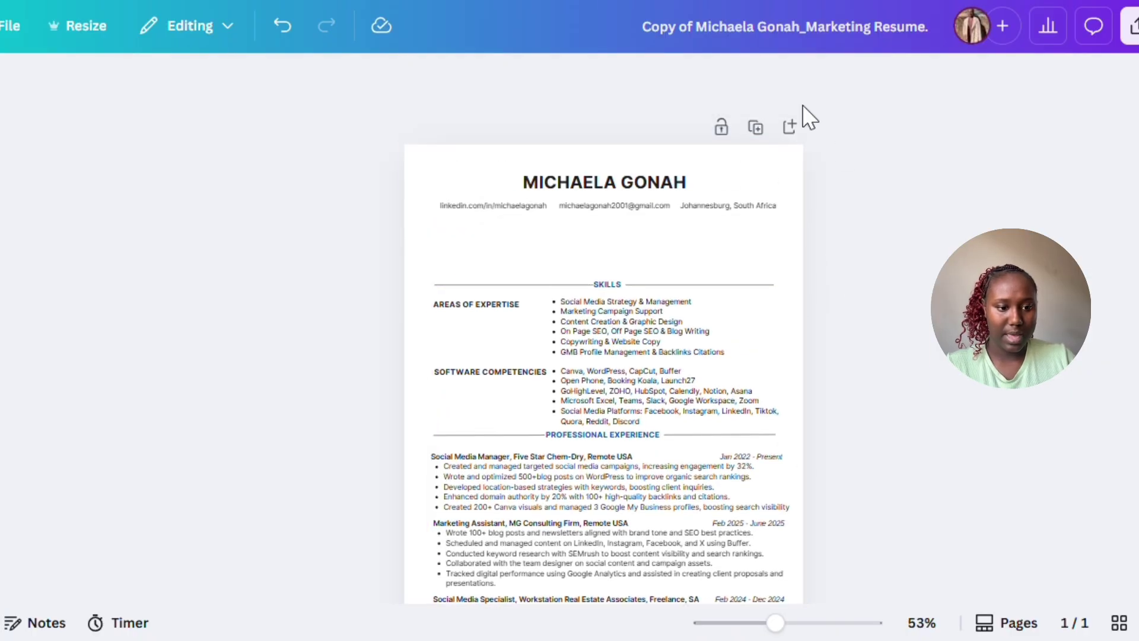
- Duplicate the contact details line below the original and paste the summary into the copy
click(702, 207)
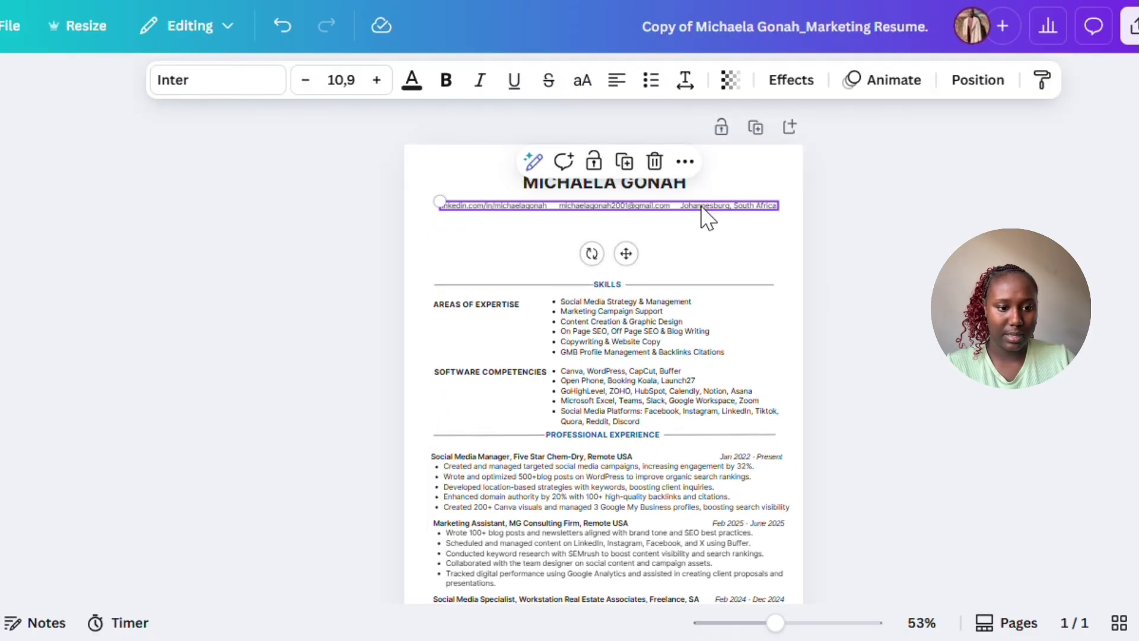
click(624, 162)
scroll(631, 172, up, 3)
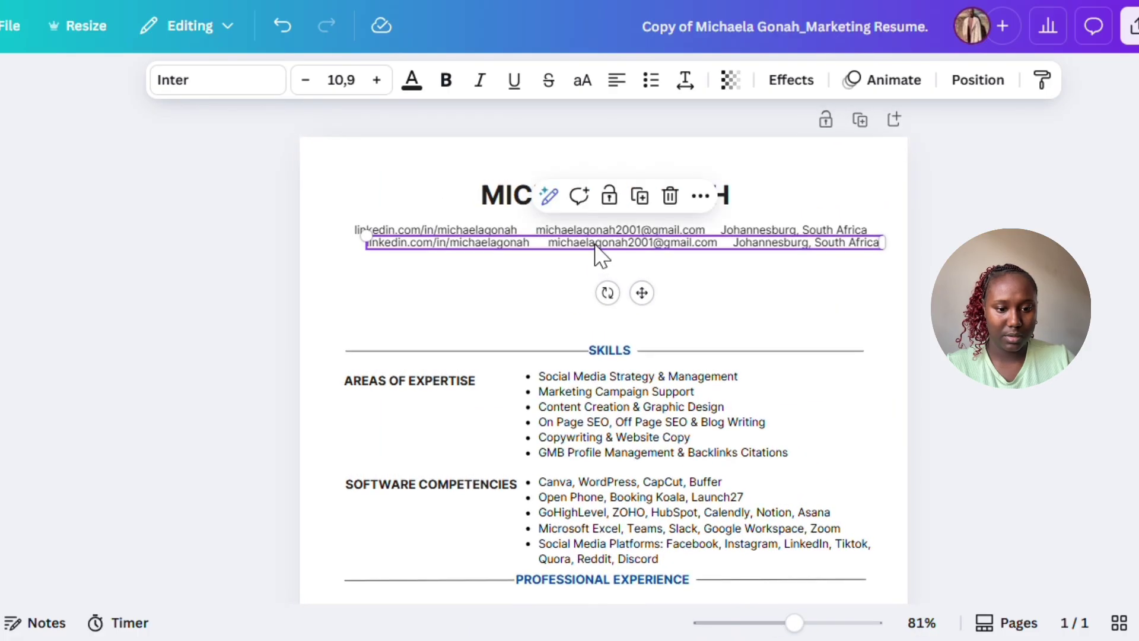
drag(599, 242, 570, 281)
double_click(570, 279)
key(ctrl+a)
text(Results-driven Digital Marketing Specialist with proven expertise in SEO, social media, and campaign management. Experienced in creating high-performing content, managing paid and organic campaigns, and using tools like Google Analytics and SEMrush to optimize results. Skilled at driving engagement, boosting search rankings, and building strategies that scale traffic and conversions. Strong communicator with hands-on experience growing brand presence and delivering measurable outcomes in remote, fast-paced environments)
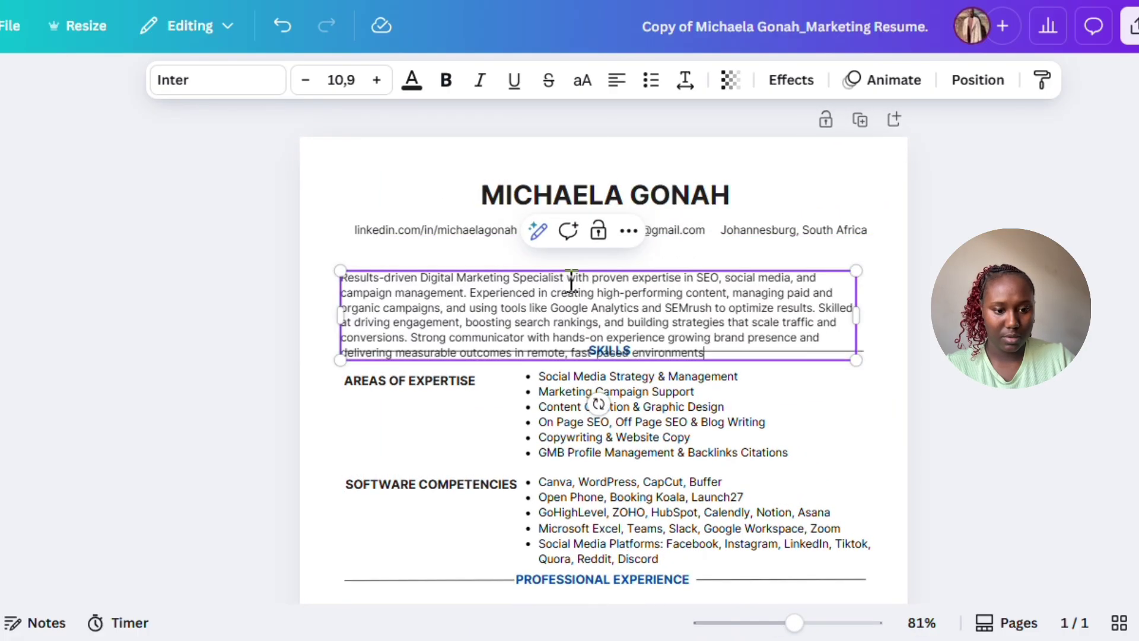
- Nudge the summary paragraph up under the contact line so it clears the Skills heading
click(879, 250)
drag(549, 311, 542, 288)
key(Escape)
scroll(605, 288, up, 5)
scroll(588, 356, up, 1)
scroll(376, 120, down, 1)
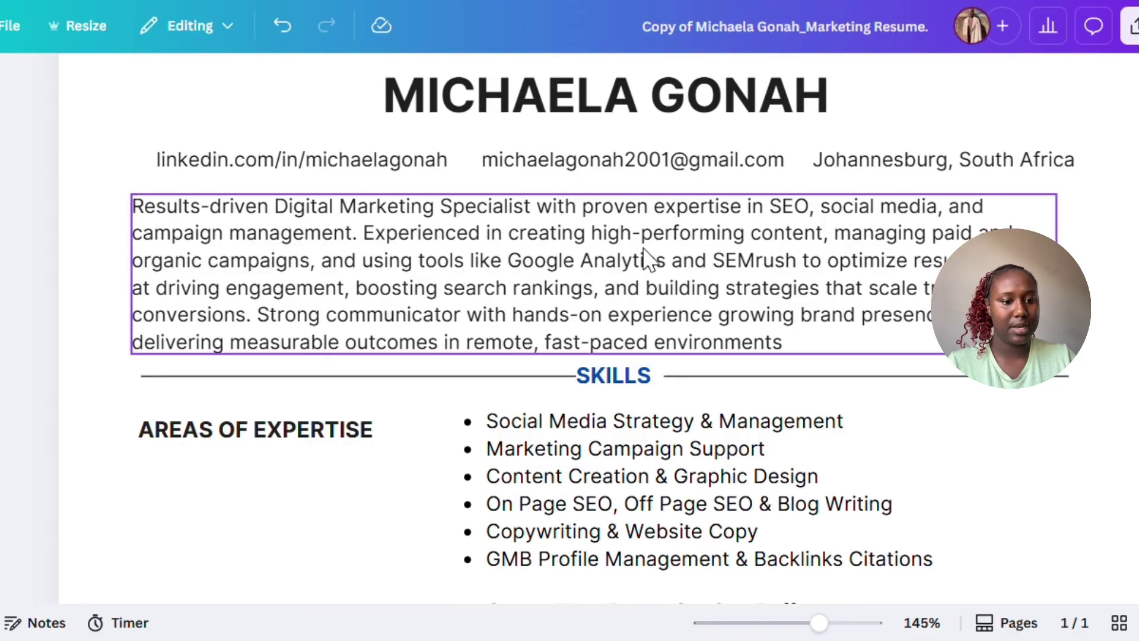
scroll(720, 300, down, 5)
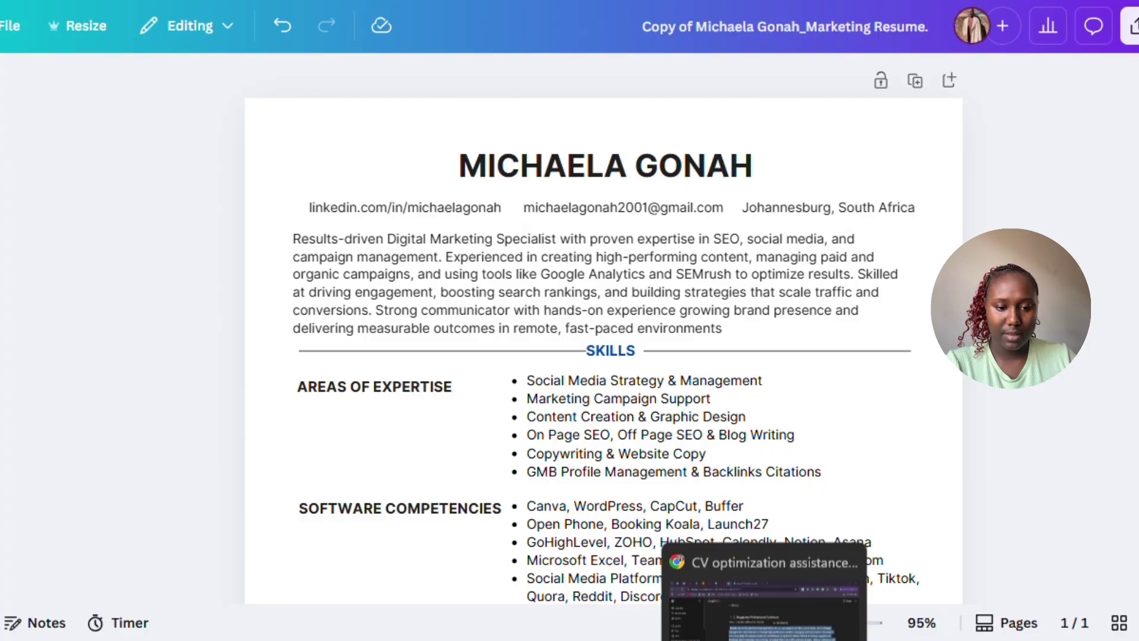
- Copy the 'SEO & Content Marketing' skill suggestion from ChatGPT
click(763, 588)
scroll(489, 444, down, 4)
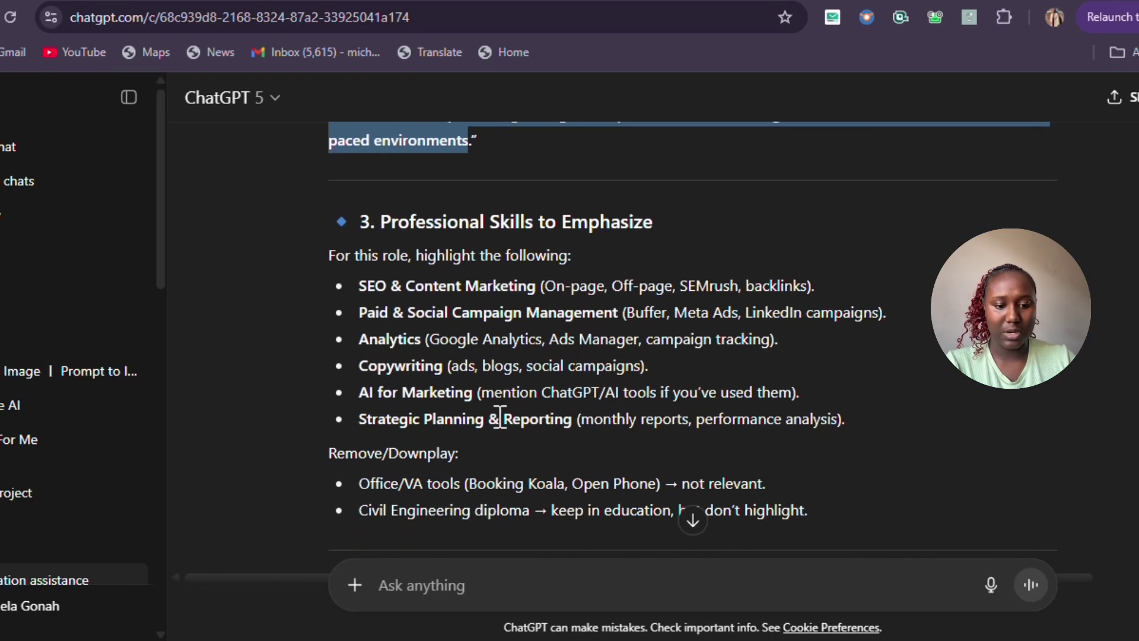
scroll(455, 341, down, 1)
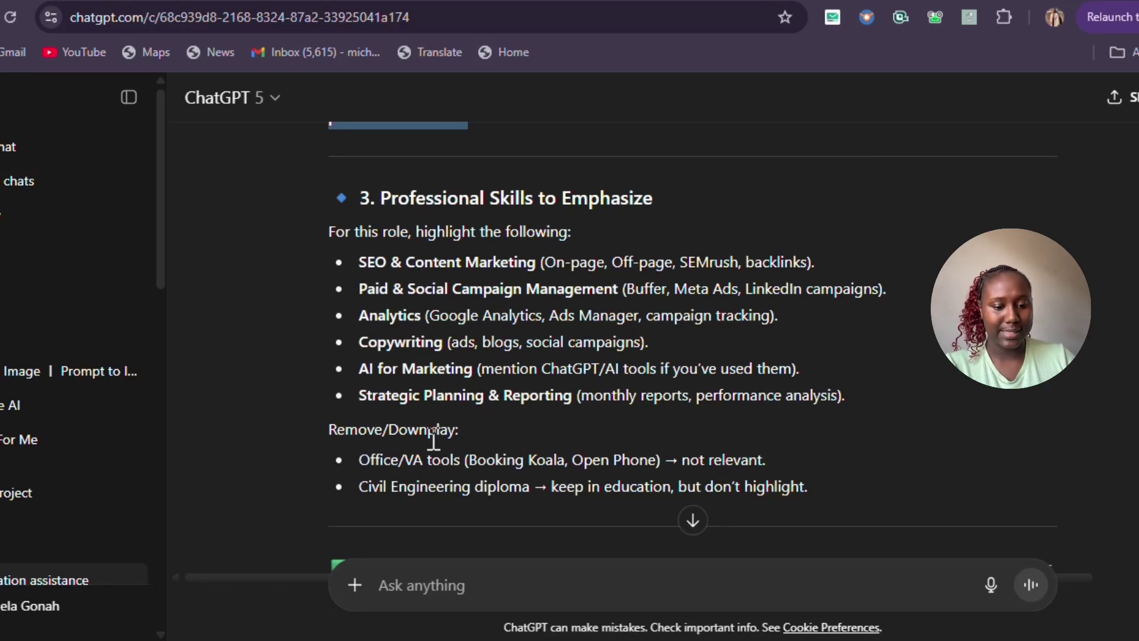
scroll(543, 542, down, 4)
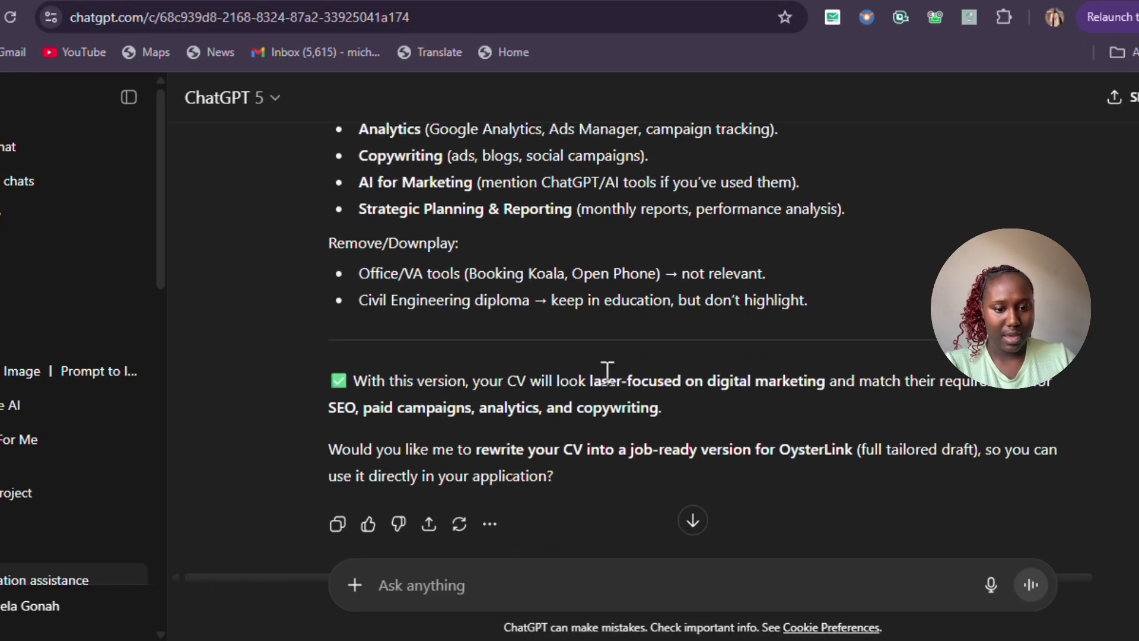
scroll(602, 343, up, 3)
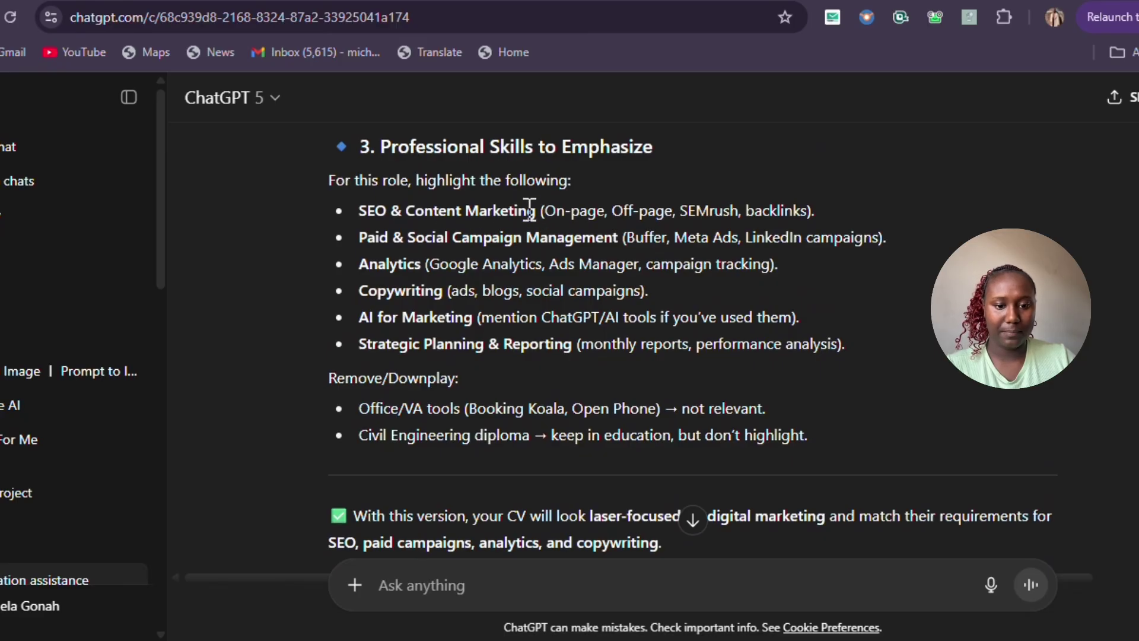
drag(539, 211, 358, 215)
key(ctrl+c)
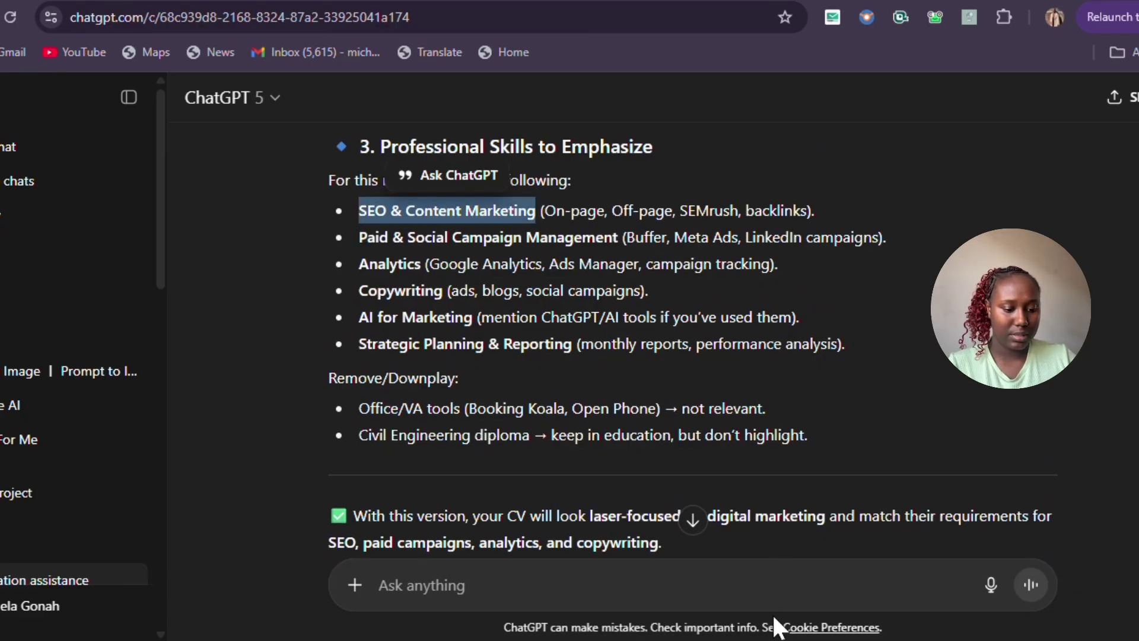
- Replace 'Content Creation & Graphic Design' in Areas of Expertise with 'SEO & Content Marketing'
key(alt+Tab)
scroll(821, 414, down, 3)
scroll(590, 475, up, 4)
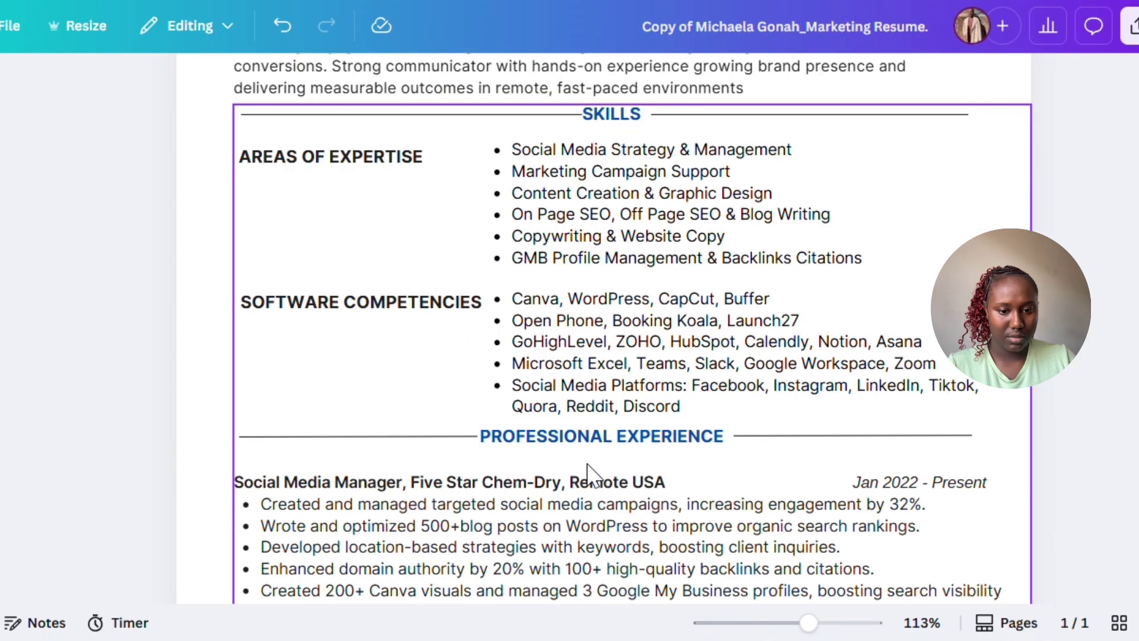
scroll(587, 475, up, 3)
click(641, 275)
click(644, 267)
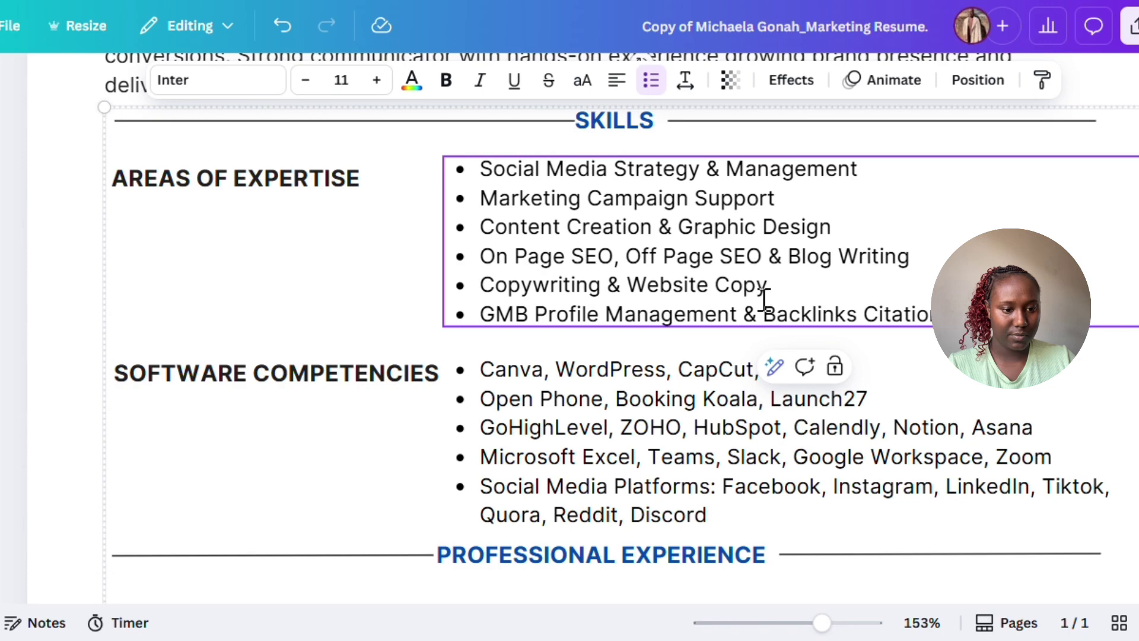
drag(835, 226, 483, 224)
key(ctrl+v)
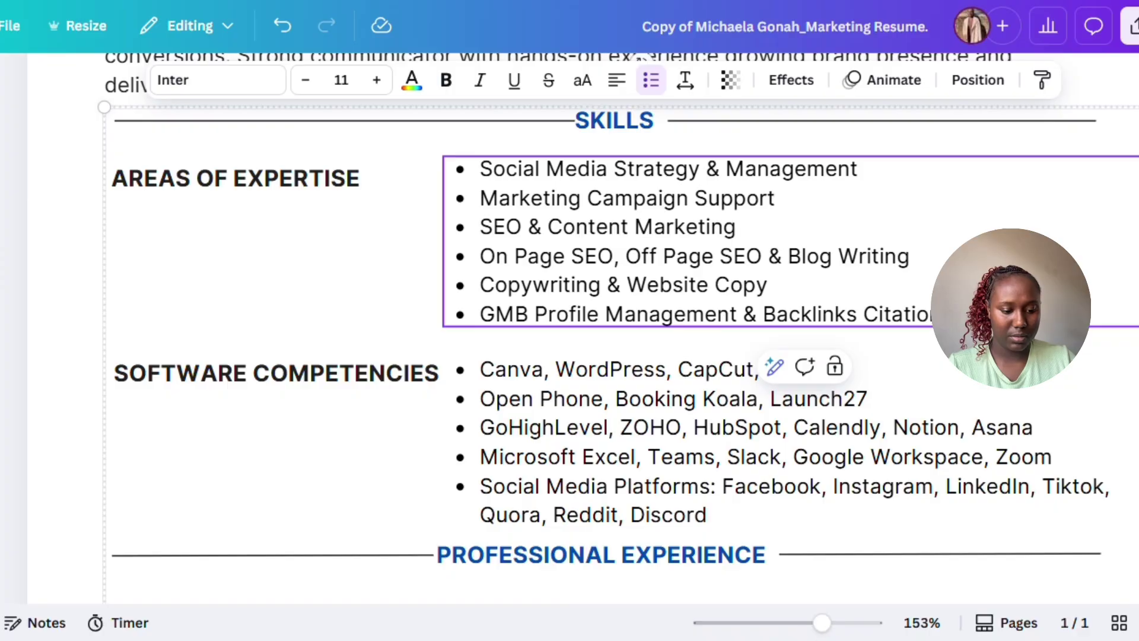
- Copy the Copywriting suggestion from ChatGPT and select part of the 'Copywriting & Website Copy' line
key(alt+Tab)
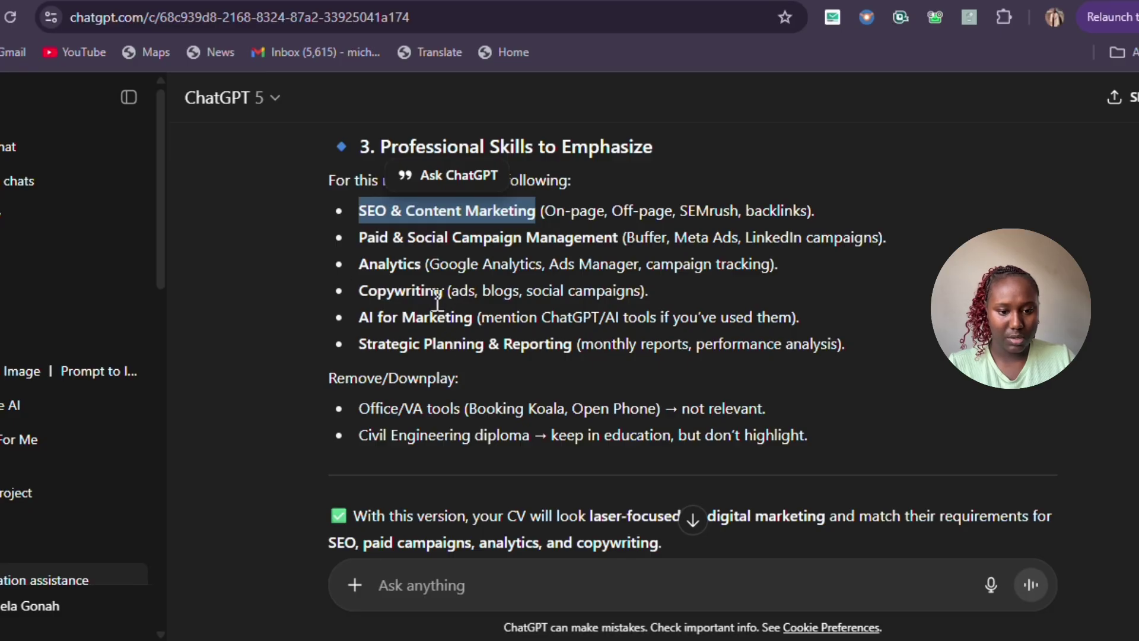
drag(446, 291, 368, 292)
key(alt+Tab)
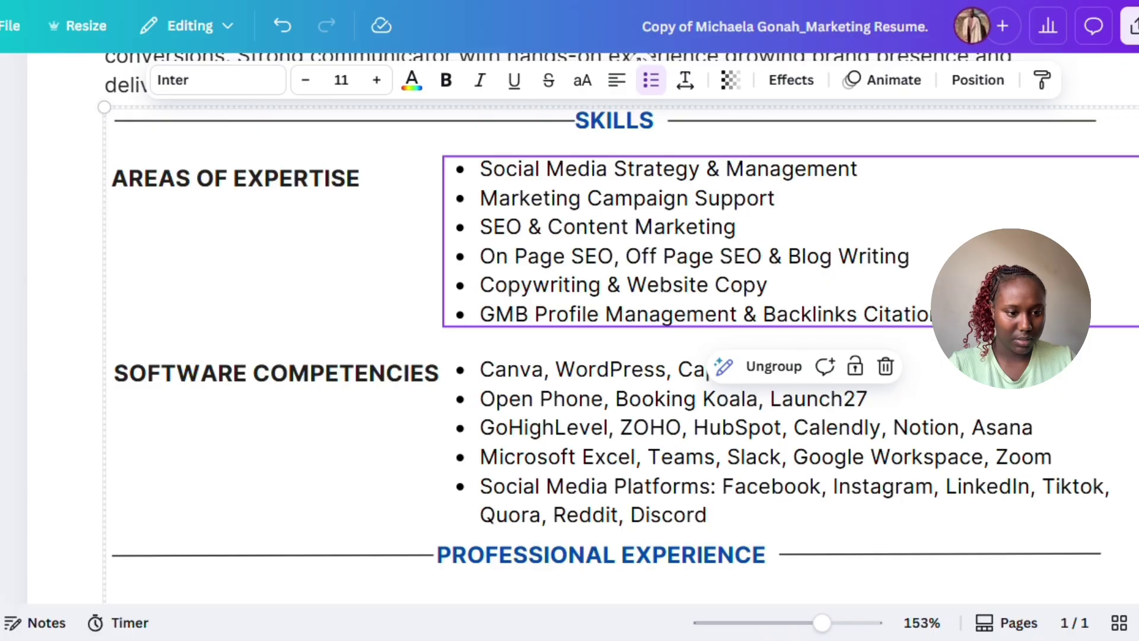
double_click(812, 261)
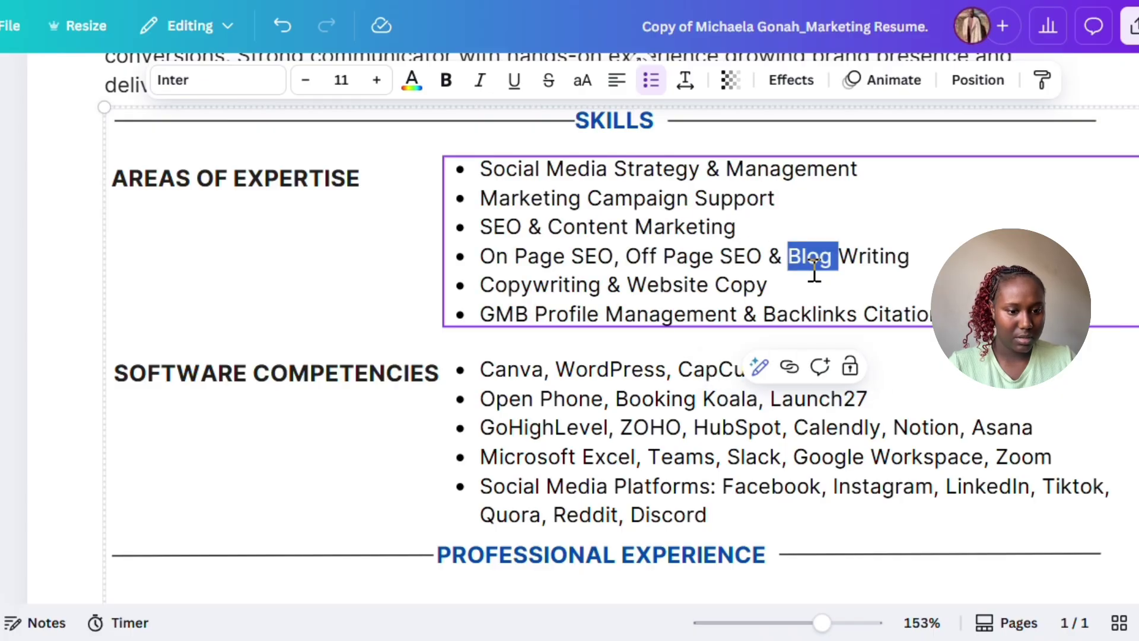
click(885, 255)
drag(596, 287, 765, 285)
scroll(600, 298, down, 5)
scroll(720, 465, down, 5)
scroll(809, 603, down, 3)
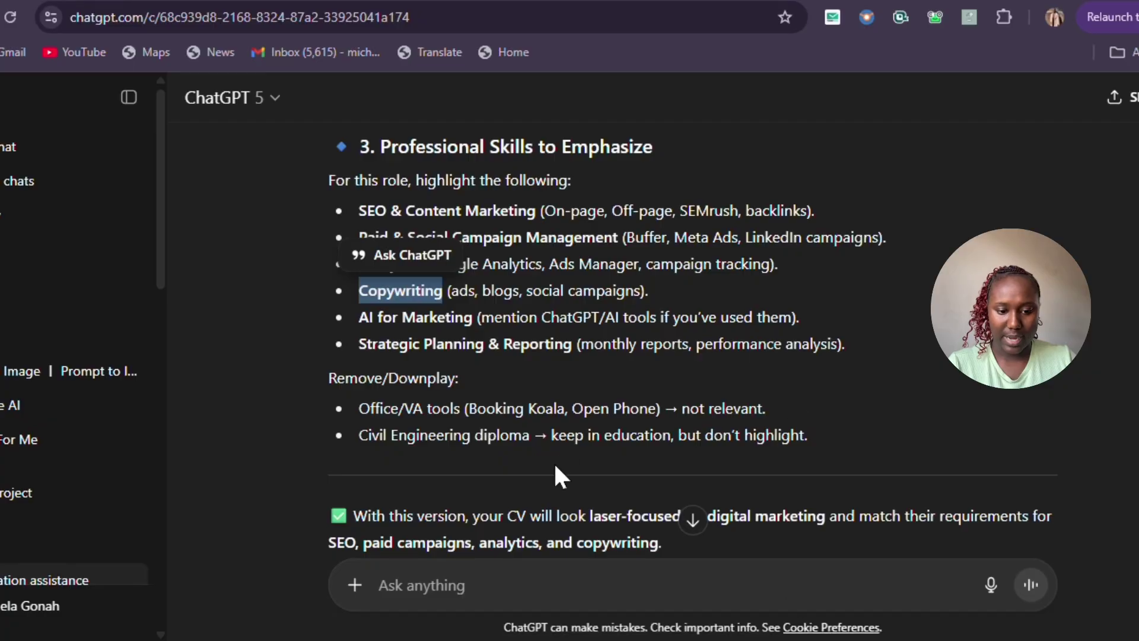
scroll(555, 466, down, 3)
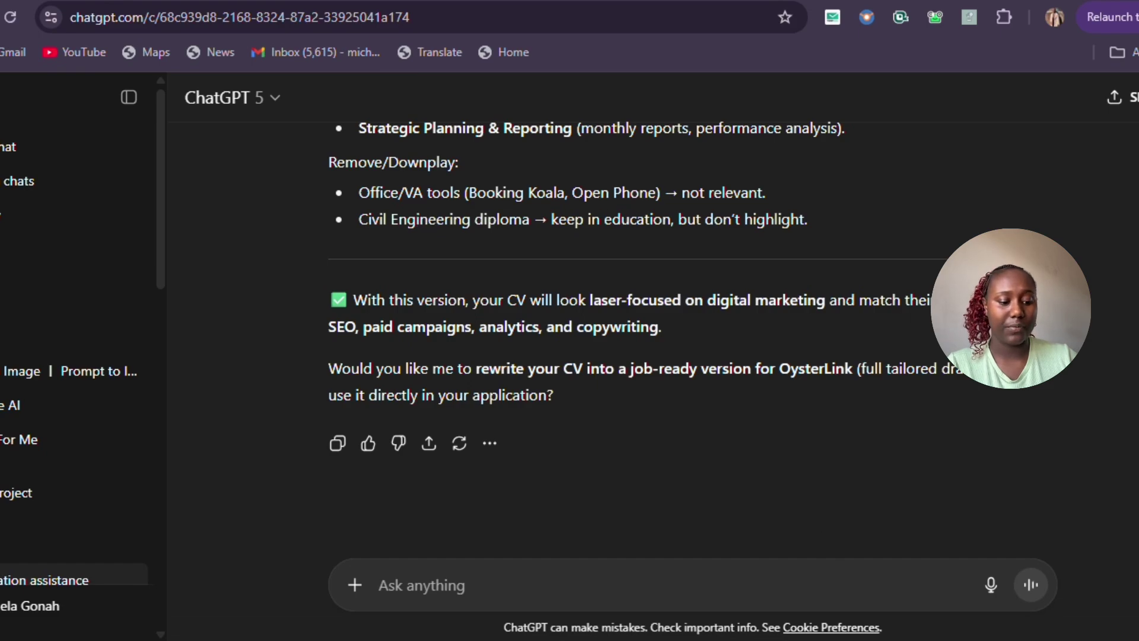
- Delete the 'Open Phone, Booking Koala, Launch27' line from Software Competencies
click(807, 564)
scroll(594, 285, up, 3)
click(801, 314)
click(729, 317)
scroll(730, 318, up, 4)
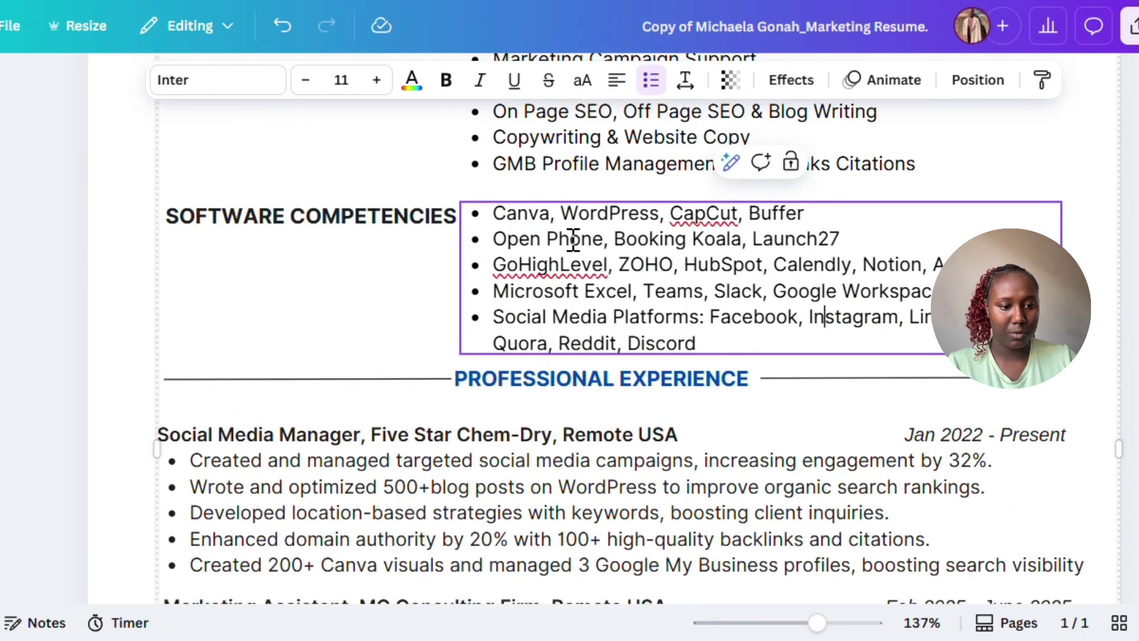
drag(837, 237, 490, 234)
key(BackSpace)
key(BackSpace)
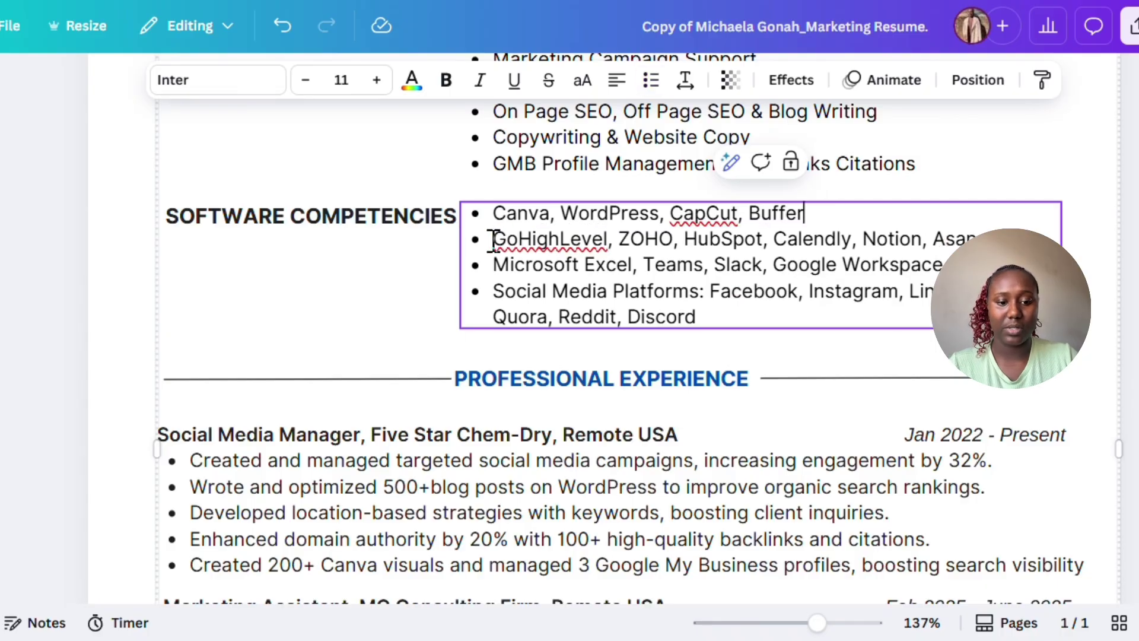
scroll(493, 241, down, 10)
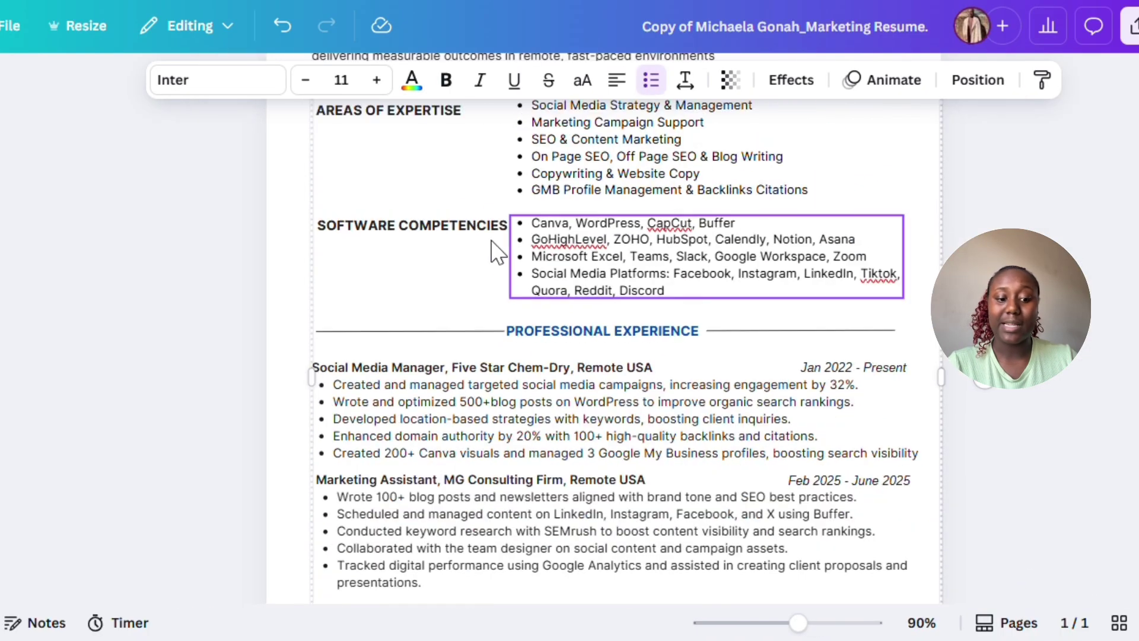
click(915, 284)
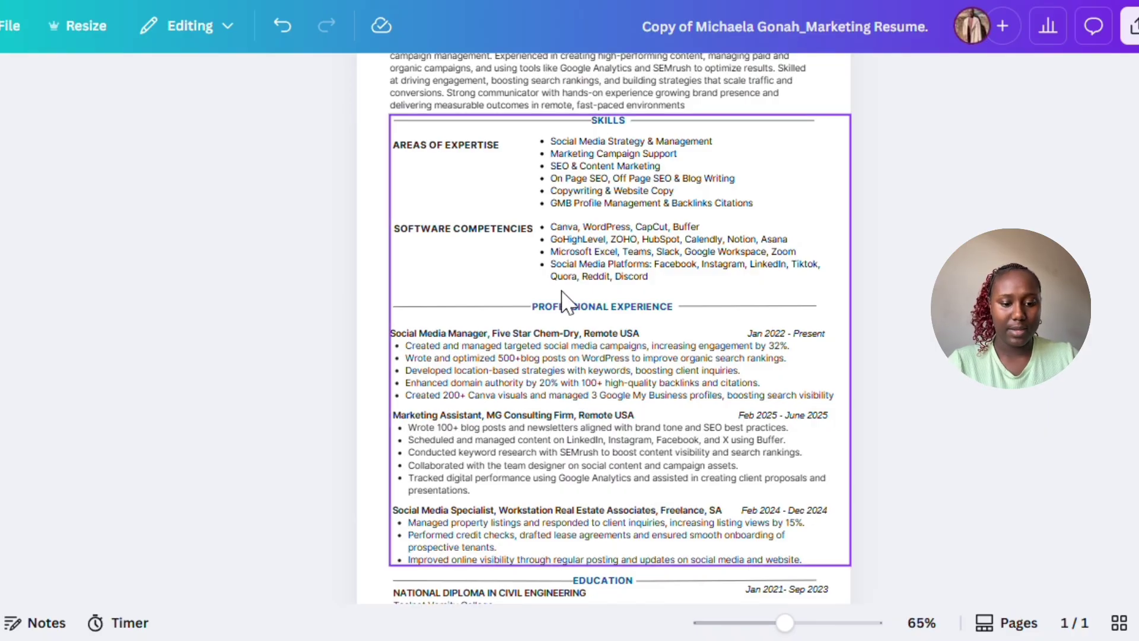
- Centre the summary paragraph and the contact details line on the page
scroll(574, 289, down, 2)
scroll(704, 386, up, 5)
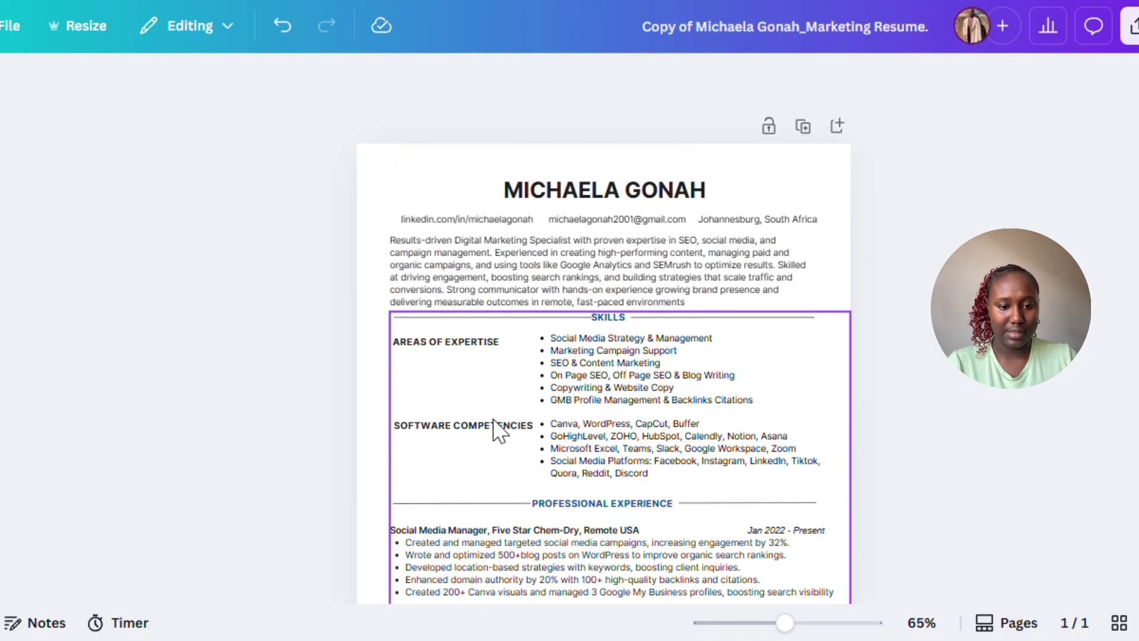
scroll(567, 313, up, 3)
click(638, 261)
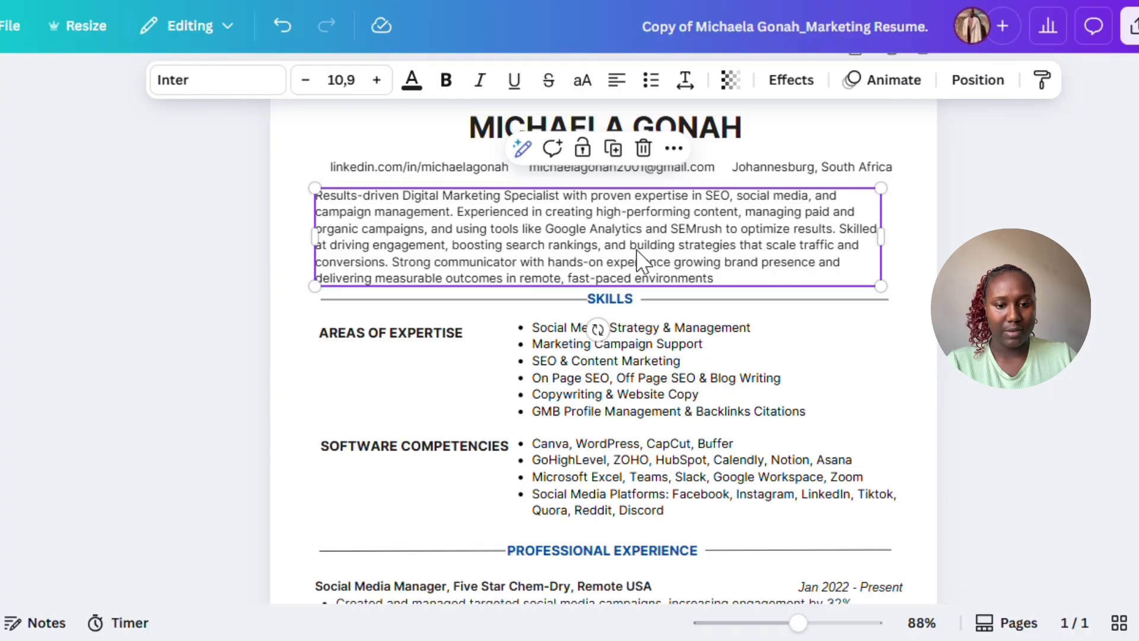
drag(637, 251, 640, 244)
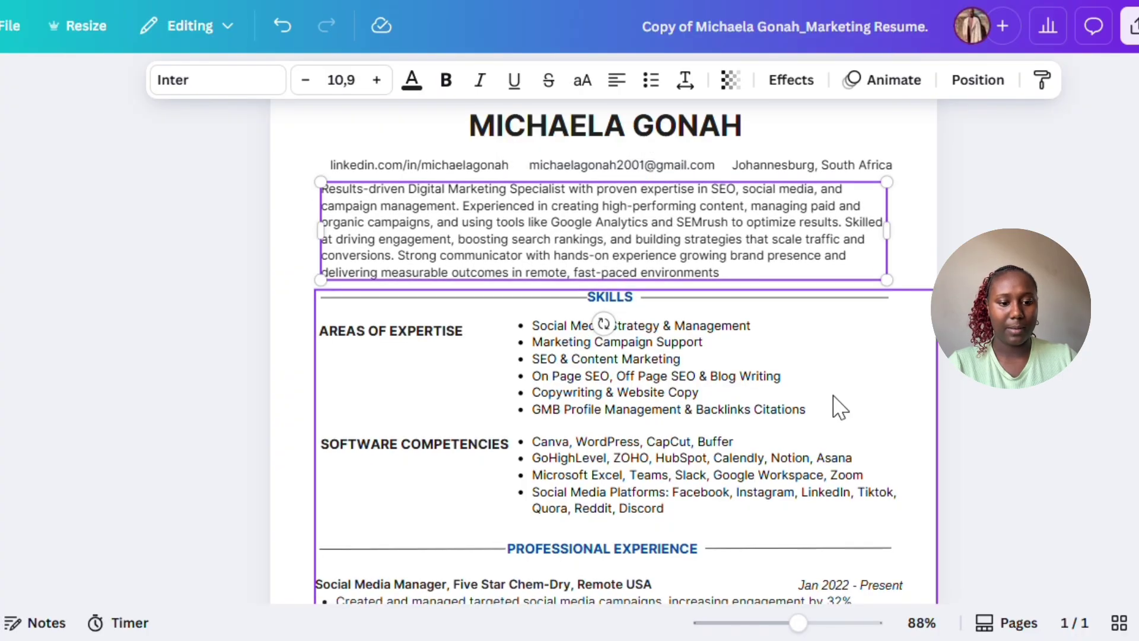
scroll(840, 407, down, 8)
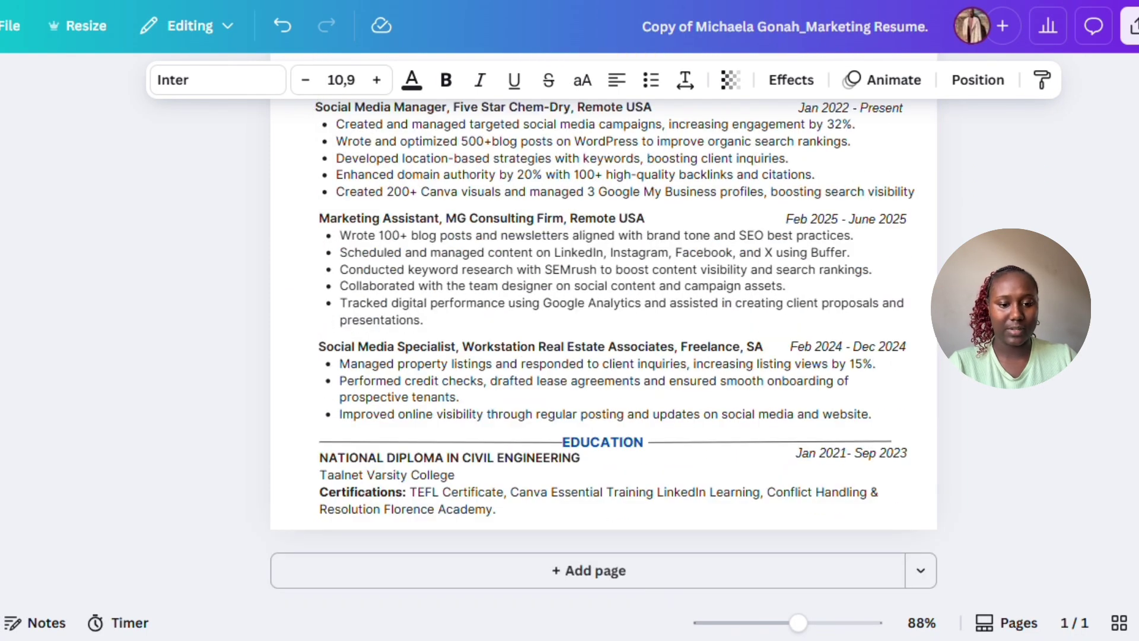
key(Escape)
scroll(837, 408, up, 8)
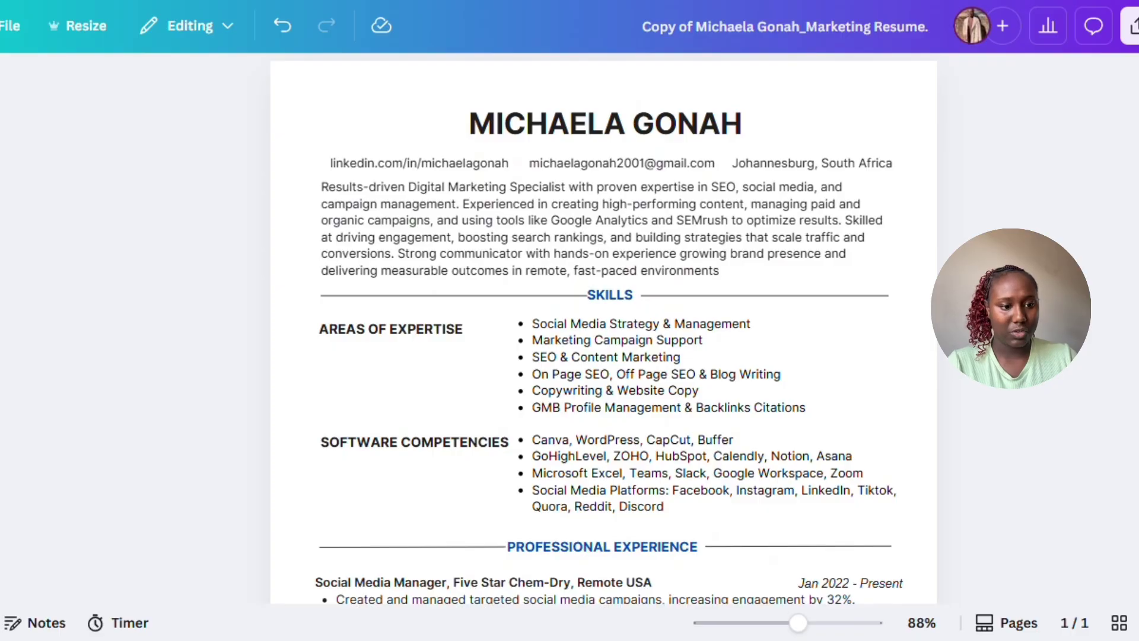
click(762, 166)
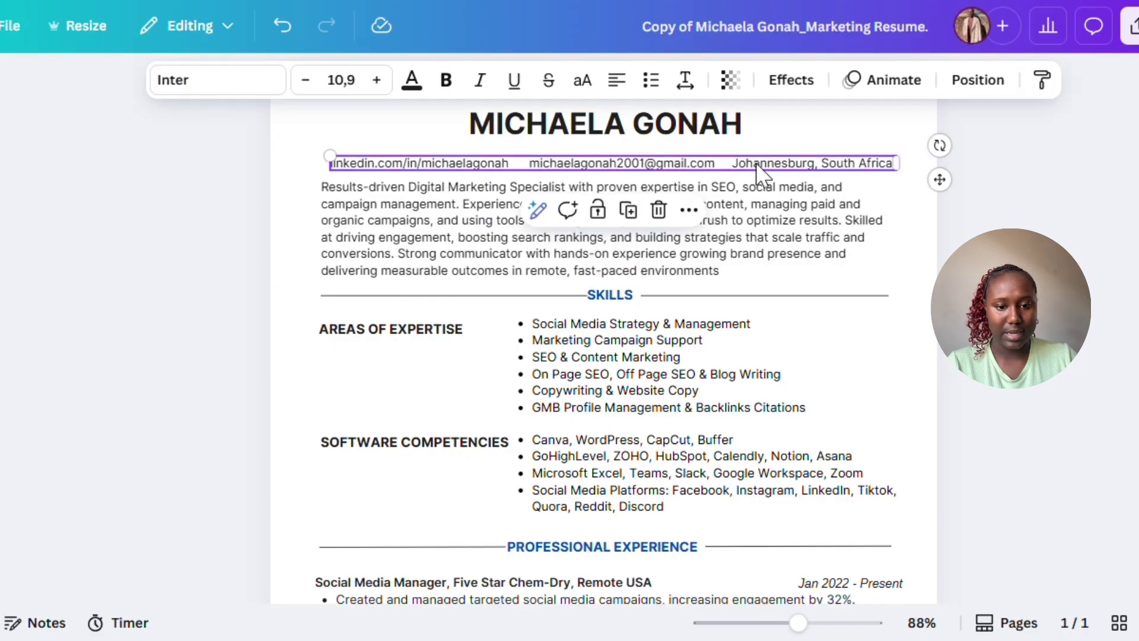
drag(756, 163, 766, 161)
click(973, 231)
scroll(973, 231, down, 1)
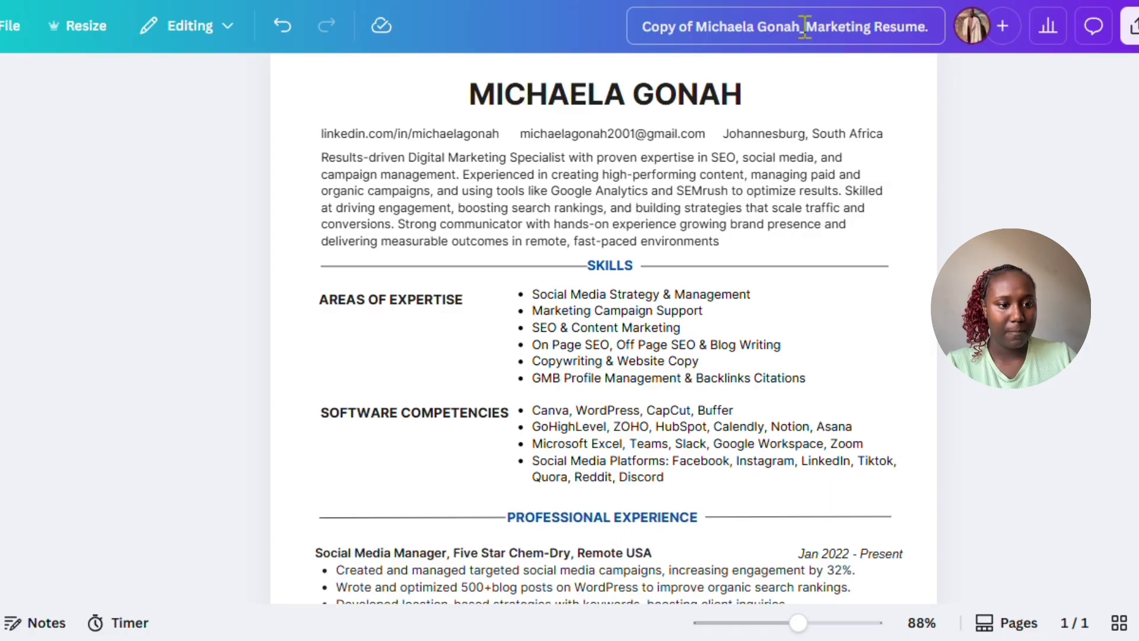
- Remove 'Copy of' from the design title and copy the 'Digital Marketing Expert' job title from LinkedIn
click(692, 27)
key(BackSpace)
key(BackSpace)
key(BackSpace)
key(BackSpace)
key(BackSpace)
key(BackSpace)
key(BackSpace)
key(BackSpace)
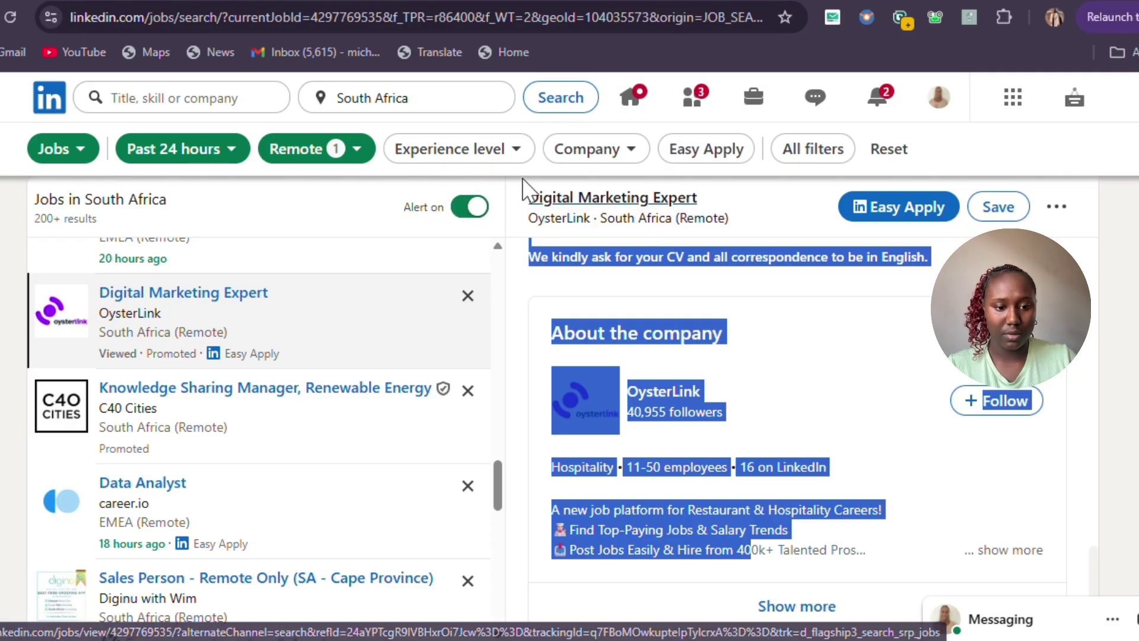
drag(526, 190, 706, 189)
key(ctrl+c)
scroll(709, 196, up, 3)
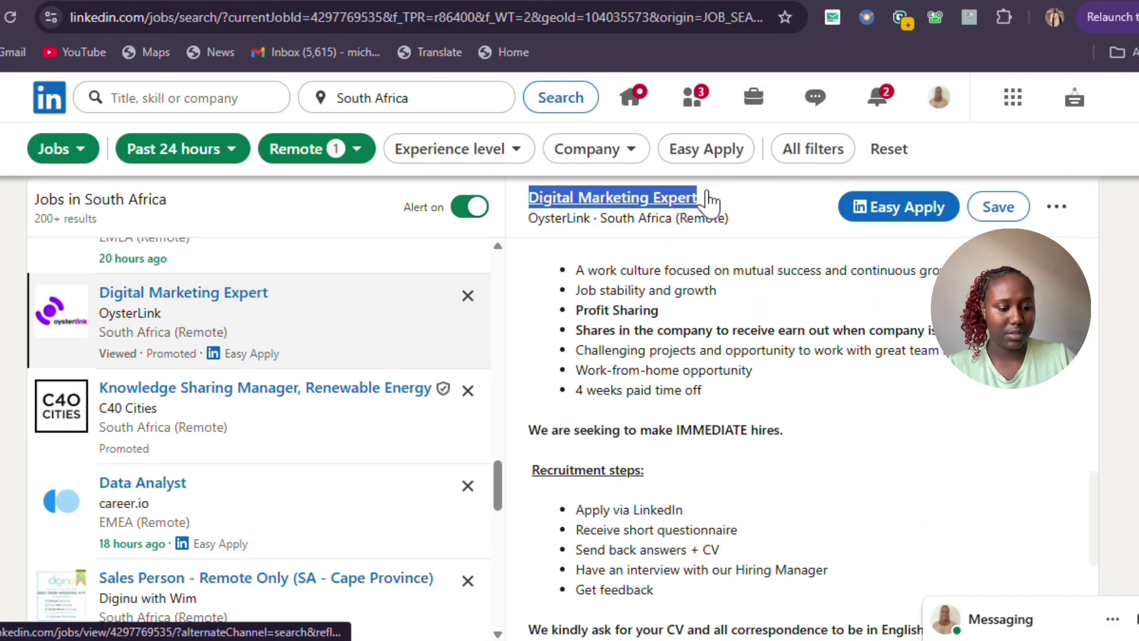
key(alt+Tab)
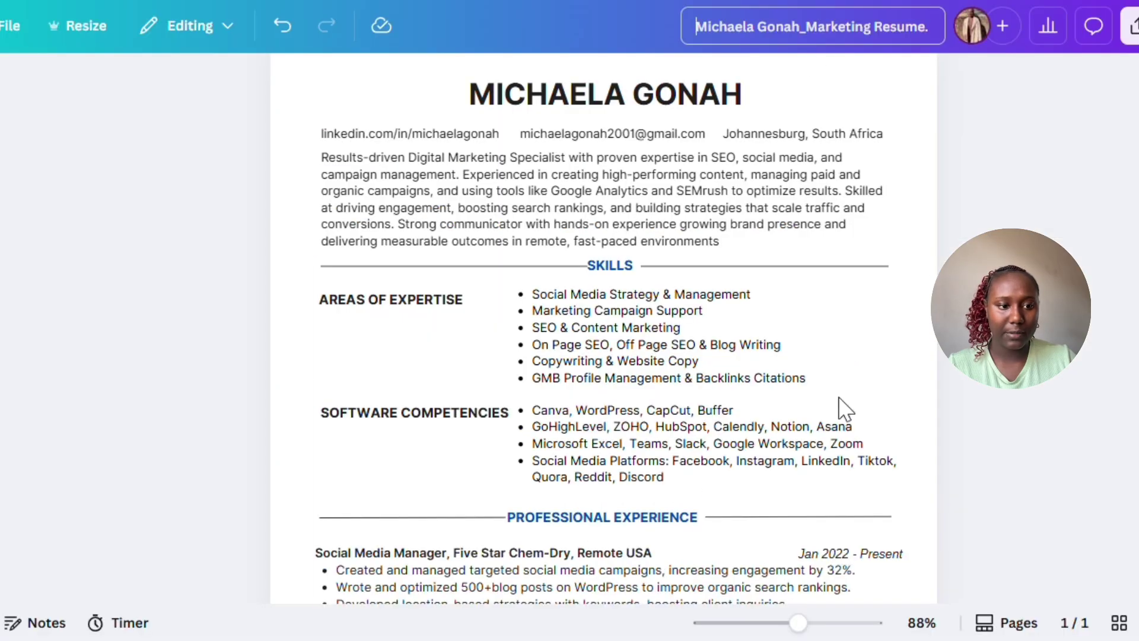
- Retitle the design as the owner's name followed by 'Digital Marketing Expert Resume'
click(809, 27)
key(BackSpace)
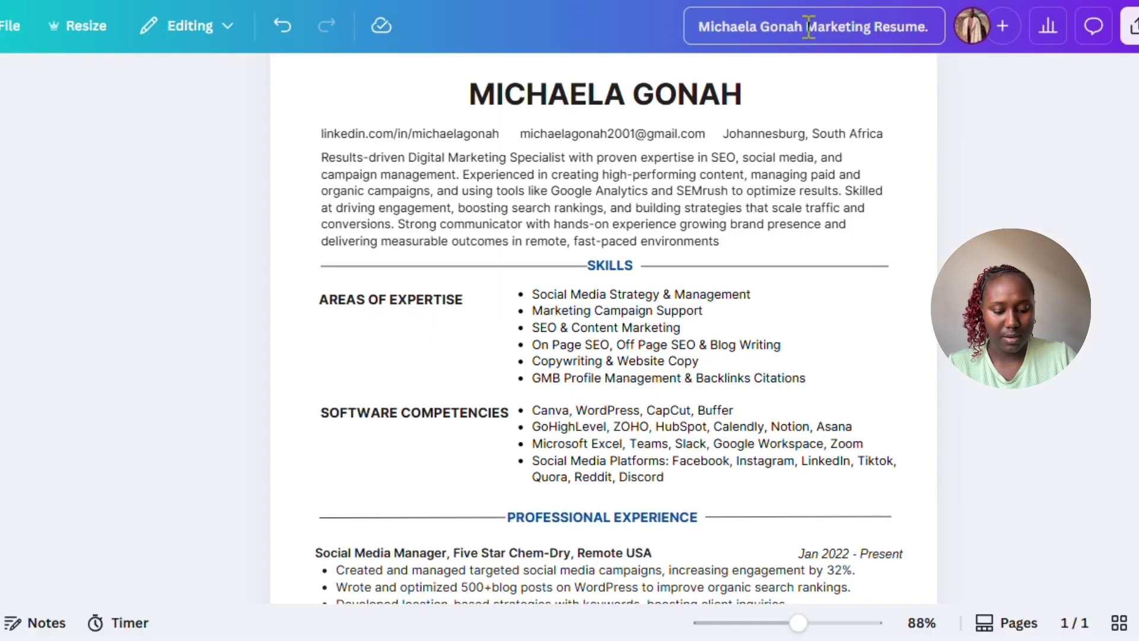
key(ctrl+v)
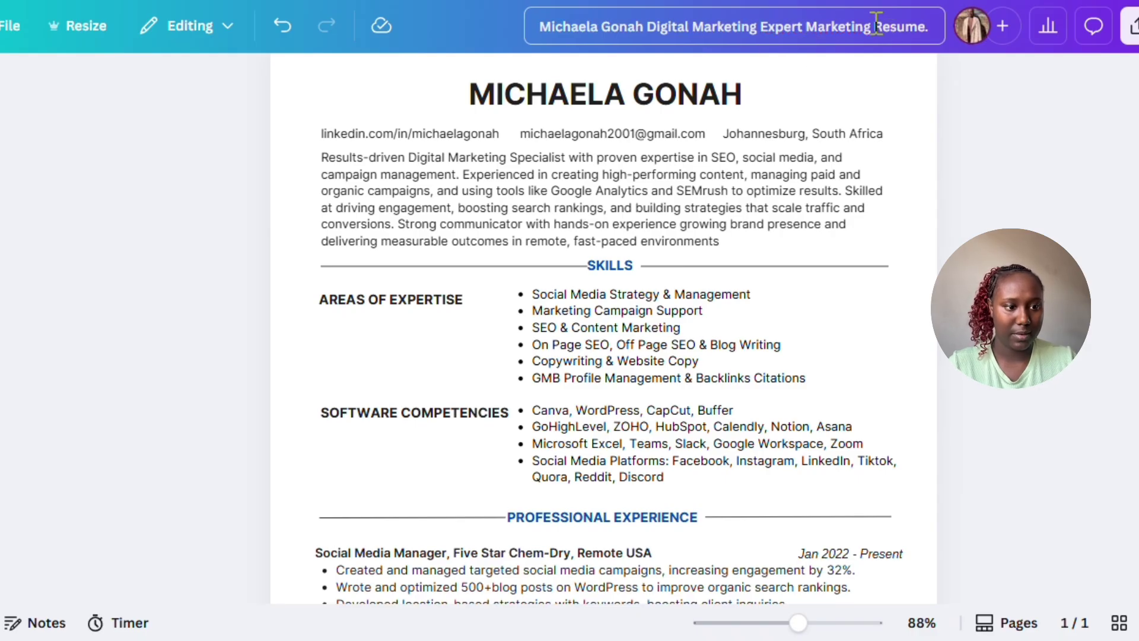
drag(877, 26, 803, 26)
key(BackSpace)
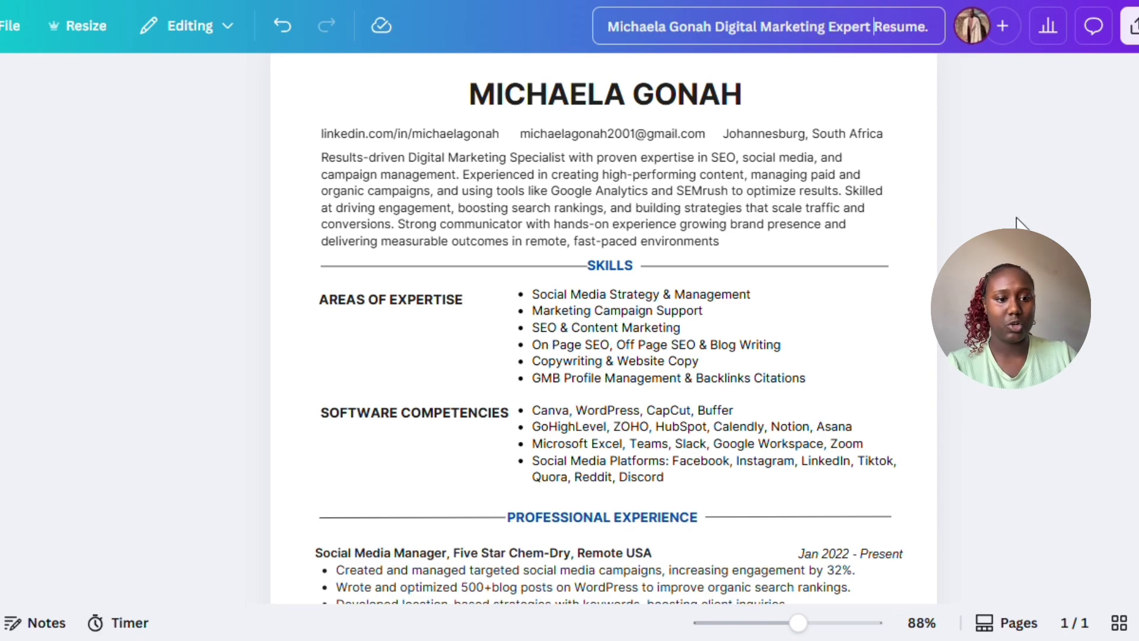
scroll(793, 279, up, 2)
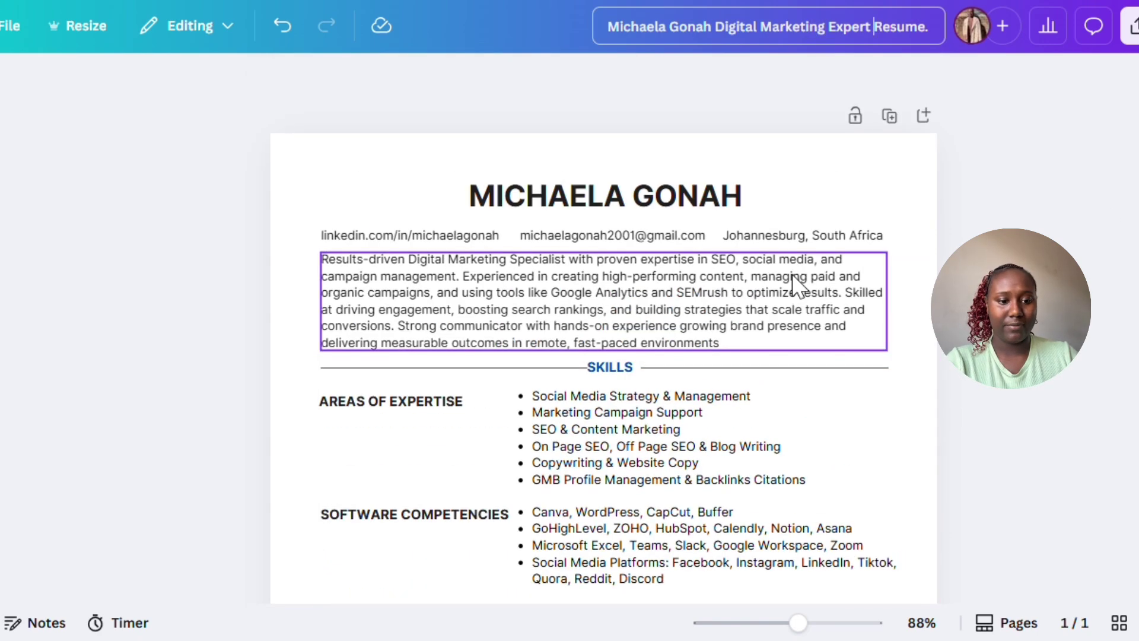
scroll(689, 457, down, 10)
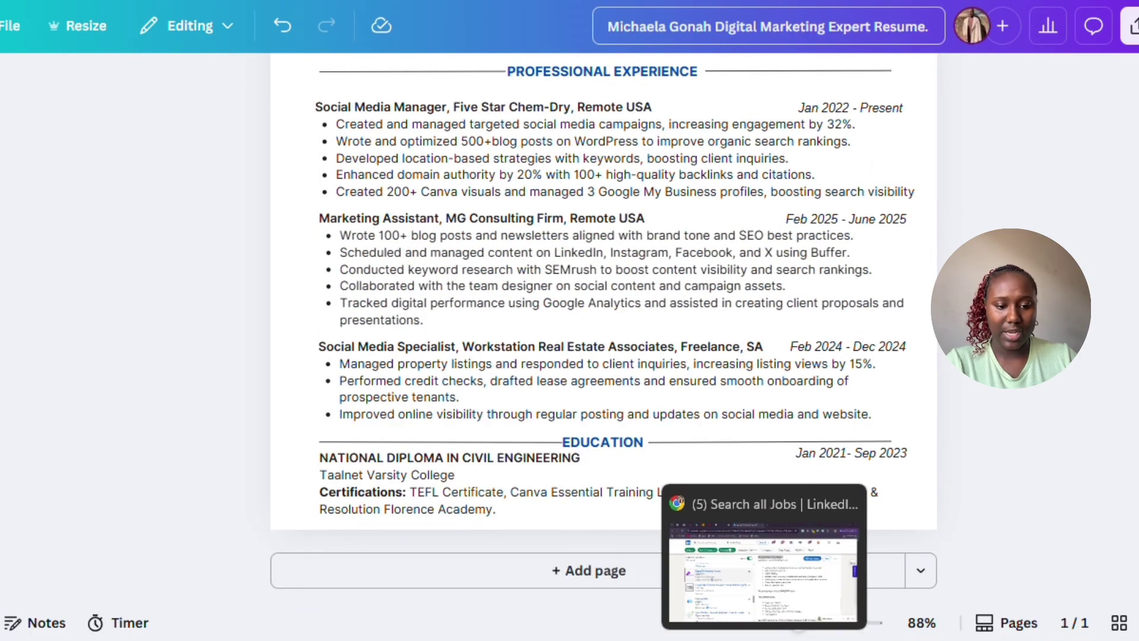
- Read through ChatGPT's tailored CV suggestions, then return to the Canva resume
click(789, 519)
key(alt+Tab)
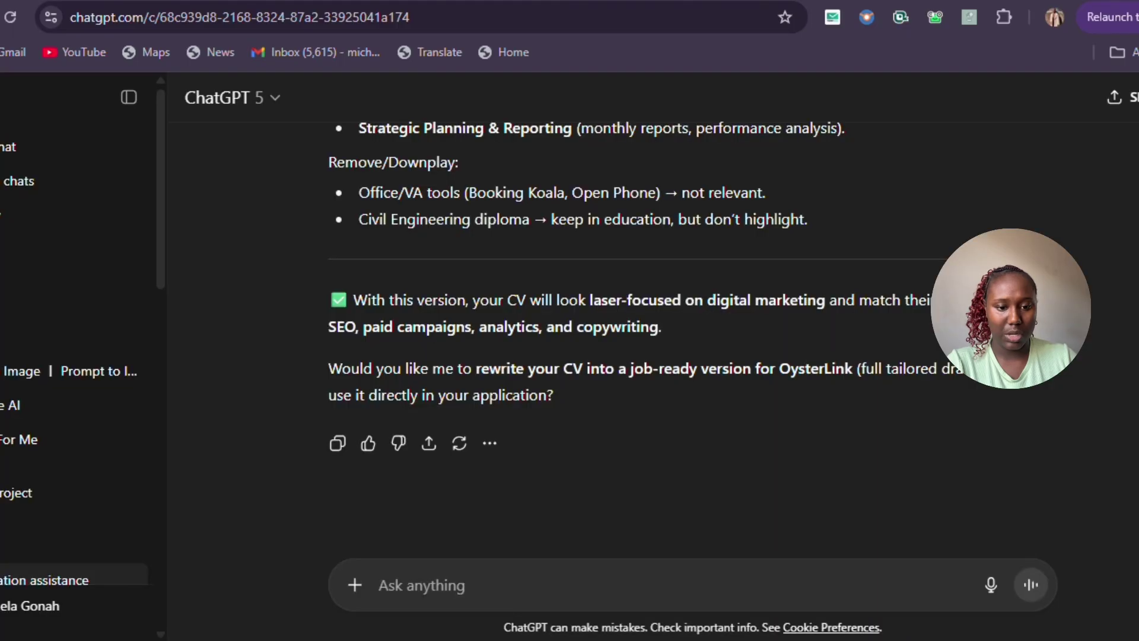
scroll(667, 448, up, 5)
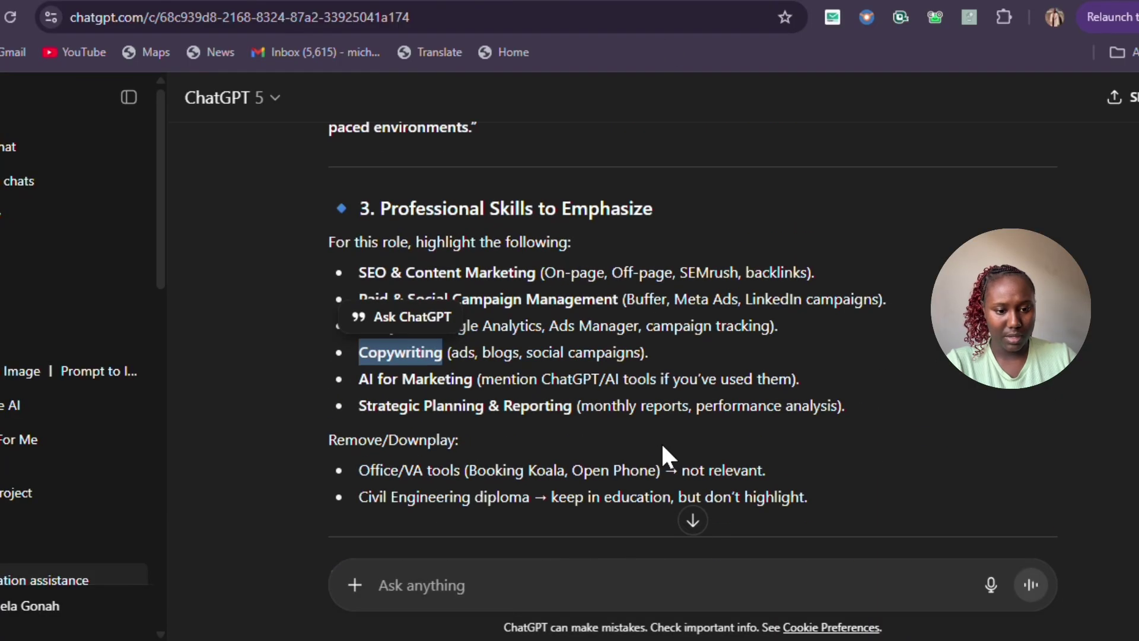
scroll(817, 306, up, 15)
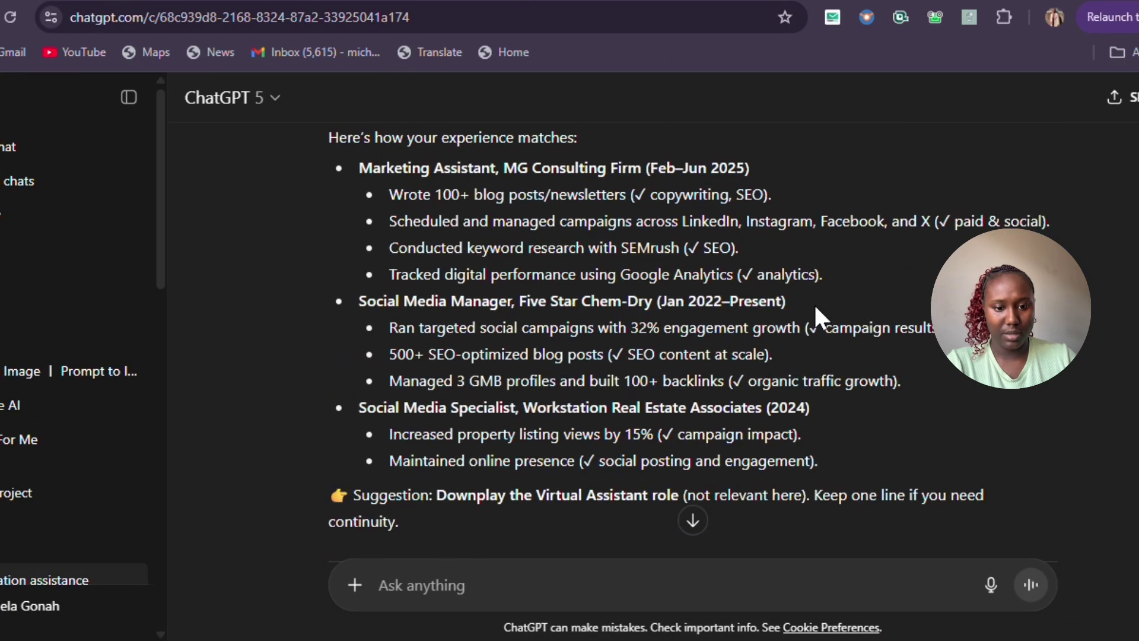
scroll(630, 356, down, 3)
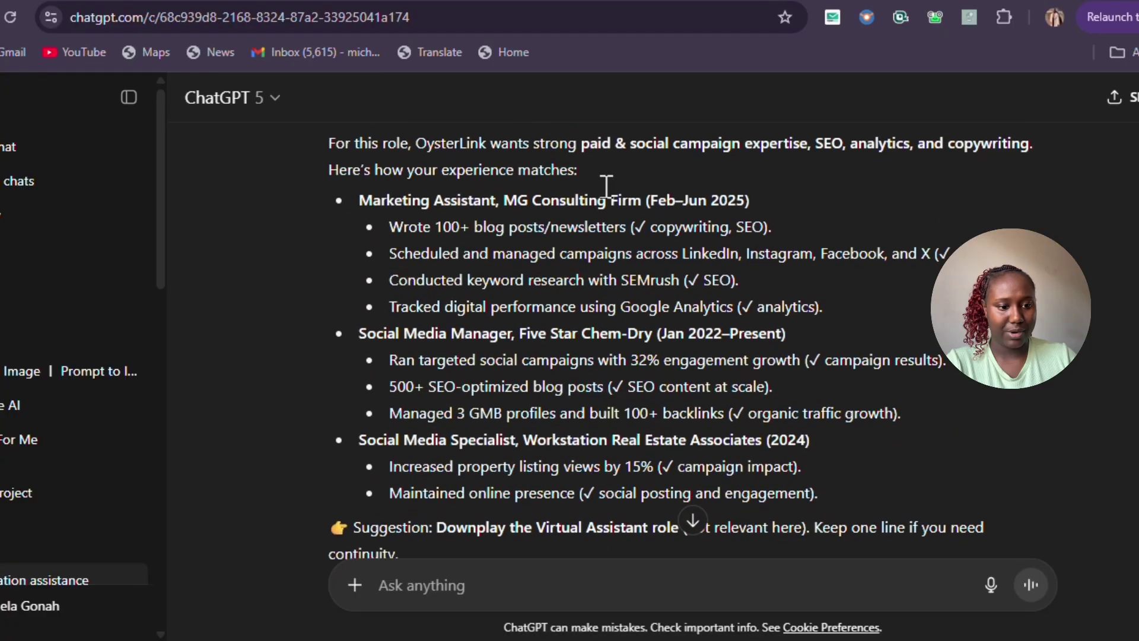
scroll(710, 432, down, 4)
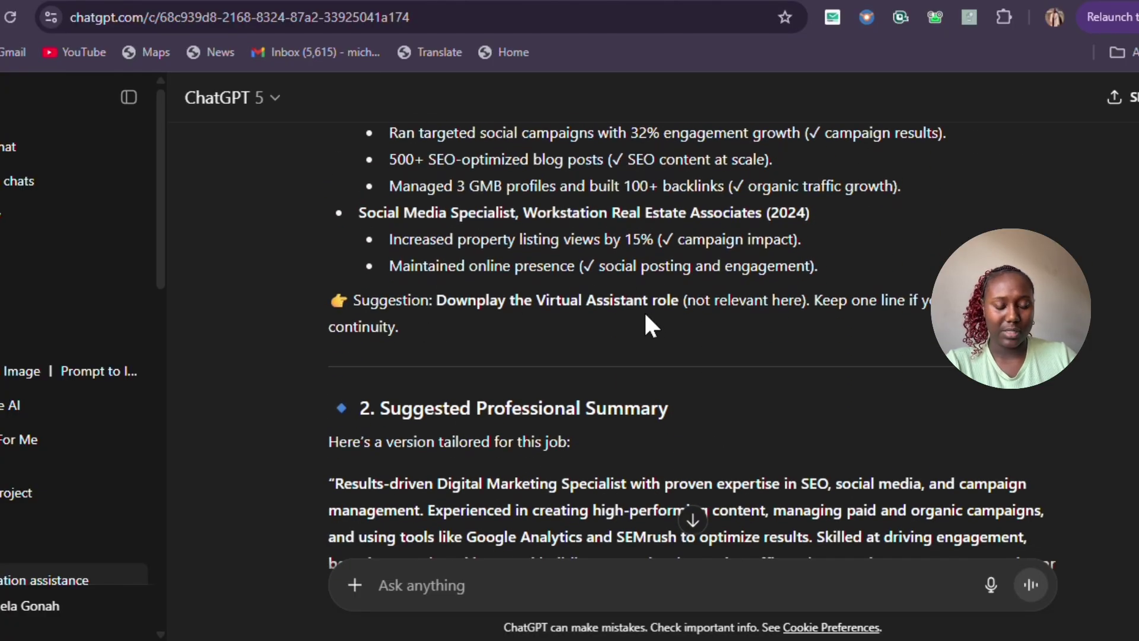
scroll(694, 312, down, 3)
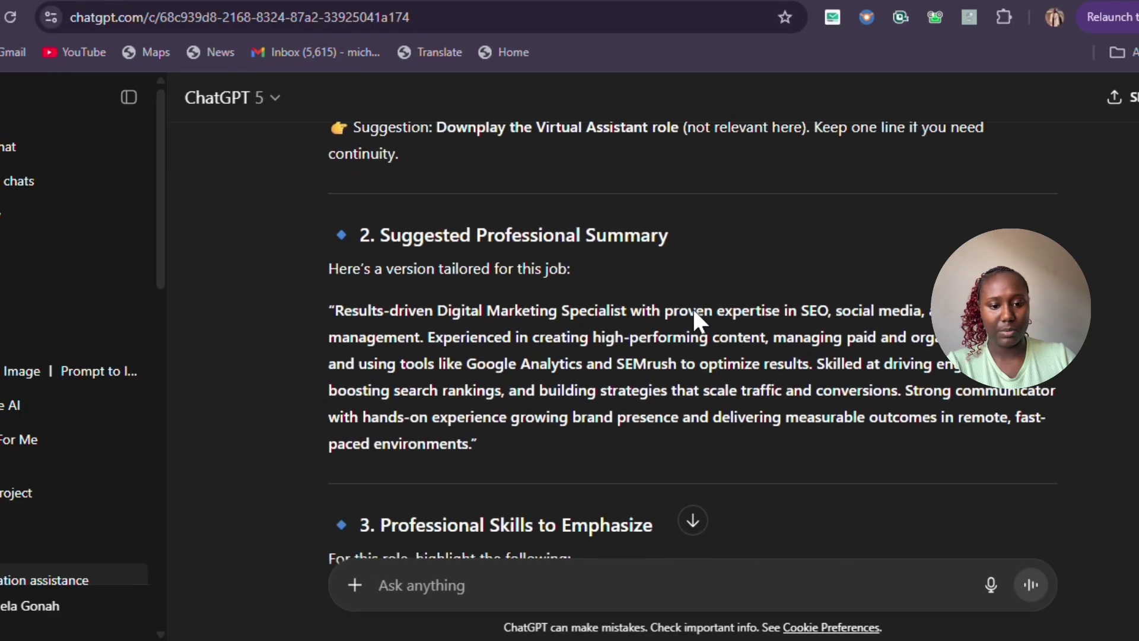
scroll(521, 312, down, 5)
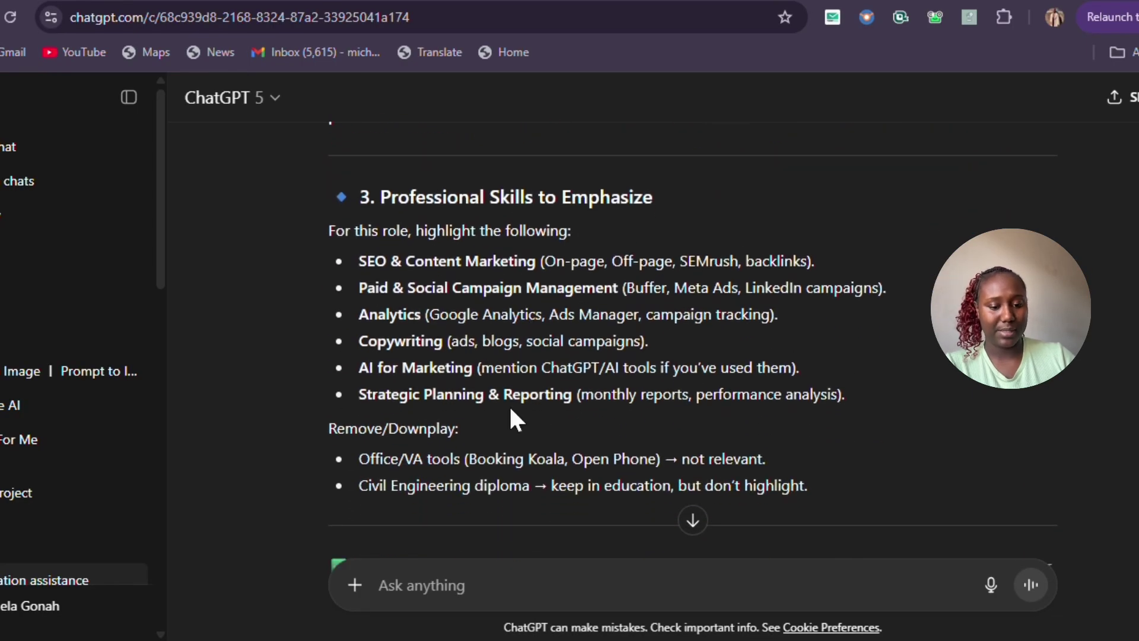
scroll(514, 419, down, 2)
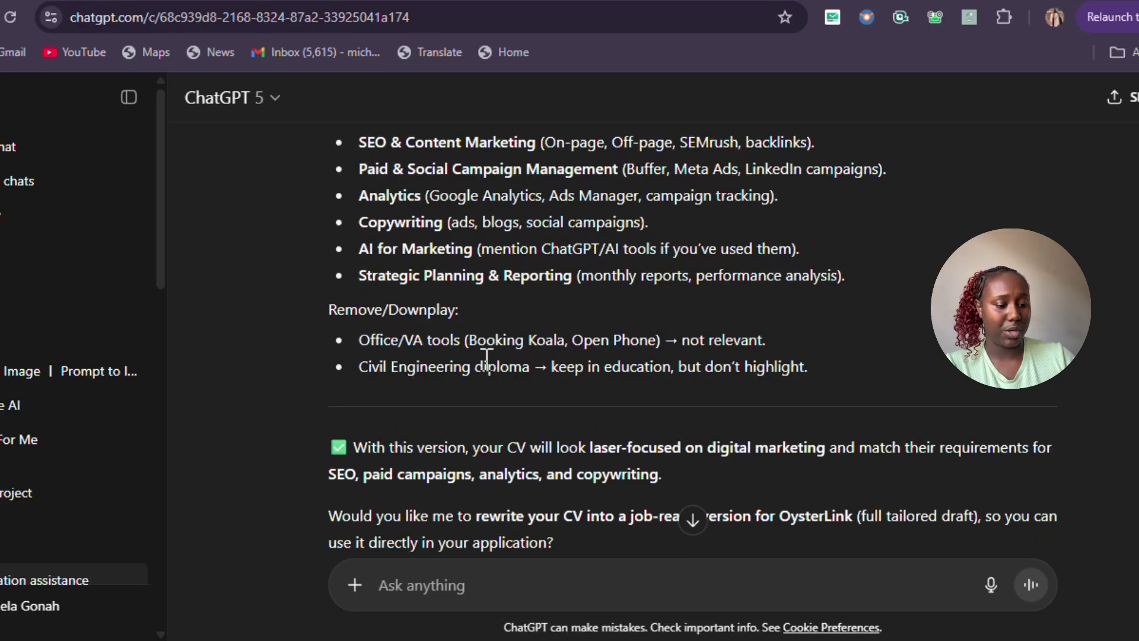
click(807, 588)
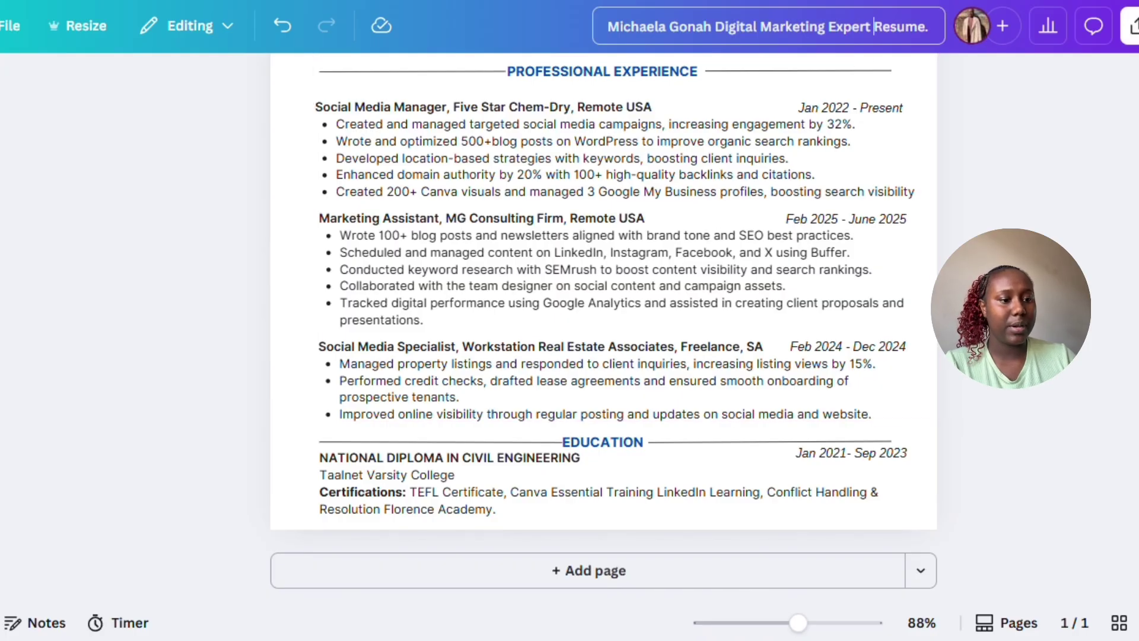
- Download the resume as a PDF Standard file to Downloads, then return to ChatGPT
click(1131, 25)
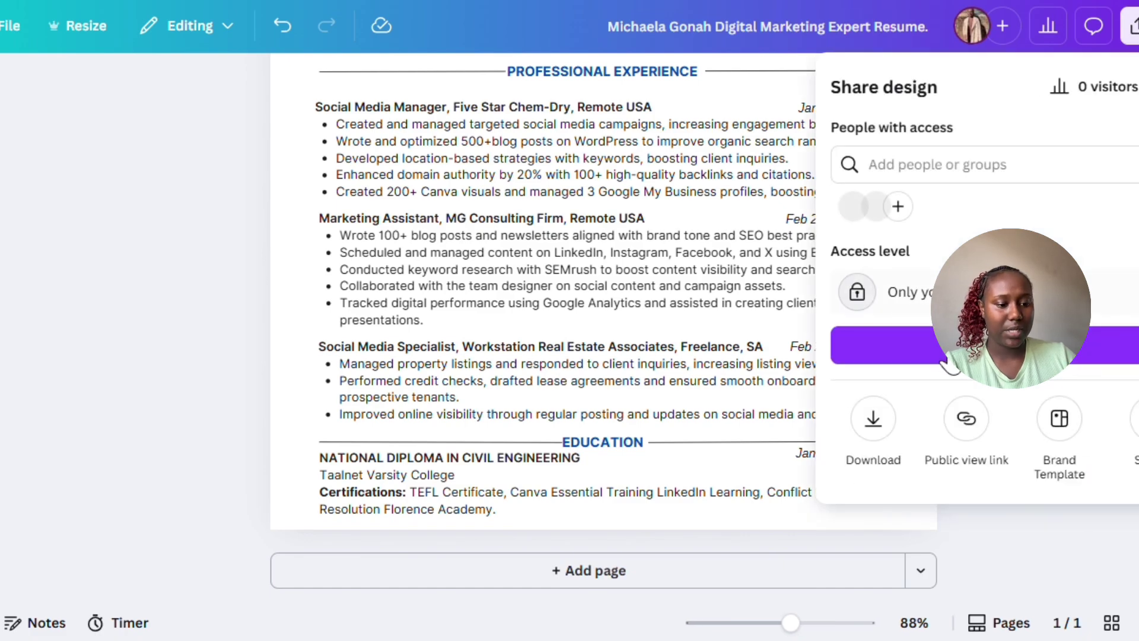
click(874, 420)
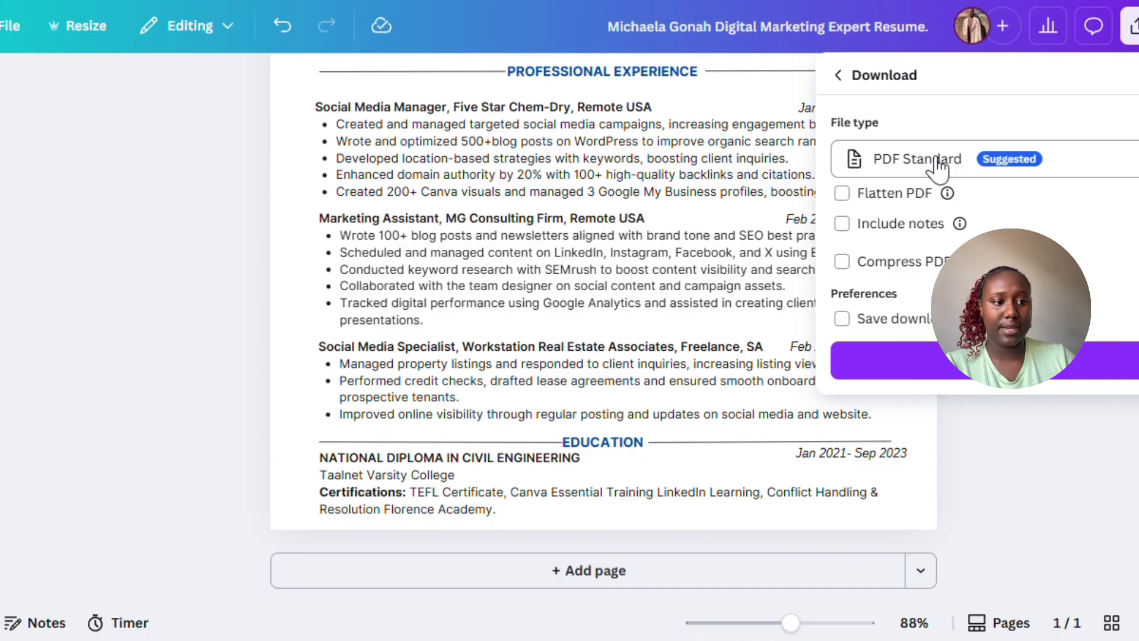
click(879, 360)
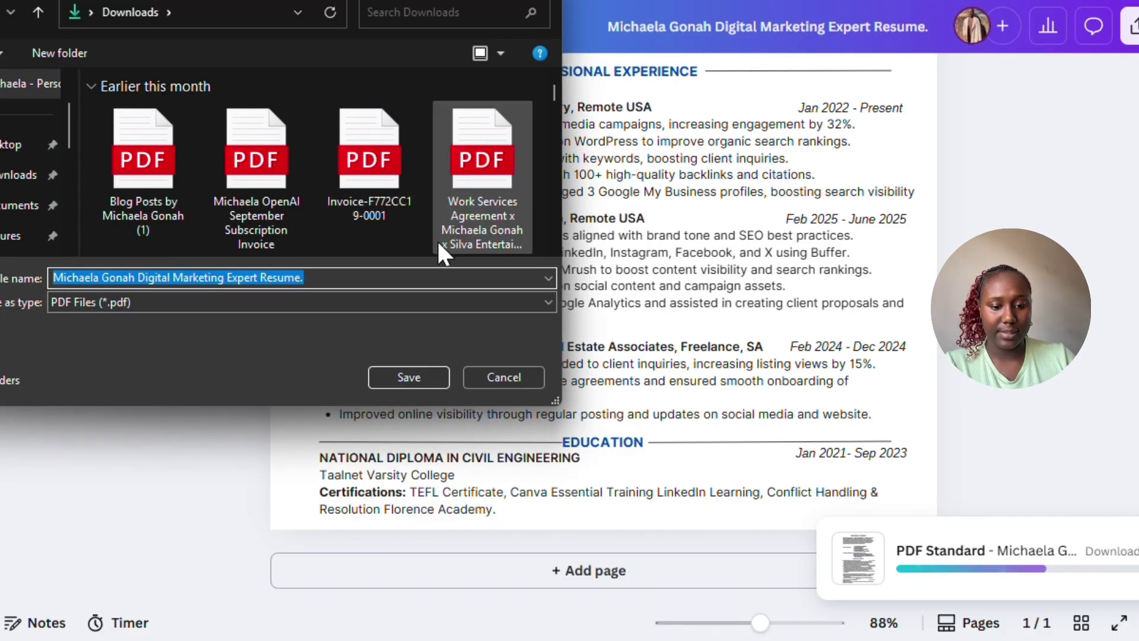
click(409, 378)
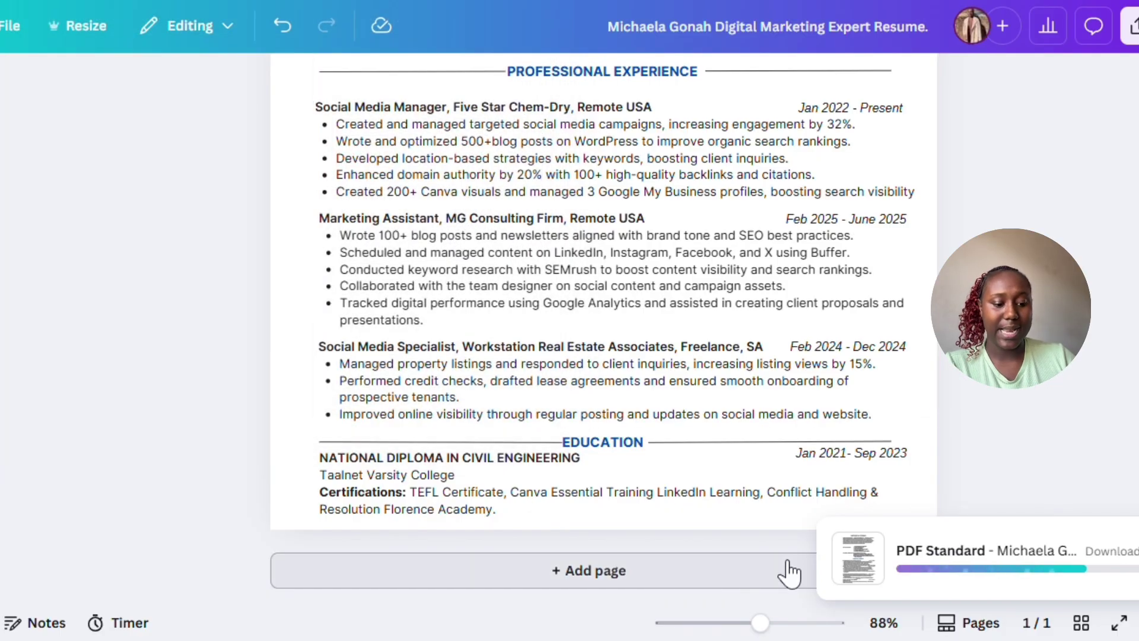
key(alt+Tab)
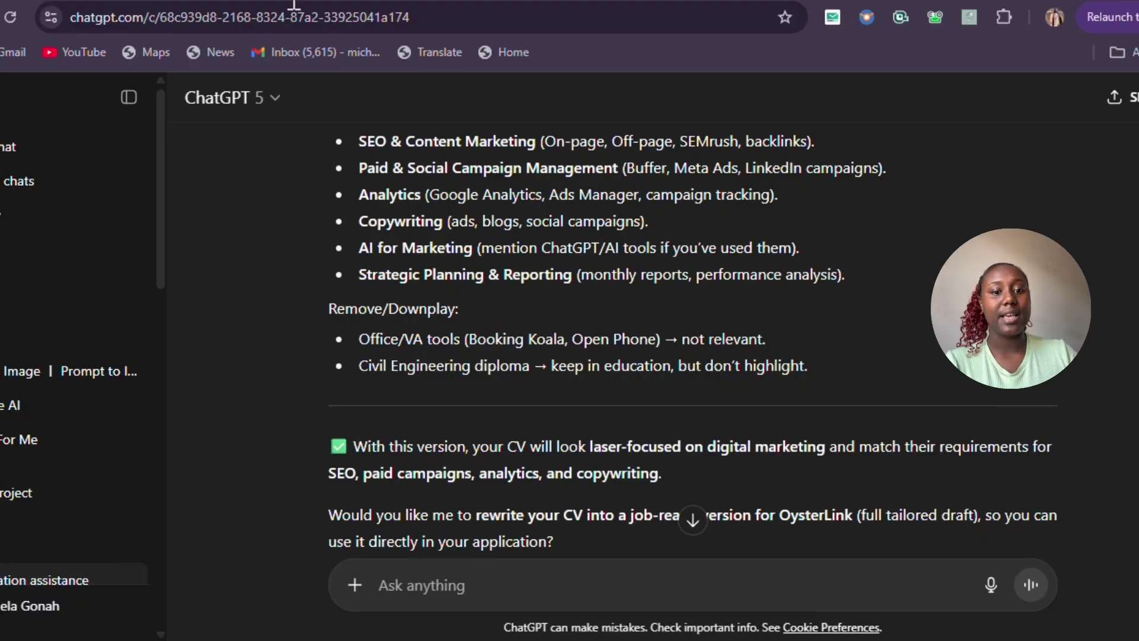
- Start Easy Apply on the OysterLink Digital Marketing Expert posting and pass the contact details step
key(ctrl+Tab)
scroll(756, 460, down, 3)
scroll(755, 461, down, 1)
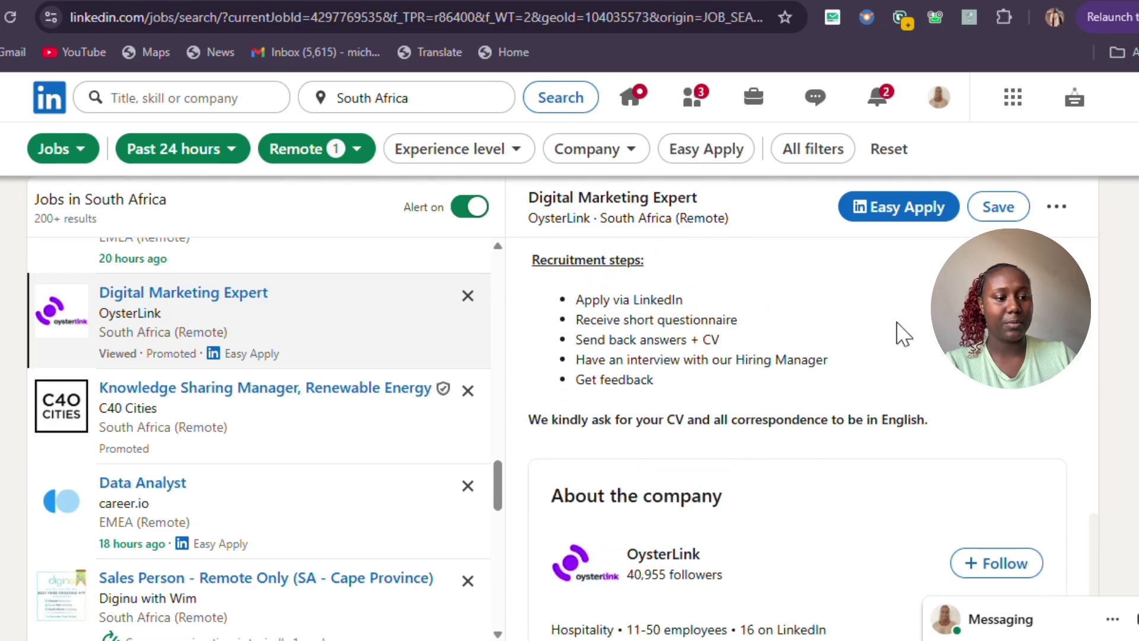
click(900, 208)
scroll(598, 267, down, 2)
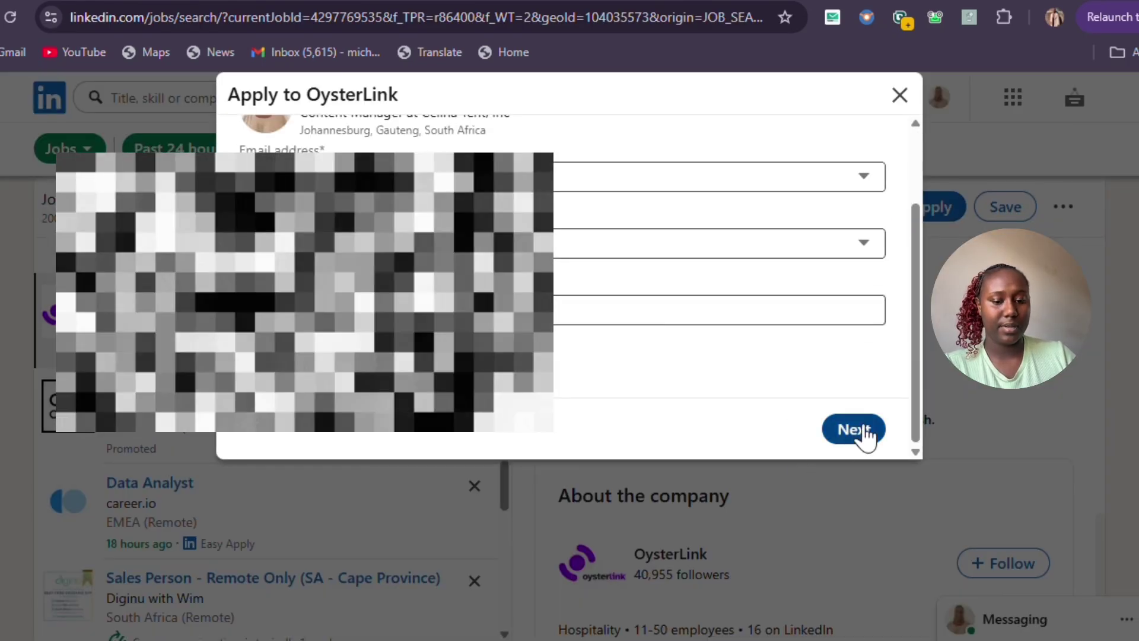
click(866, 434)
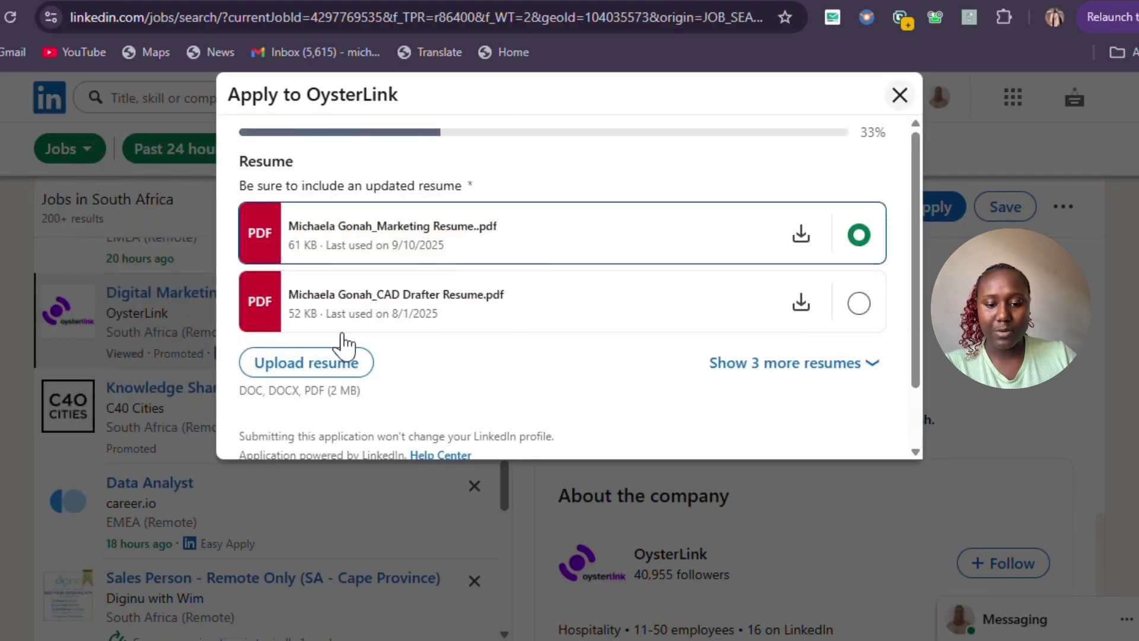
- Upload the newly downloaded Digital Marketing Expert Resume PDF as the application resume
click(308, 367)
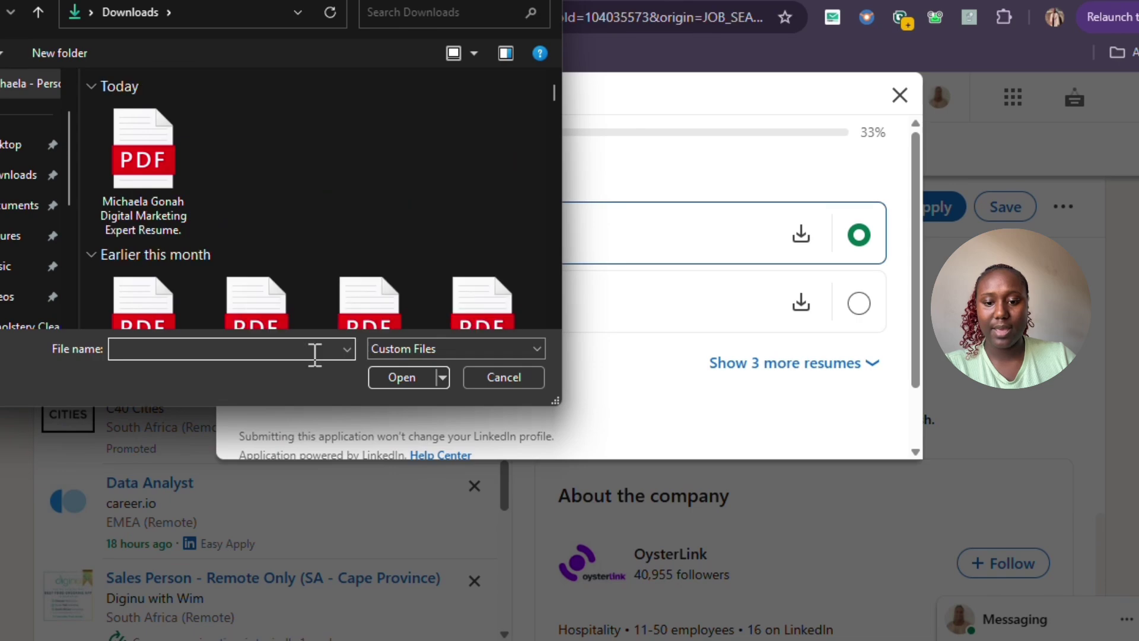
click(153, 142)
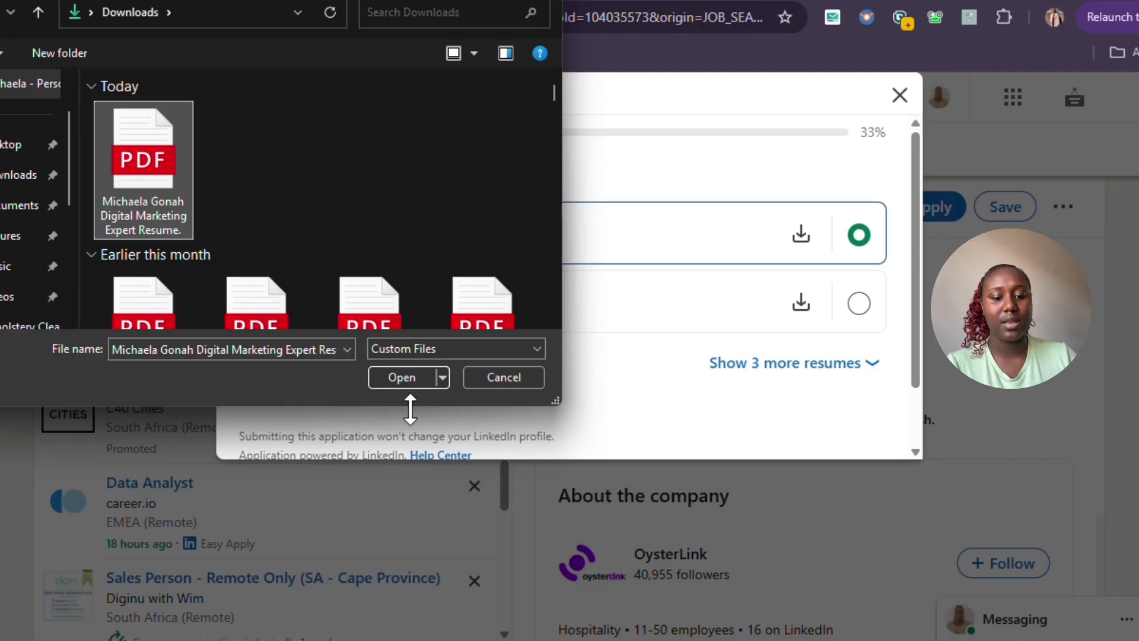
click(402, 377)
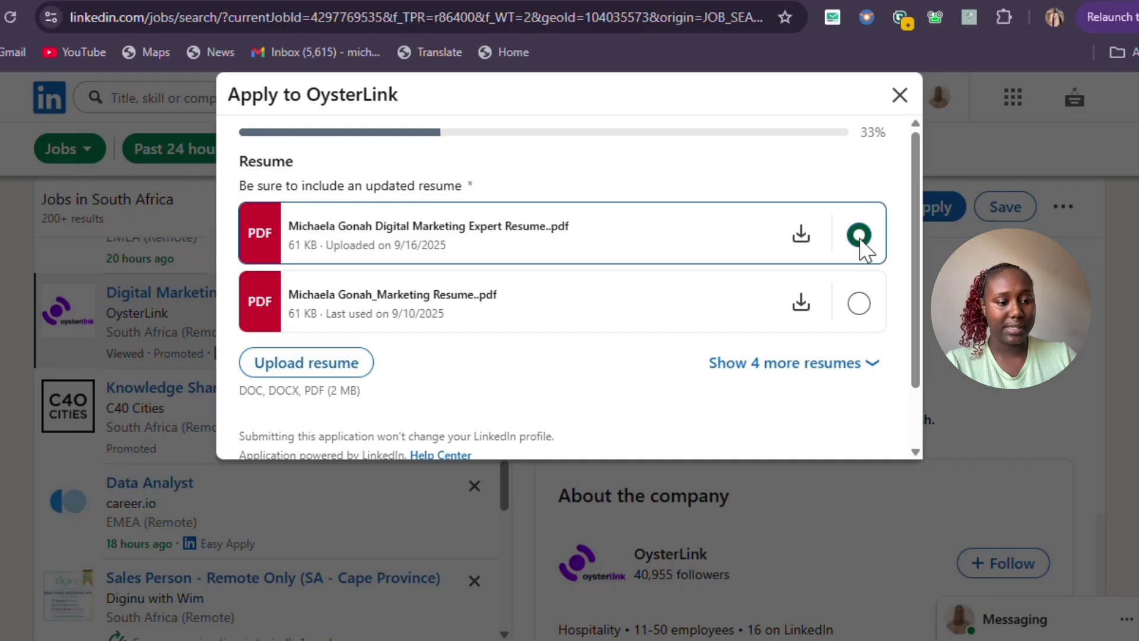
scroll(415, 308, down, 1)
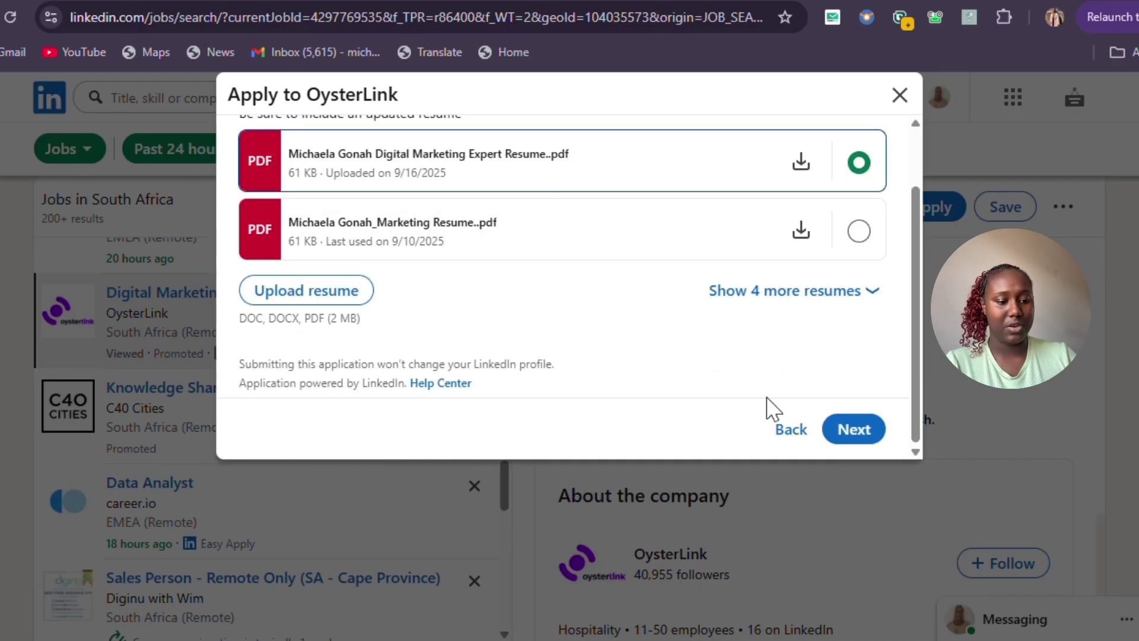
- Answer the paid and growth marketing experience question with 2 years
click(870, 438)
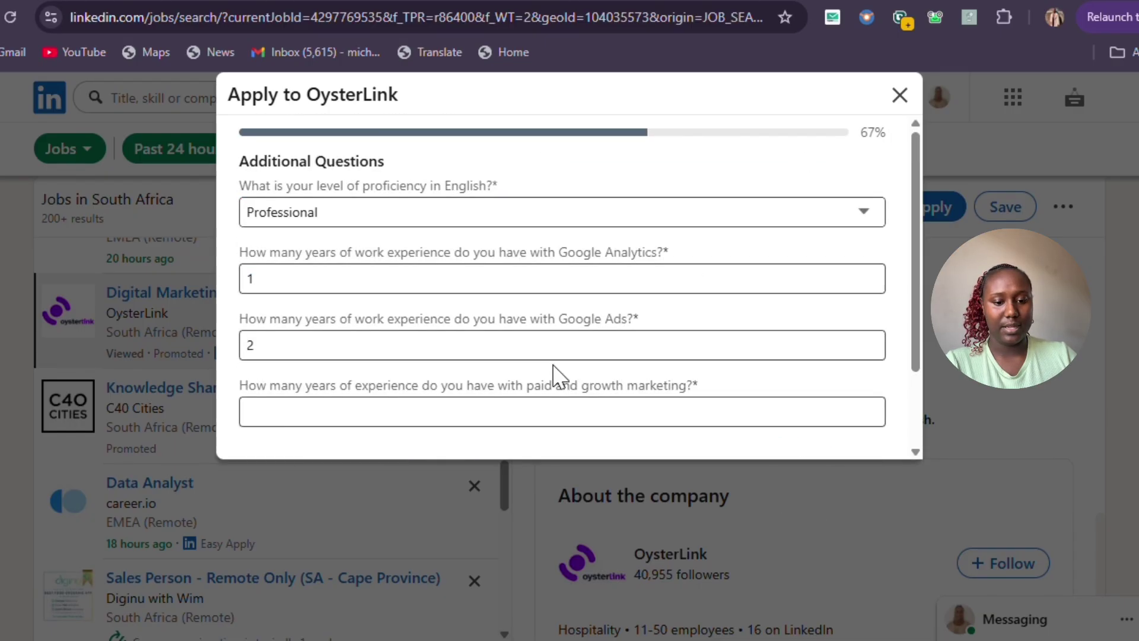
scroll(554, 374, down, 2)
click(522, 309)
text(2)
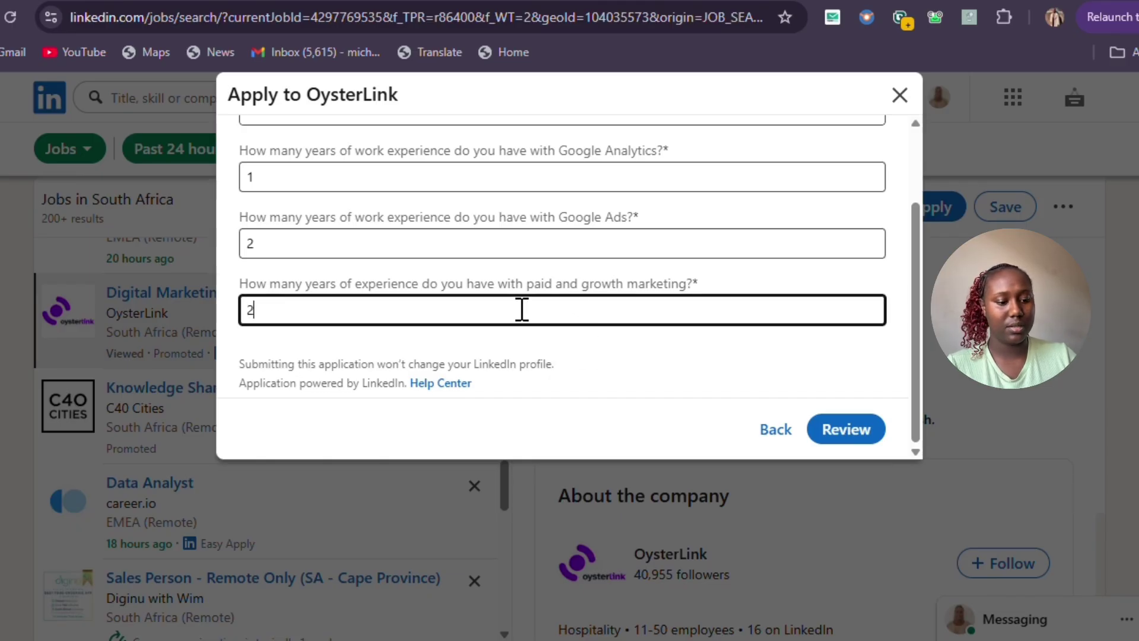
- Review the OysterLink application and submit it
click(859, 429)
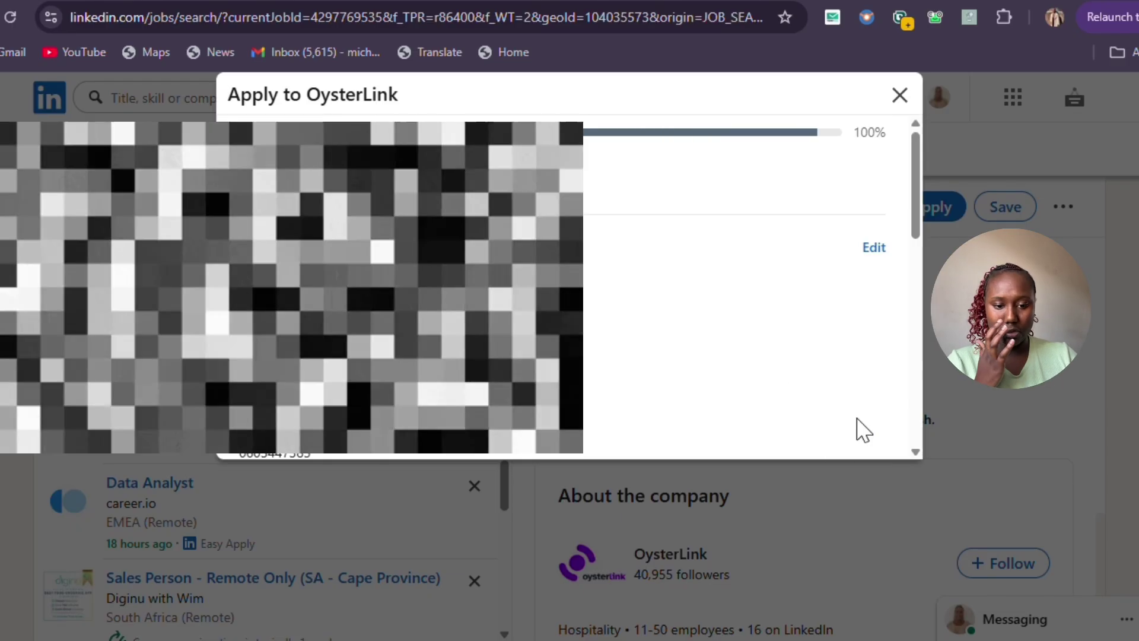
scroll(673, 394, down, 10)
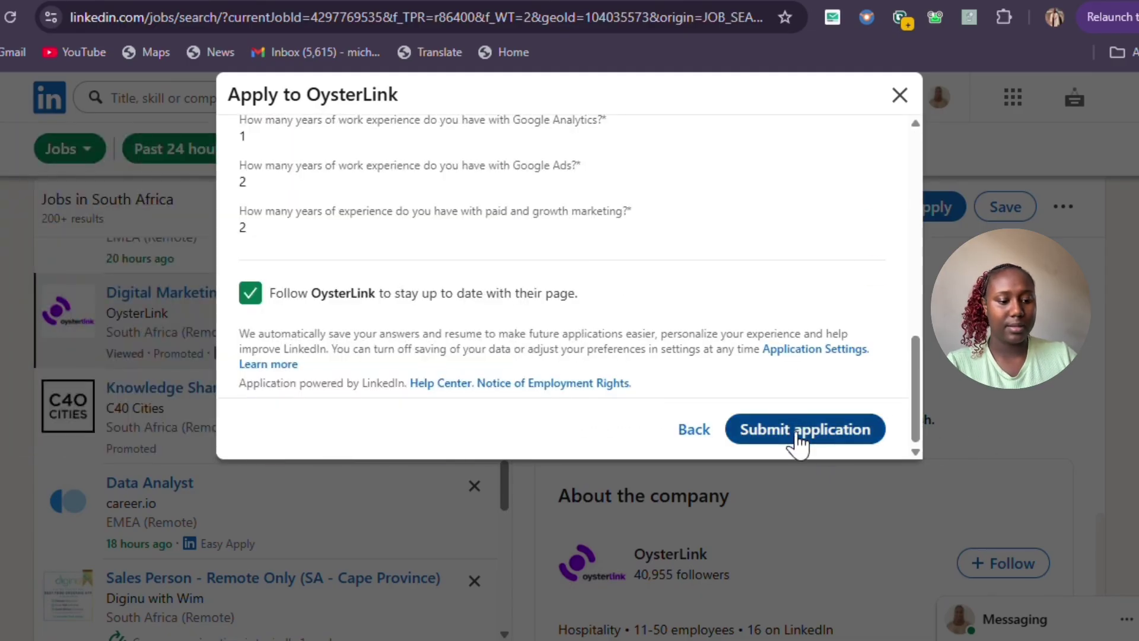
click(799, 439)
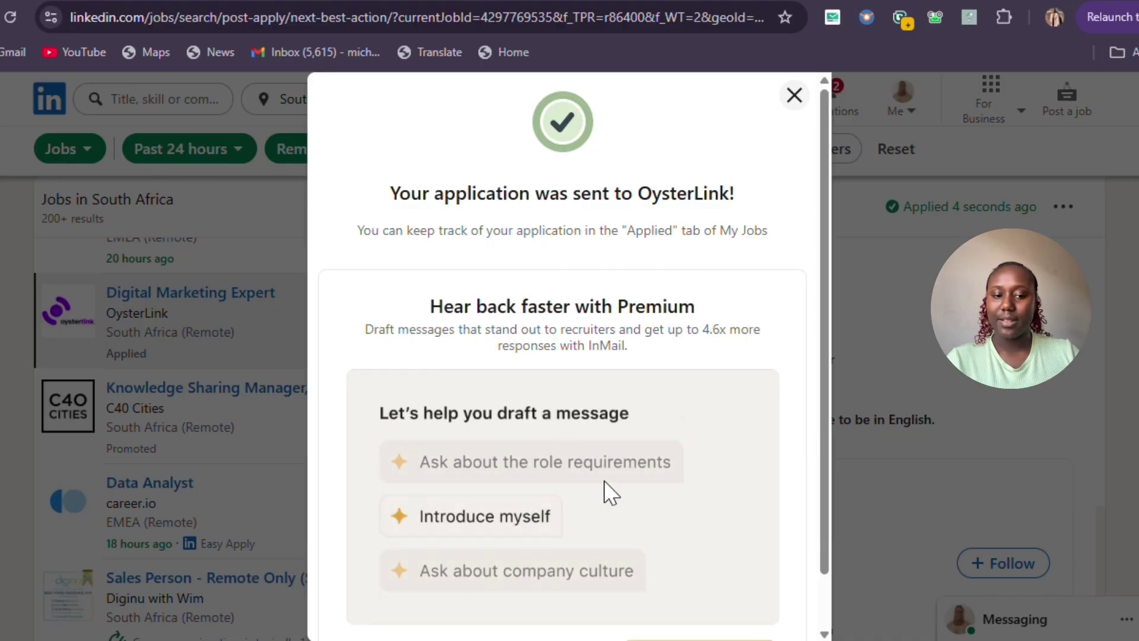
- Scroll down the OysterLink submission confirmation dialog
scroll(610, 489, down, 1)
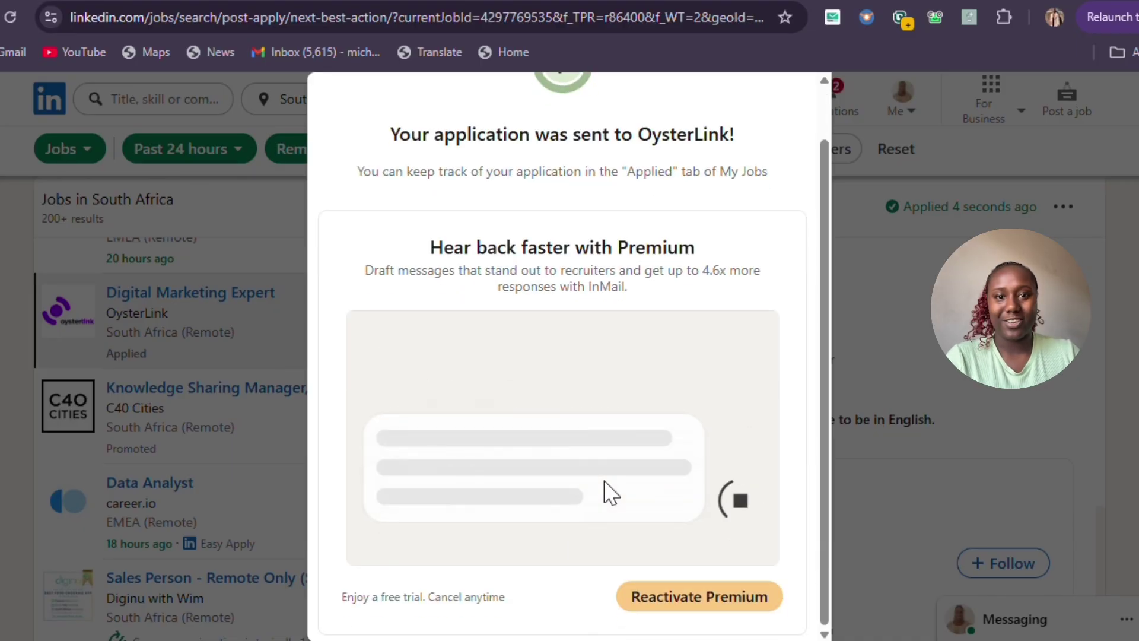